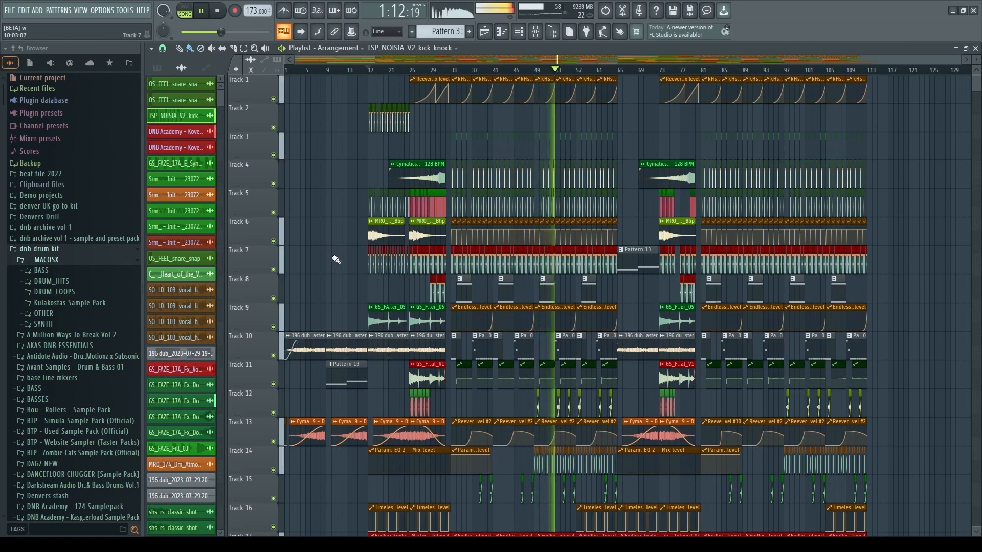
Stop the song and preview the Bass one shots samples FOG - Future, heal, hefty, logo and STAB - house in the browser
key(space)
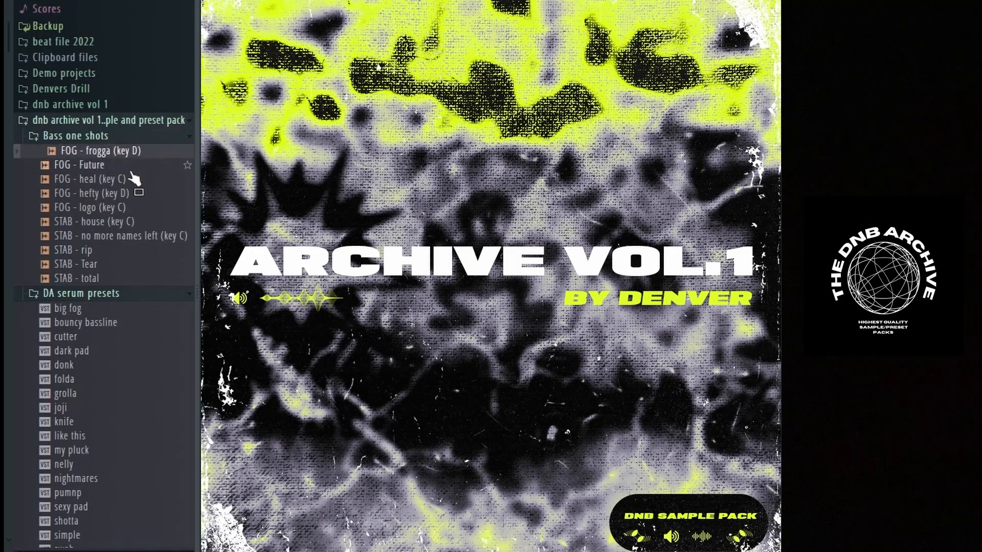
click(110, 166)
click(82, 180)
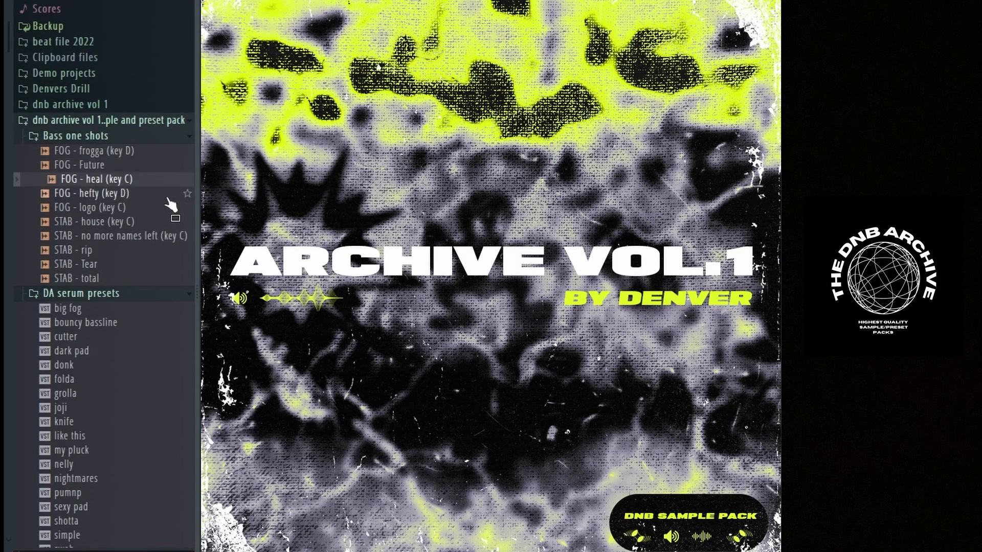
click(68, 195)
click(152, 211)
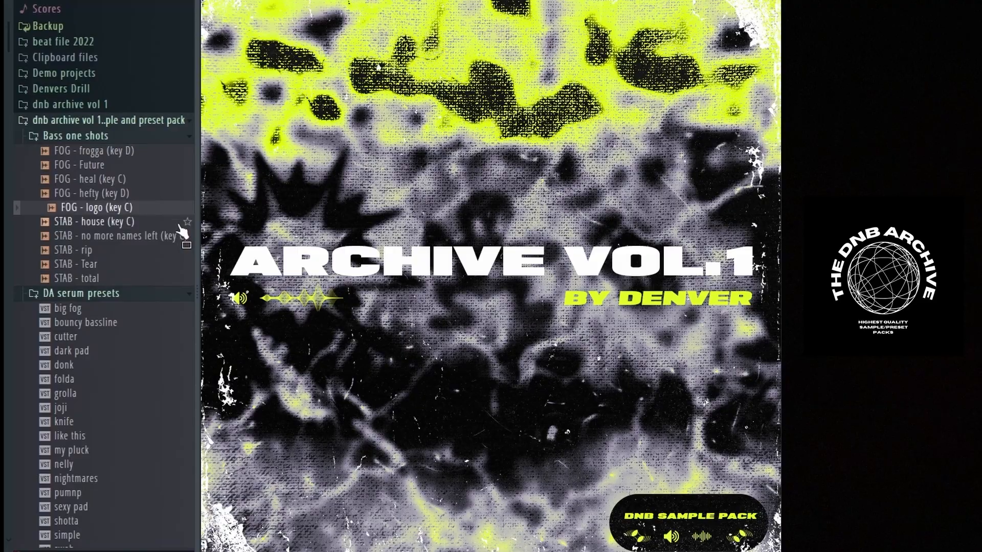
click(87, 224)
scroll(93, 258, down, 5)
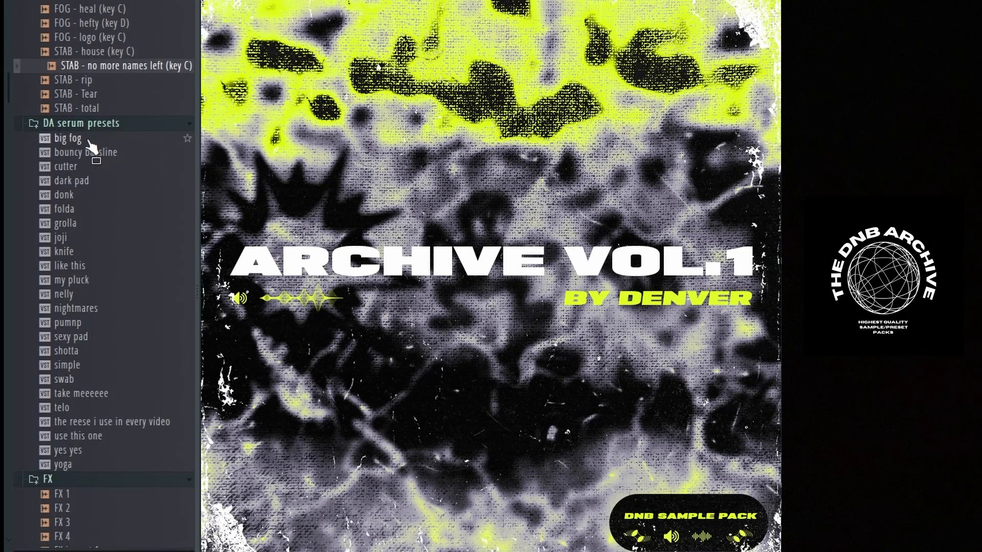
Preview the big fog and bouncy bassline presets in the DA serum presets folder
click(88, 142)
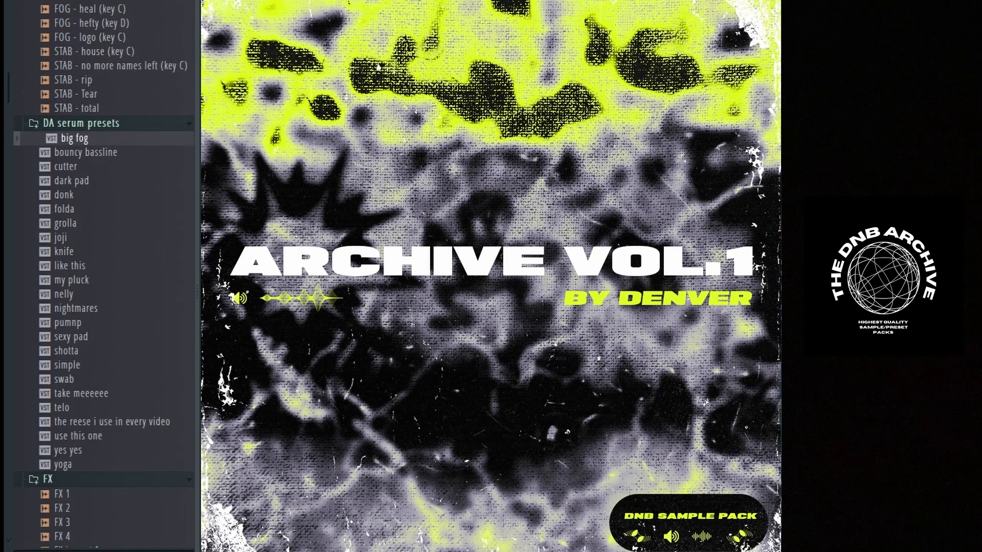
scroll(102, 276, up, 1)
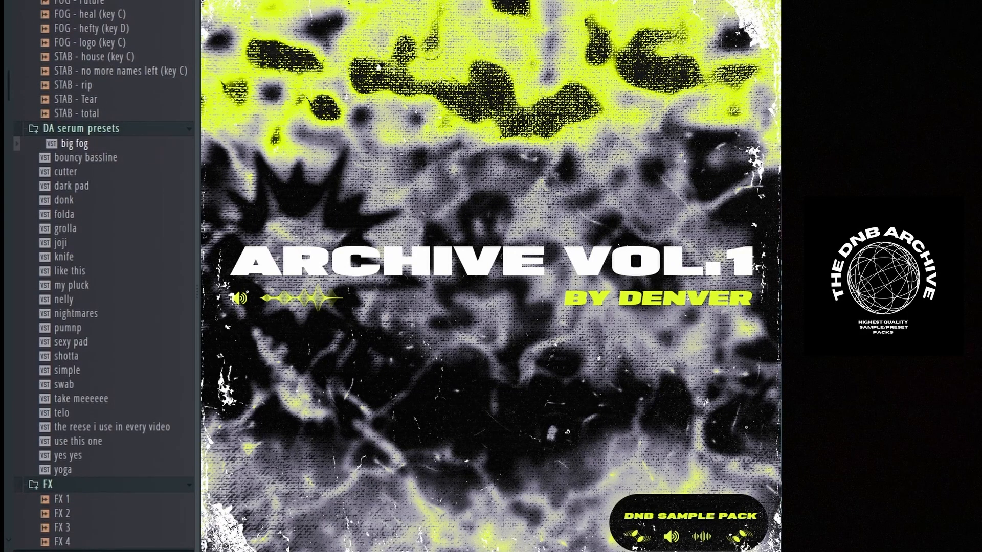
click(80, 160)
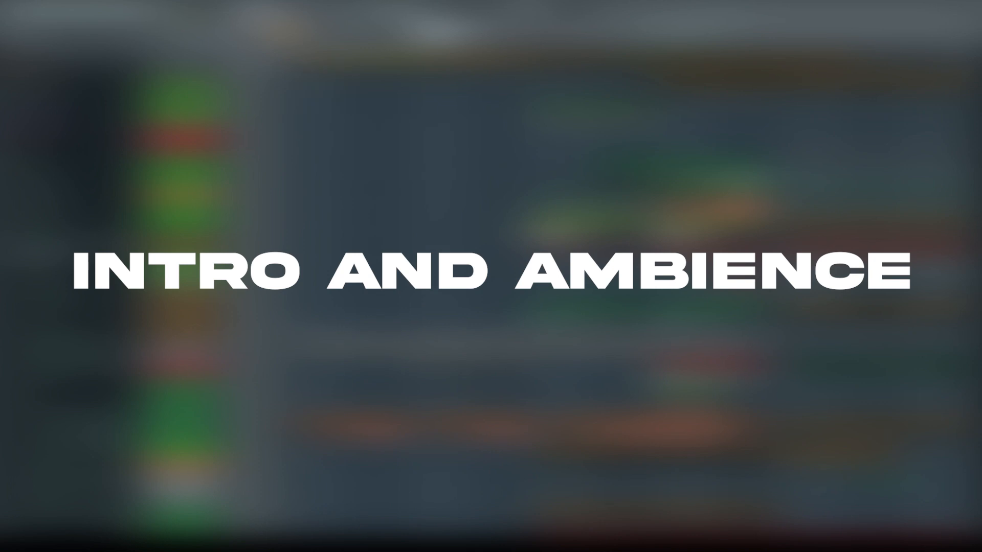
Look over the intro tracks in the playlist, then solo track 10 and listen to its 196 dub ambience clips
scroll(330, 443, down, 10)
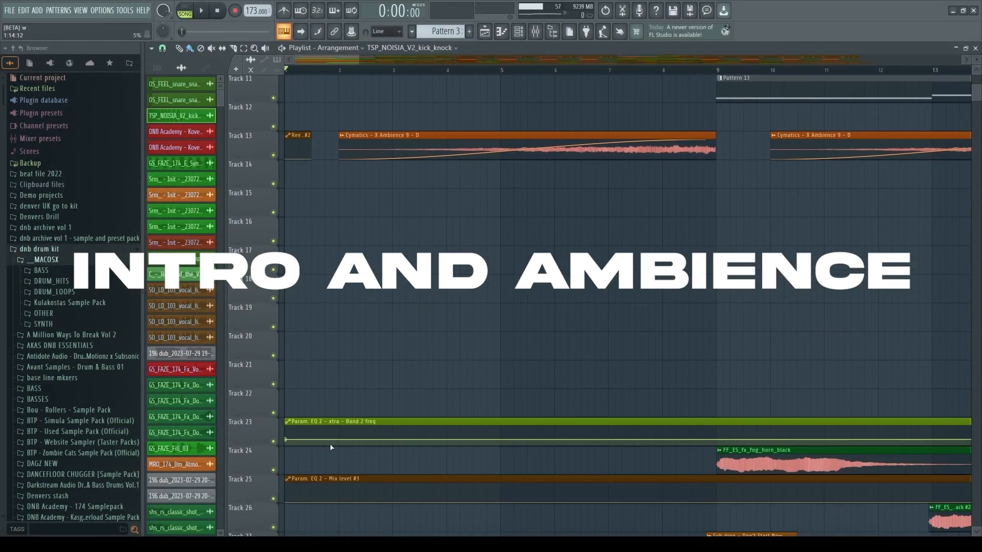
scroll(330, 446, down, 6)
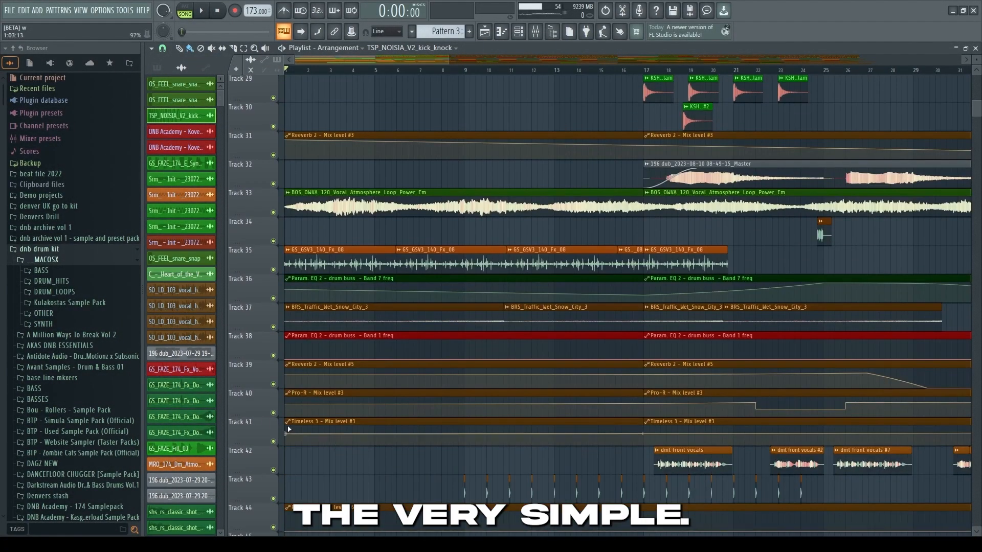
scroll(287, 429, up, 4)
scroll(307, 445, up, 20)
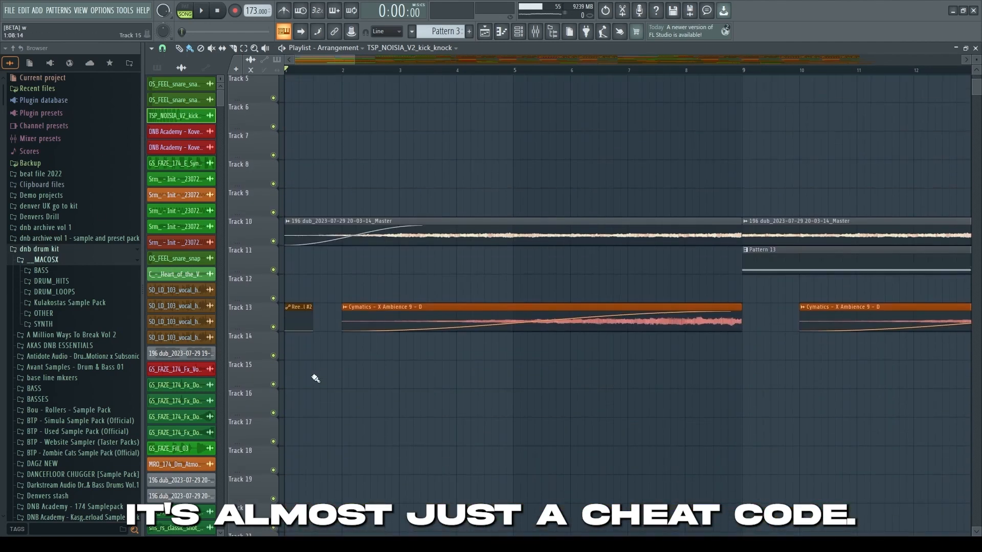
scroll(327, 389, up, 1)
scroll(379, 328, down, 3)
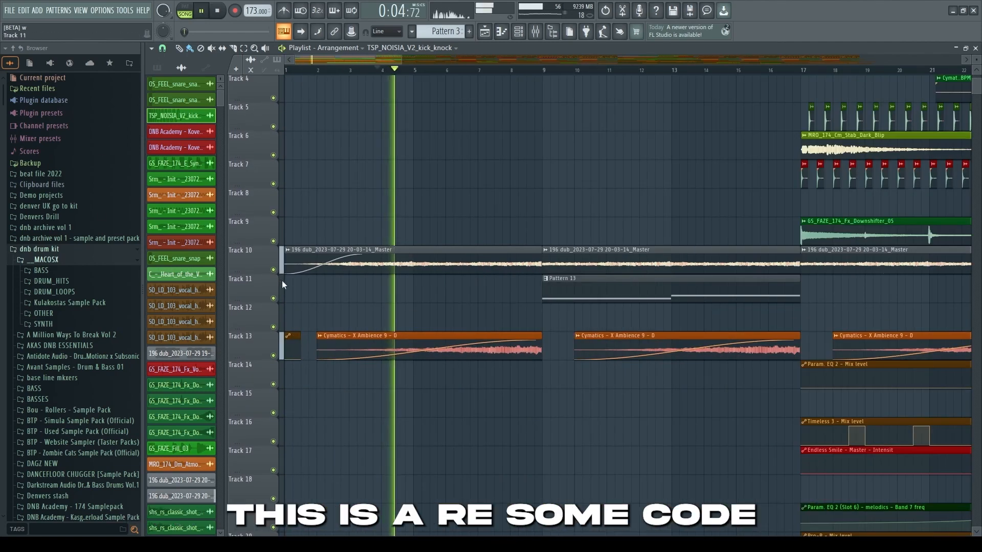
ctrl+click(274, 270)
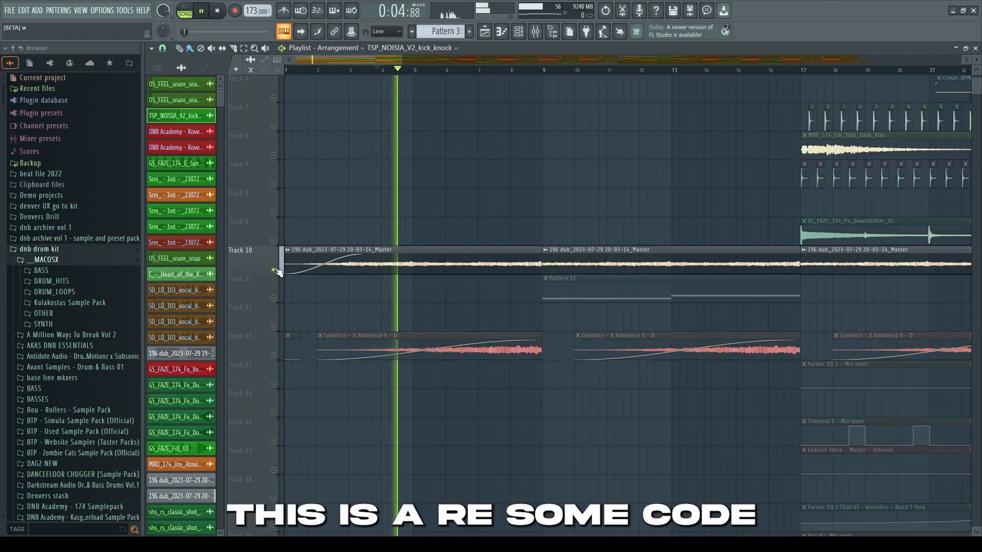
key(space)
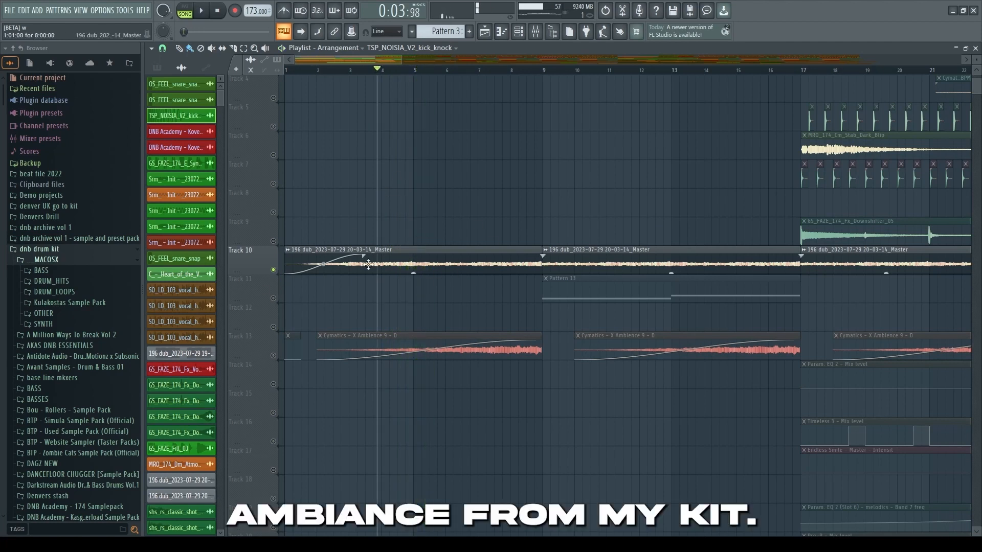
key(space)
scroll(275, 274, down, 2)
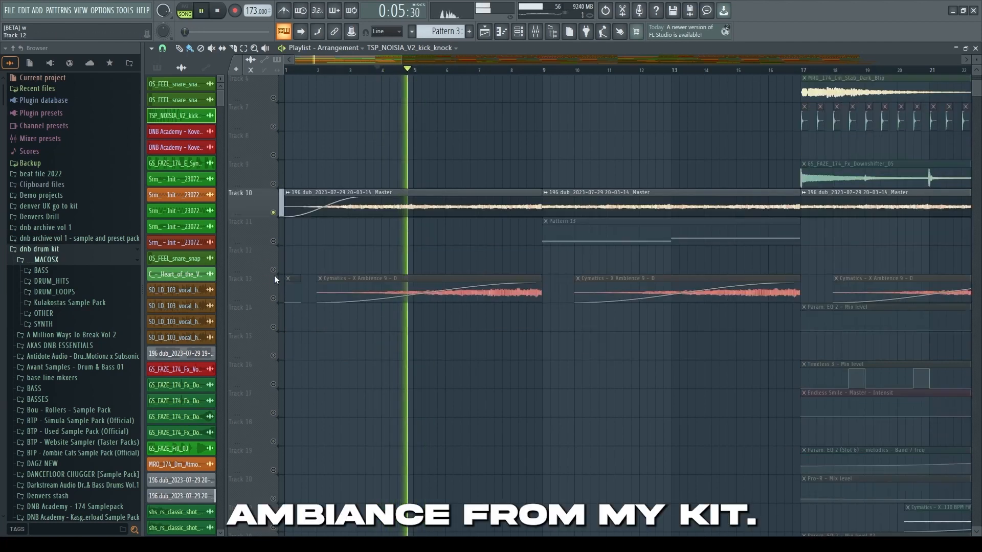
key(space)
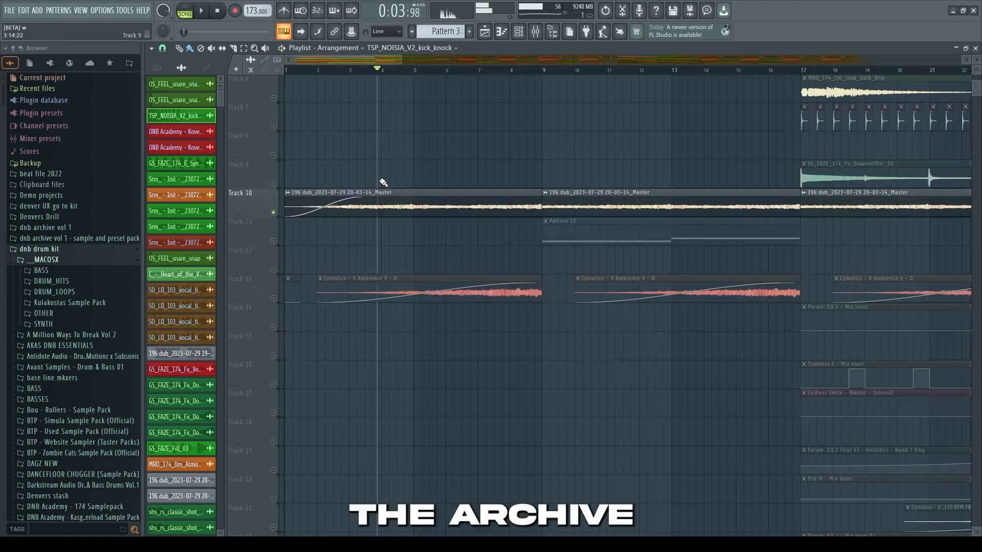
Solo track 13 and listen to the Cymatics - X Ambience 9 - D clips in the intro
click(274, 302)
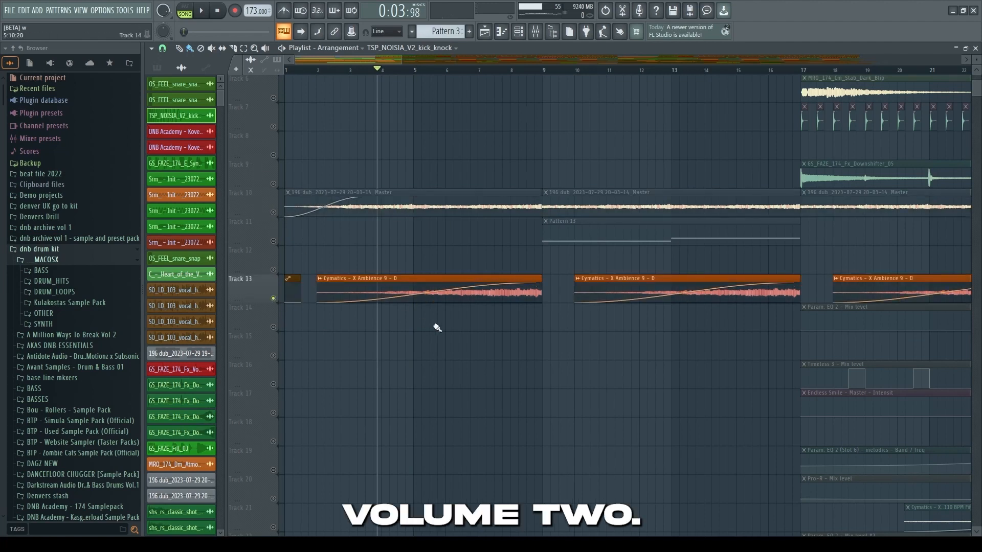
key(space)
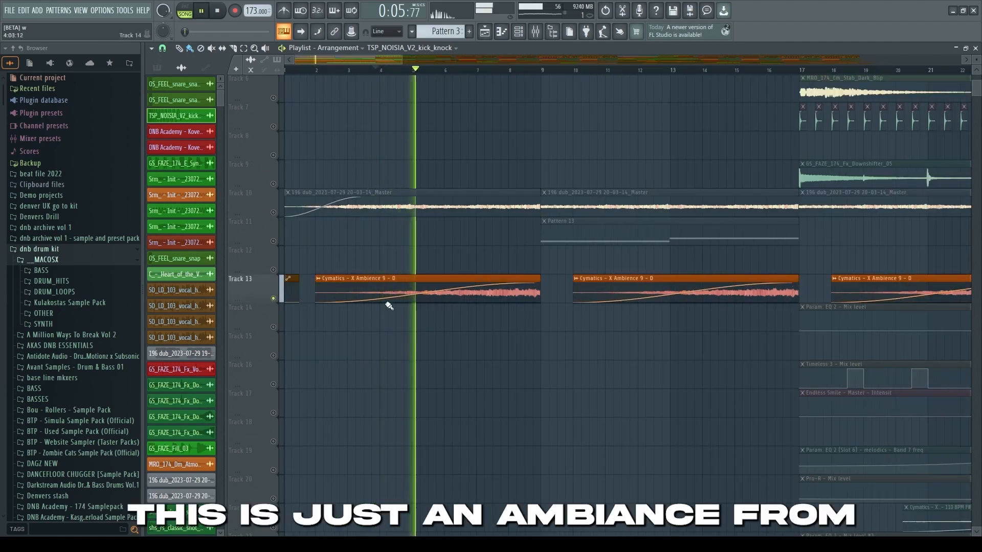
scroll(475, 309, down, 3)
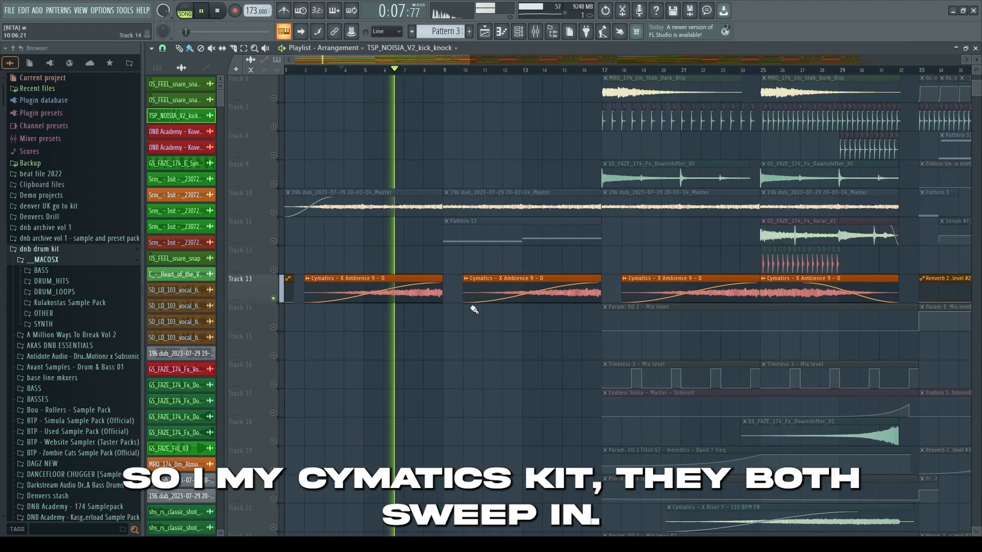
key(space)
Solo track 10 and lengthen the fade-in of the first 196 dub clip at the start of the song
right_click(274, 212)
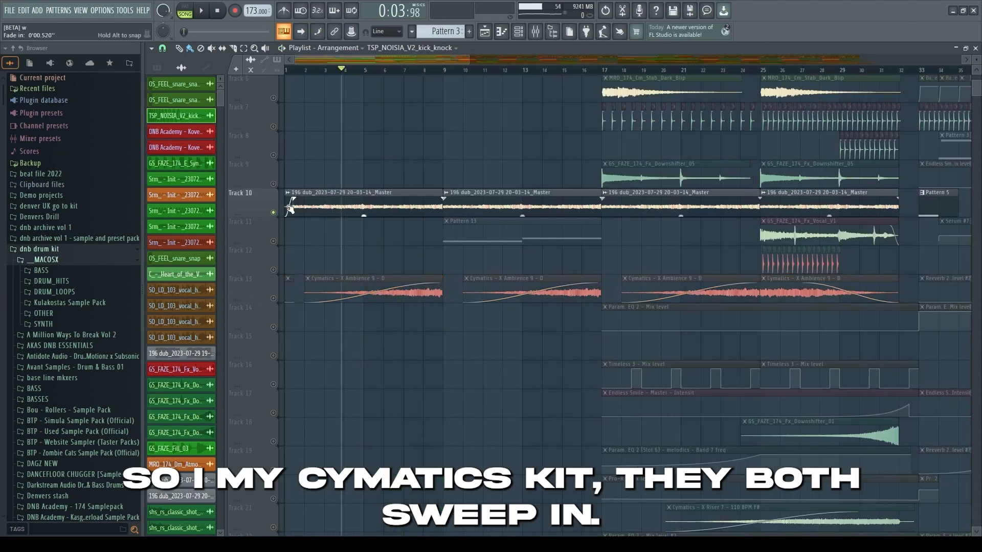
drag(291, 209, 318, 204)
drag(351, 82, 260, 88)
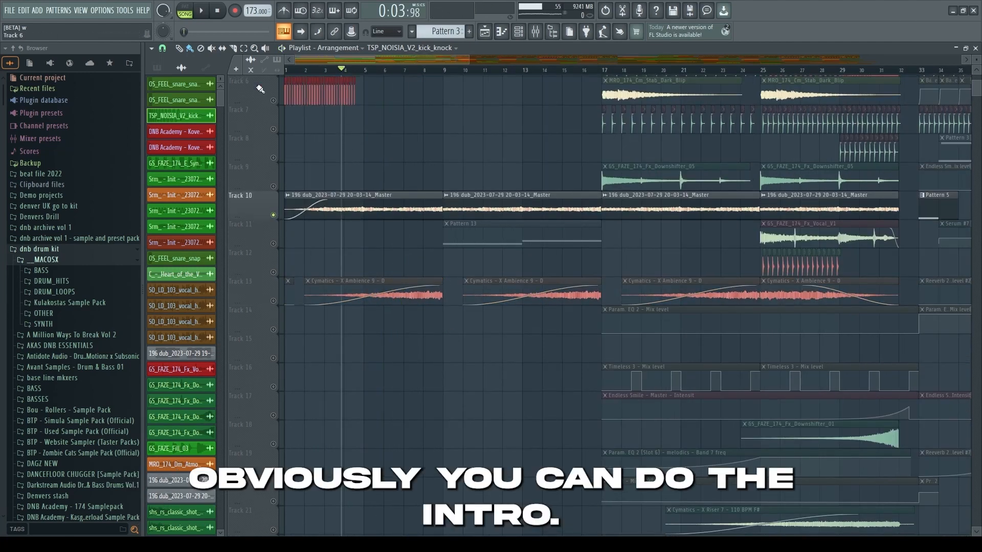
Solo track 33 and play its BOS_OWVA_120_Vocal_Atmosphere_Loop_Power_Em clip from the start of the song
scroll(349, 70, up, 2)
scroll(281, 362, down, 7)
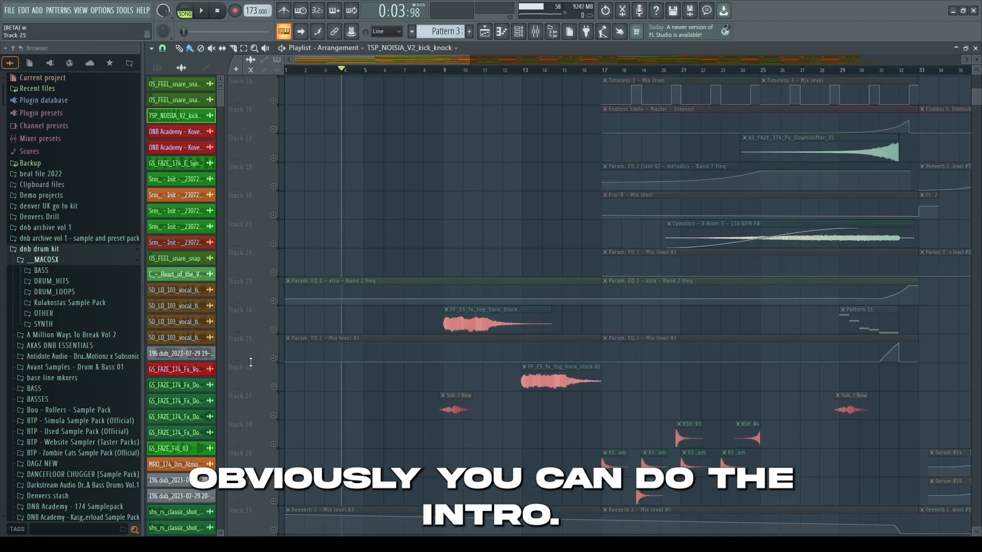
click(273, 272)
key(space)
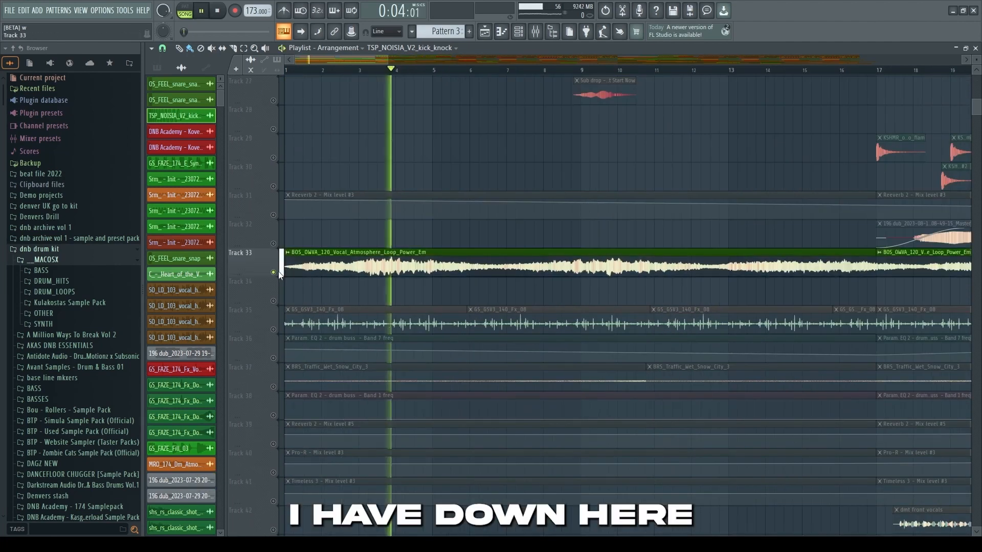
scroll(452, 252, down, 2)
click(287, 70)
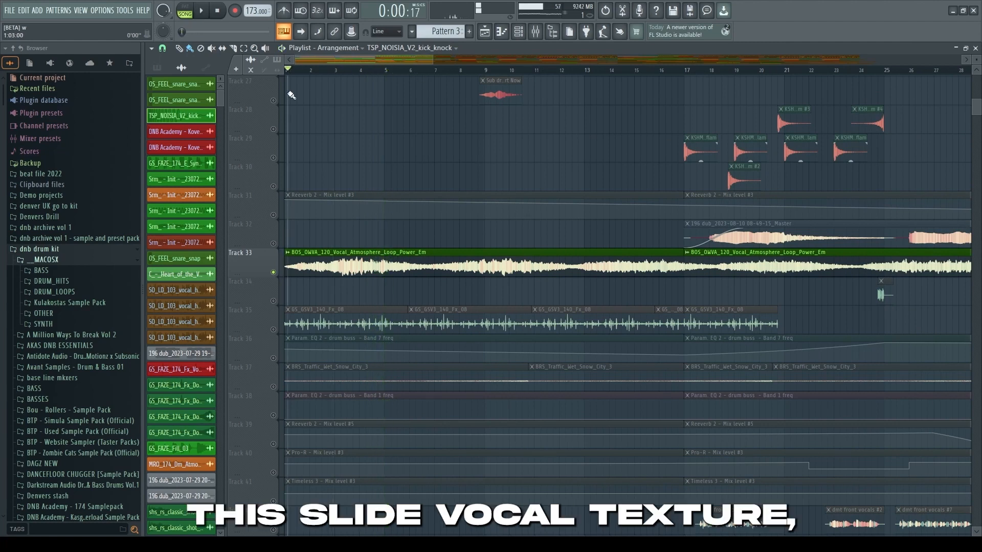
scroll(322, 391, down, 2)
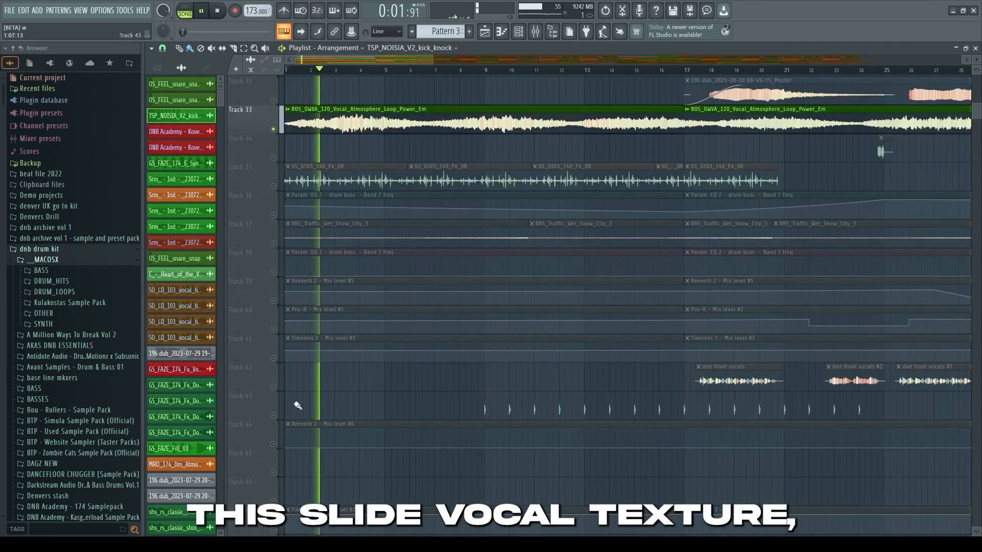
Unmute the mix level automation tracks 41, 44, 54 and 56 for Timeless 3, Reeverb 2 and ShaperBox 3, and play the intro
click(273, 358)
key(space)
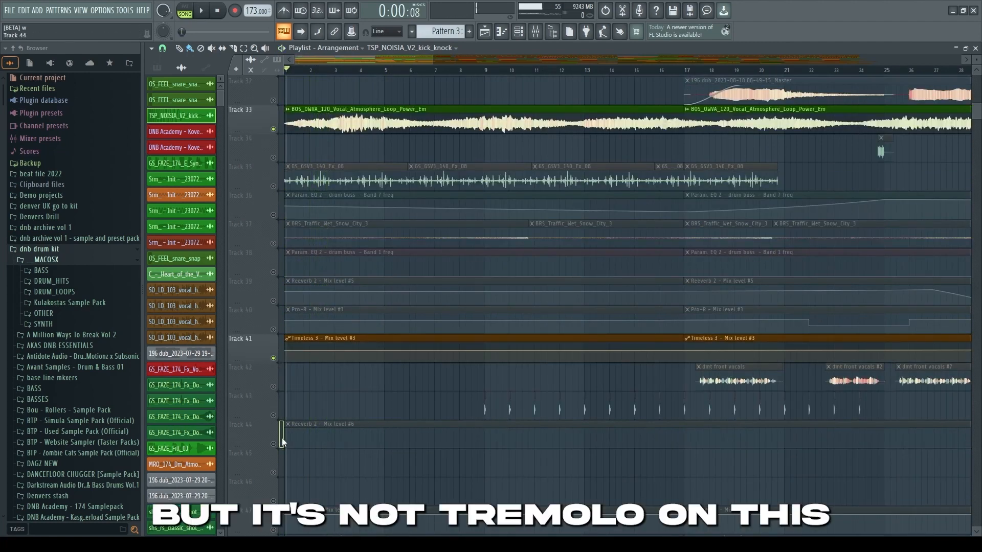
click(275, 443)
scroll(275, 447, down, 3)
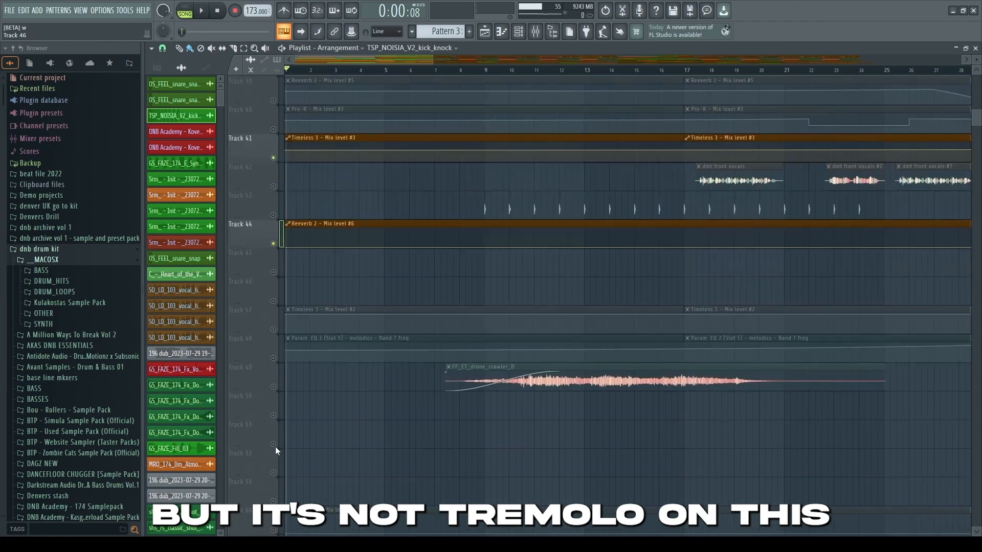
scroll(275, 446, down, 3)
click(274, 358)
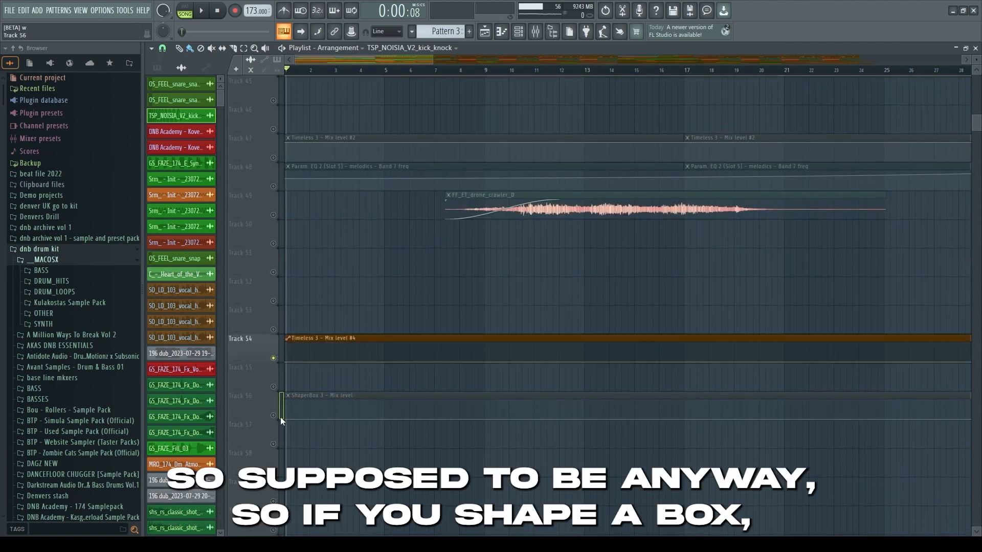
click(274, 415)
key(space)
Play the song from the raised block of the ShaperBox 3 mix level automation near bar 85
scroll(489, 400, down, 5)
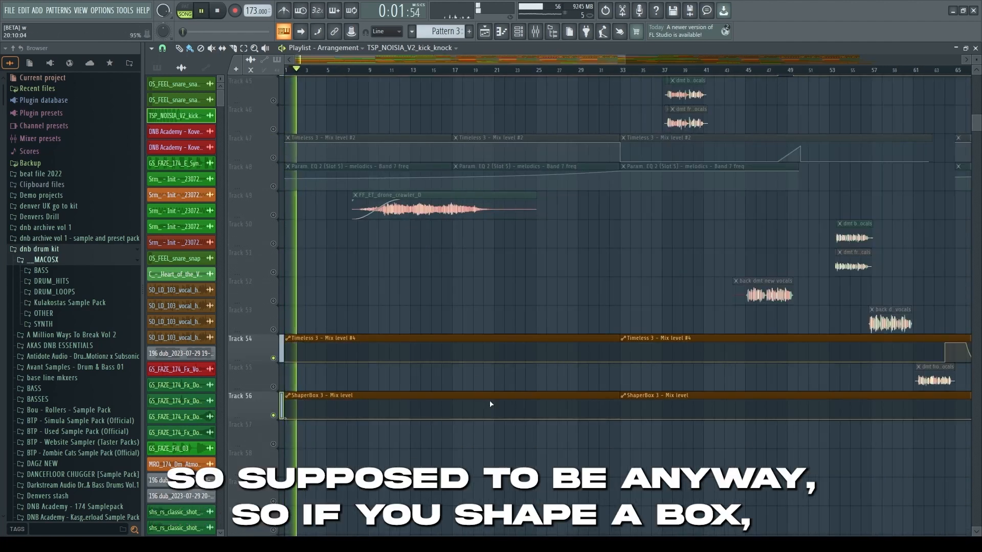
scroll(706, 255, up, 4)
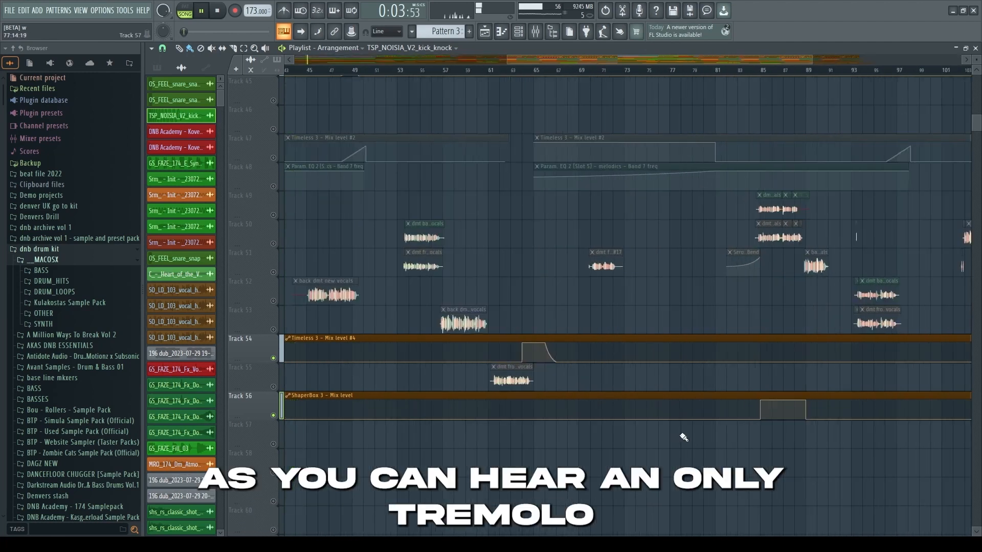
click(774, 70)
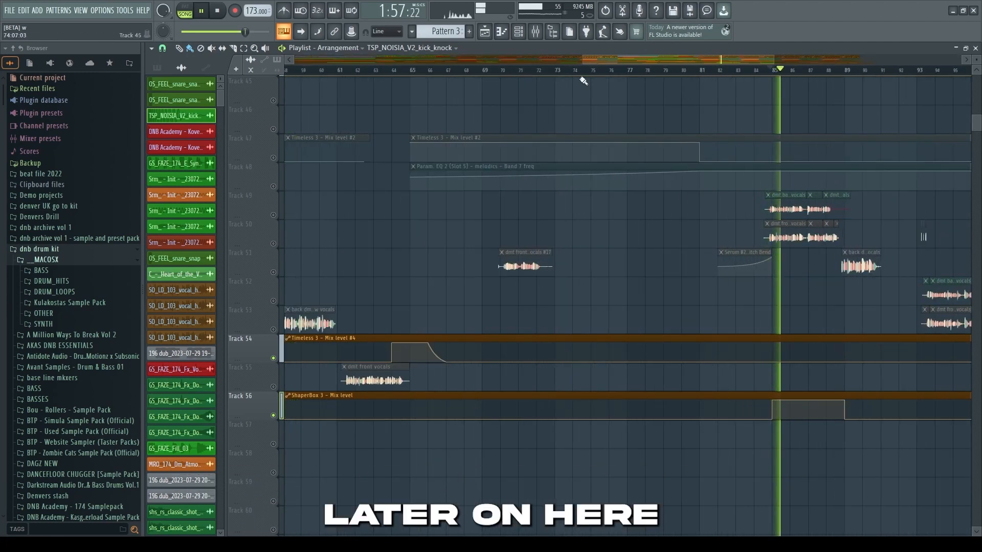
Inspect the ShaperBox 3 volume curve on melodics mixer track 12 during playback, then close the plugin and the mixer
click(535, 31)
click(517, 287)
key(space)
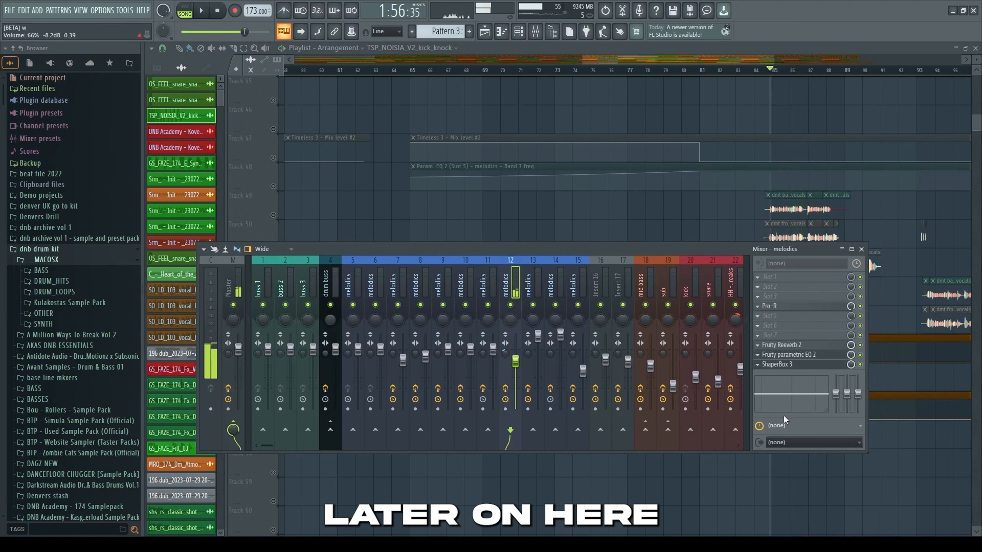
click(785, 364)
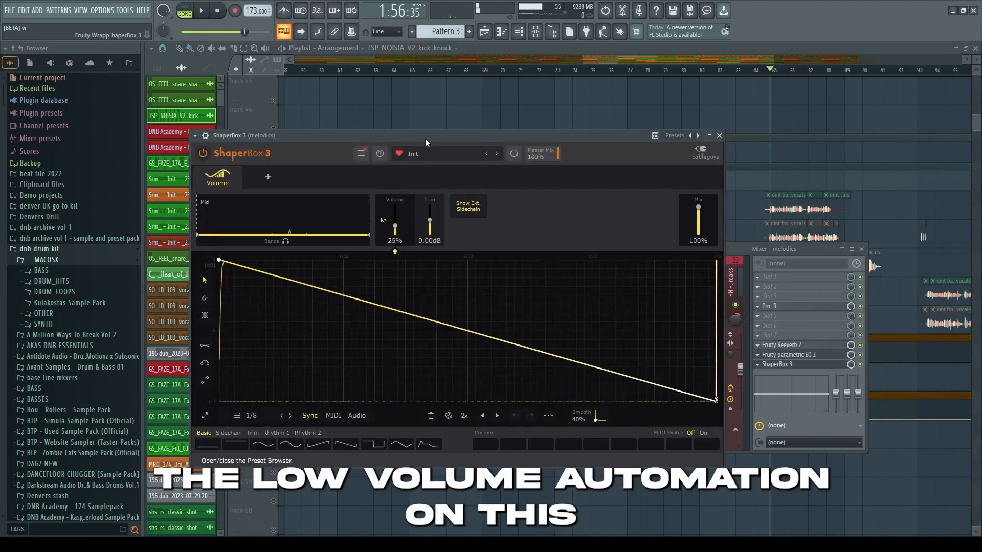
key(space)
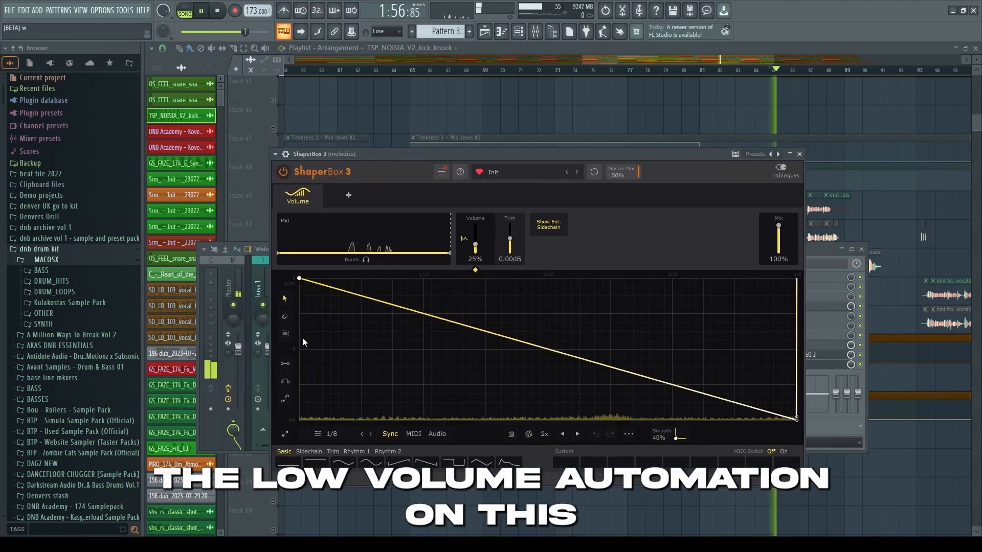
key(space)
click(799, 154)
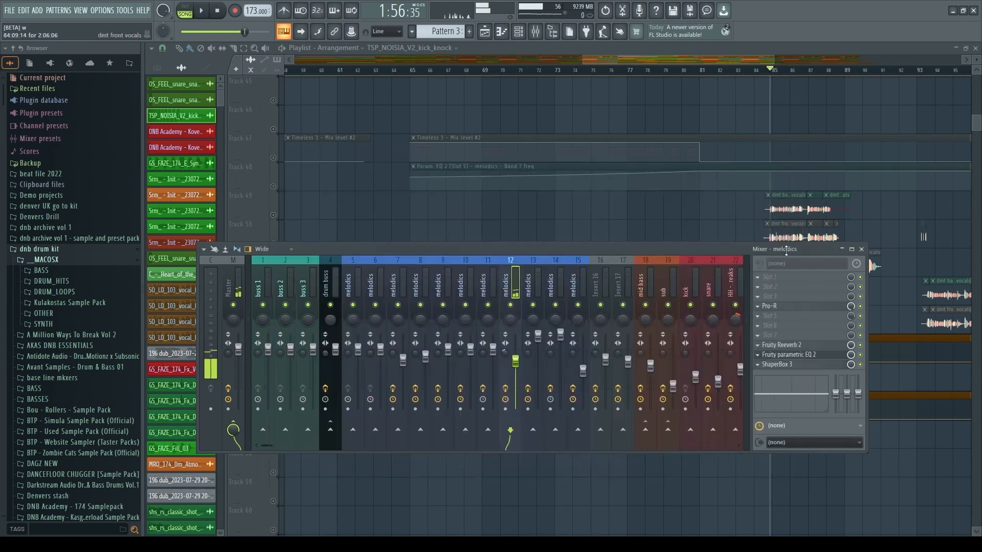
click(861, 249)
ctrl+scroll(494, 310, down, 5)
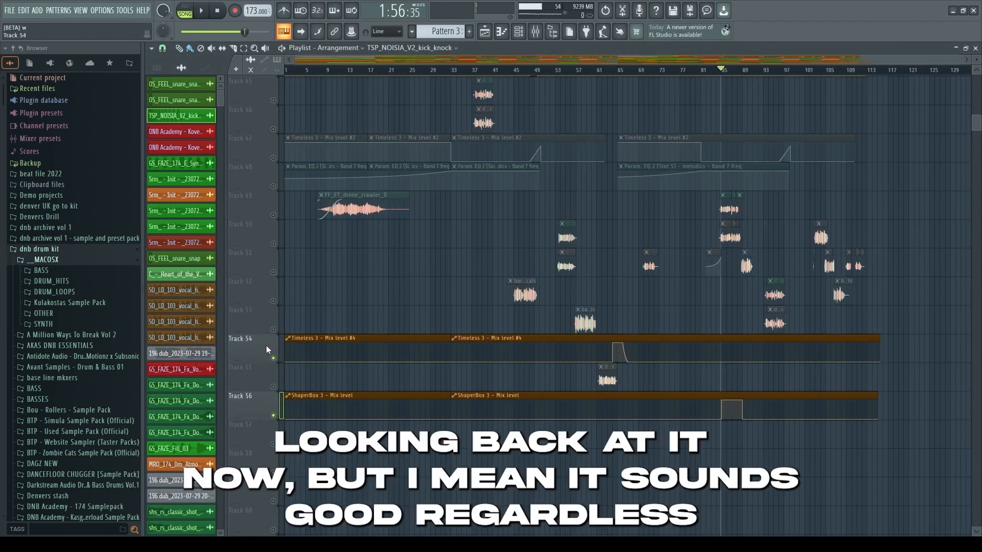
Unmute all playlist tracks again after listening to the mix level automation on its own
right_click(273, 301)
right_click(274, 301)
scroll(264, 338, up, 7)
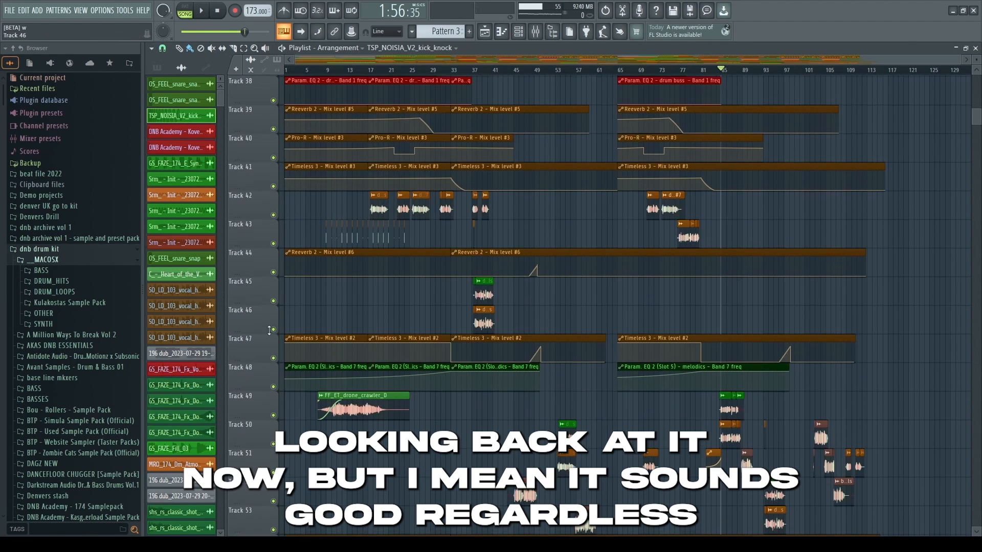
Solo track 35 and play its GS_GSV3_140_Fx_08 clips from the start of the song, then unsolo the track
ctrl+scroll(280, 337, up, 5)
scroll(287, 378, up, 3)
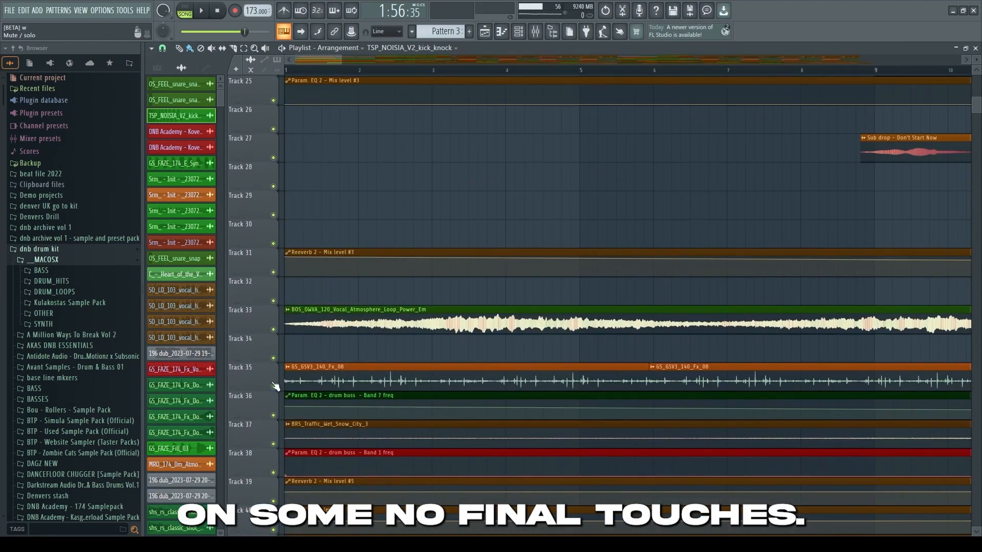
right_click(274, 387)
key(space)
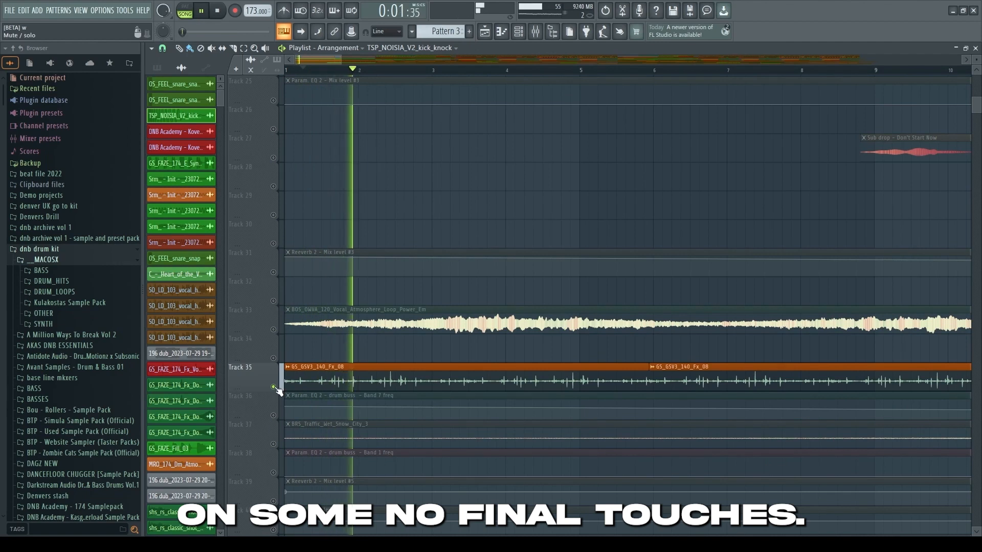
key(space)
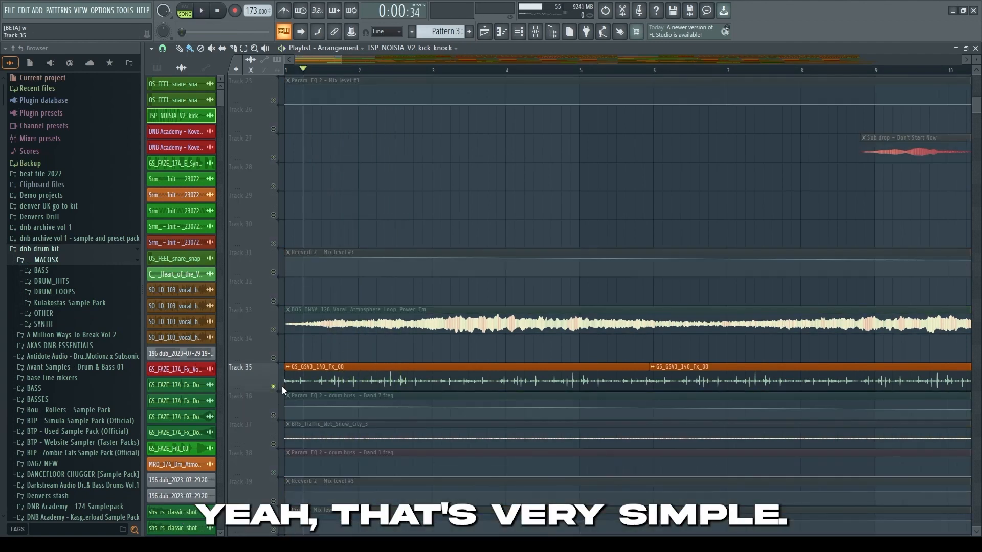
right_click(274, 387)
Solo track 11 and play its Pattern 13 clip from the start of bar 9
scroll(279, 389, up, 4)
ctrl+scroll(279, 390, down, 3)
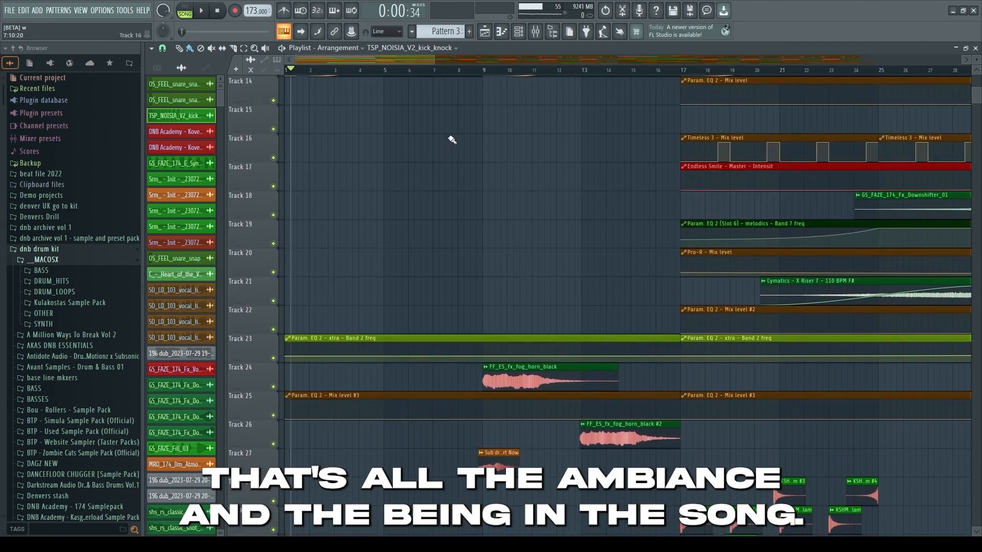
scroll(483, 77, up, 4)
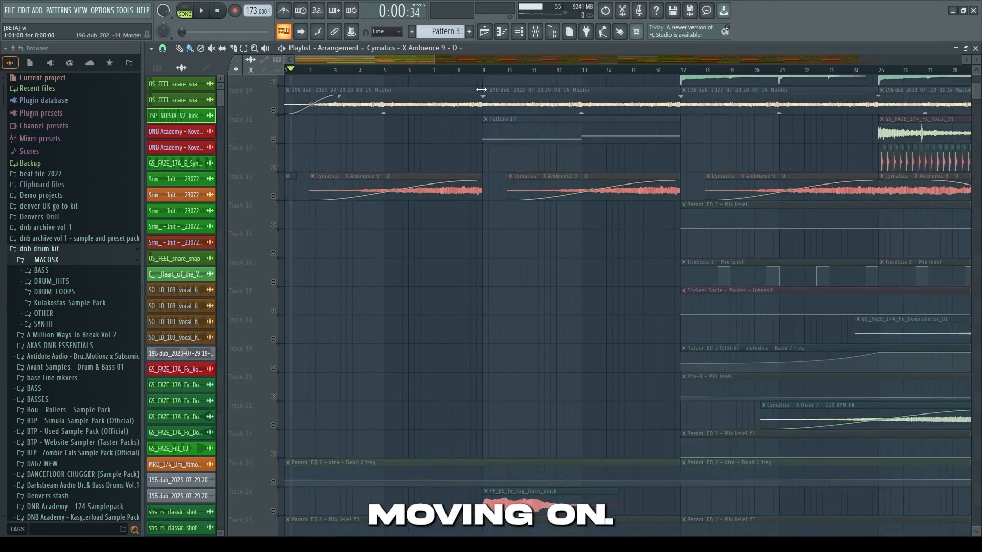
right_click(275, 142)
scroll(498, 75, up, 3)
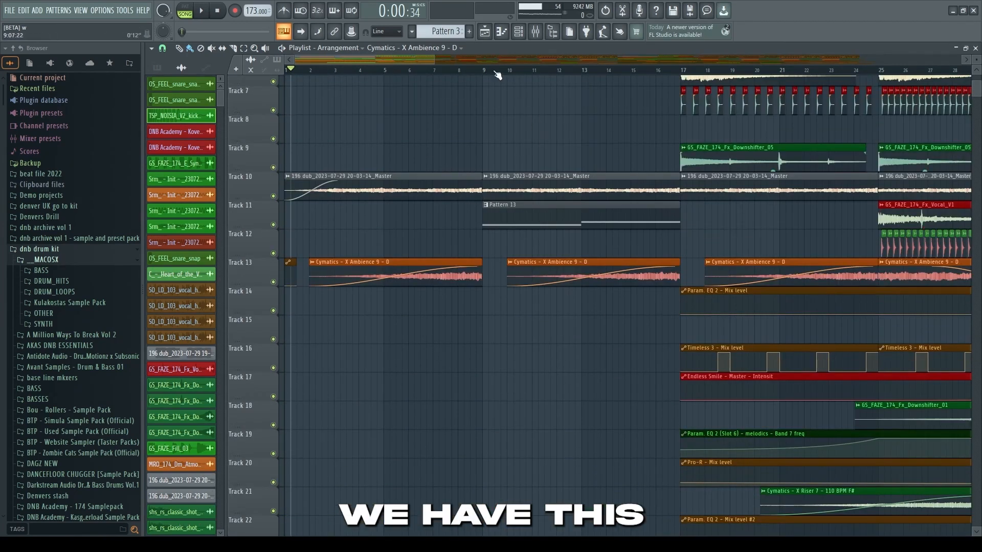
drag(489, 70, 479, 70)
right_click(276, 224)
key(space)
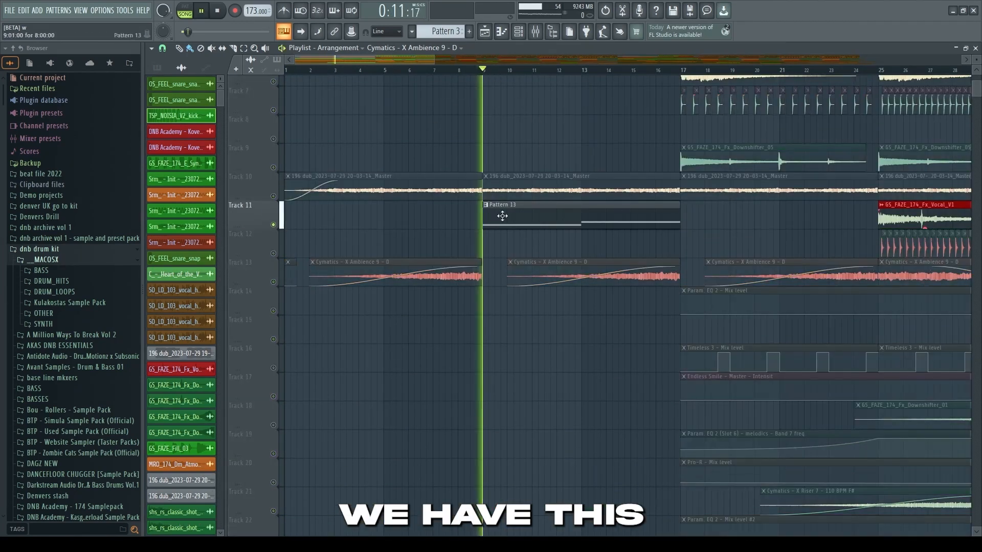
Open the Arcade instrument used by Pattern 13 from the channel rack, then close it and stop playback
click(502, 215)
click(521, 32)
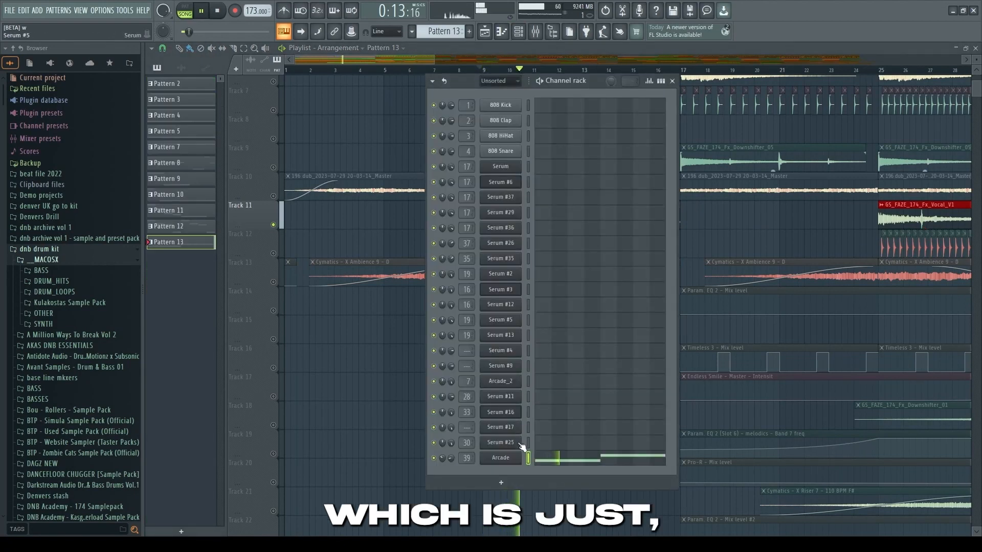
click(511, 457)
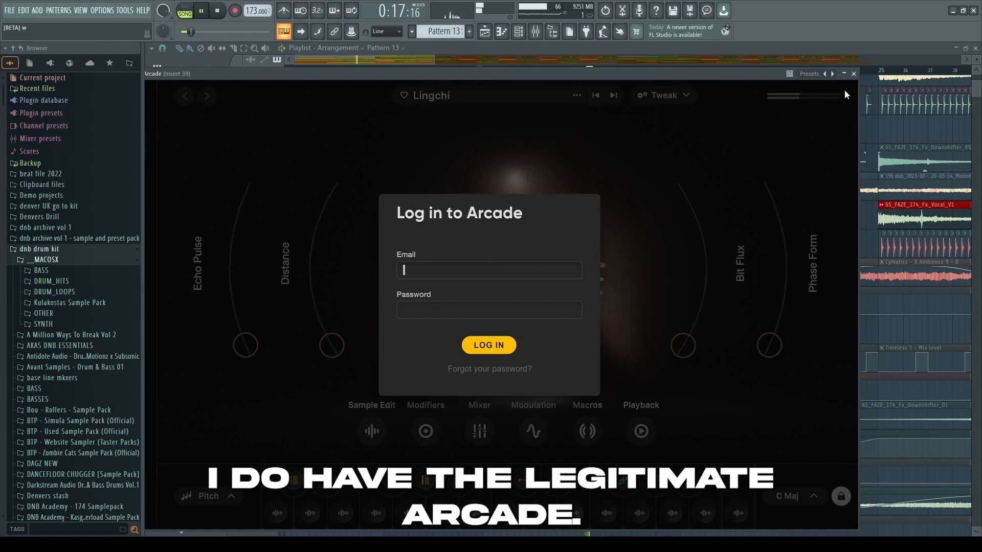
click(854, 74)
right_click(739, 235)
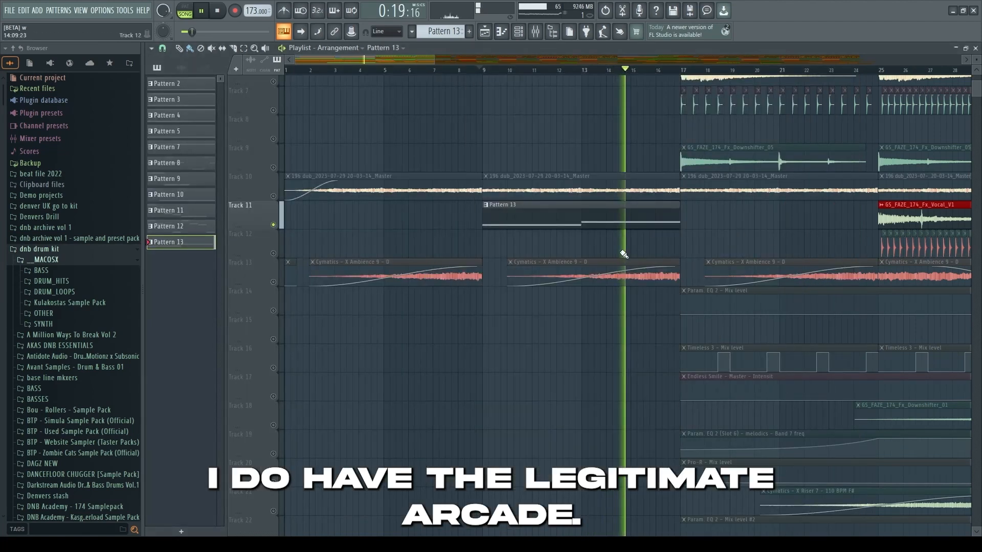
scroll(624, 254, up, 3)
scroll(660, 235, down, 3)
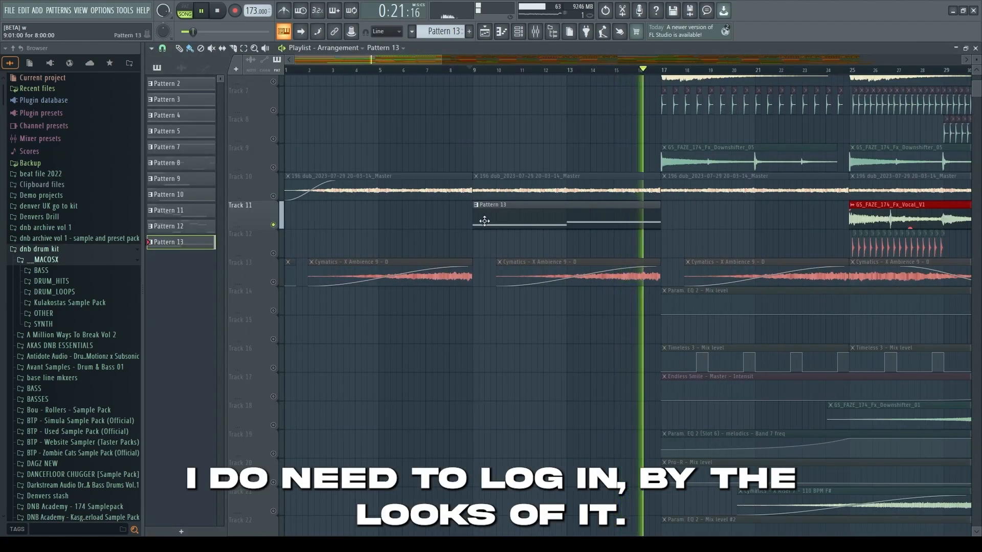
key(space)
Make track 24 the only audible track and play its FF_ES_fx_fog_horn_black clip from bar 9
scroll(496, 220, down, 2)
scroll(433, 379, down, 3)
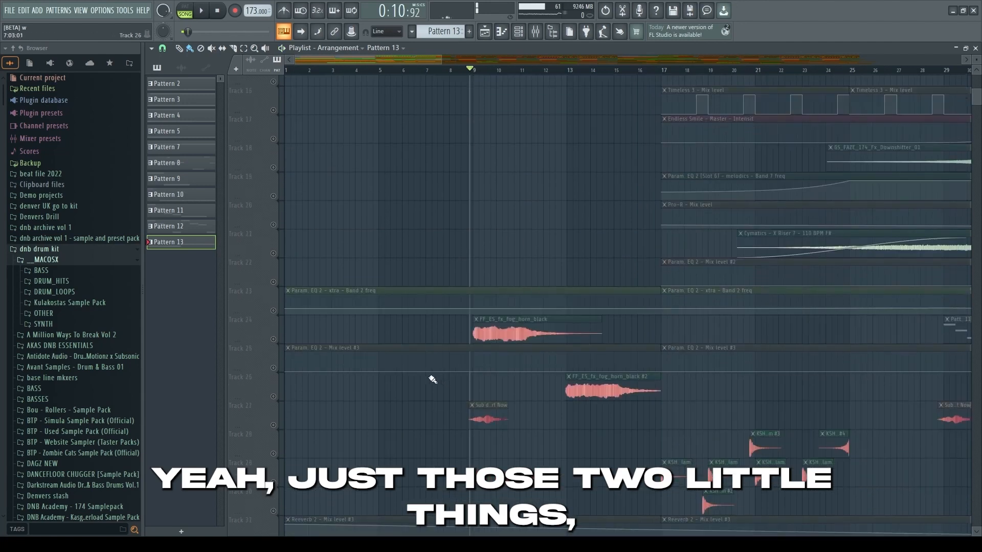
click(274, 340)
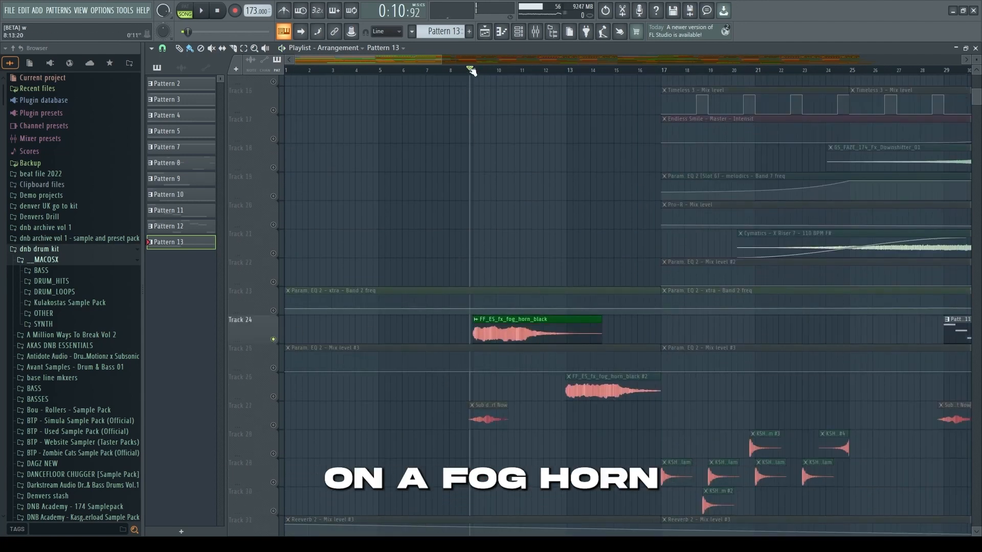
scroll(522, 357, up, 2)
key(space)
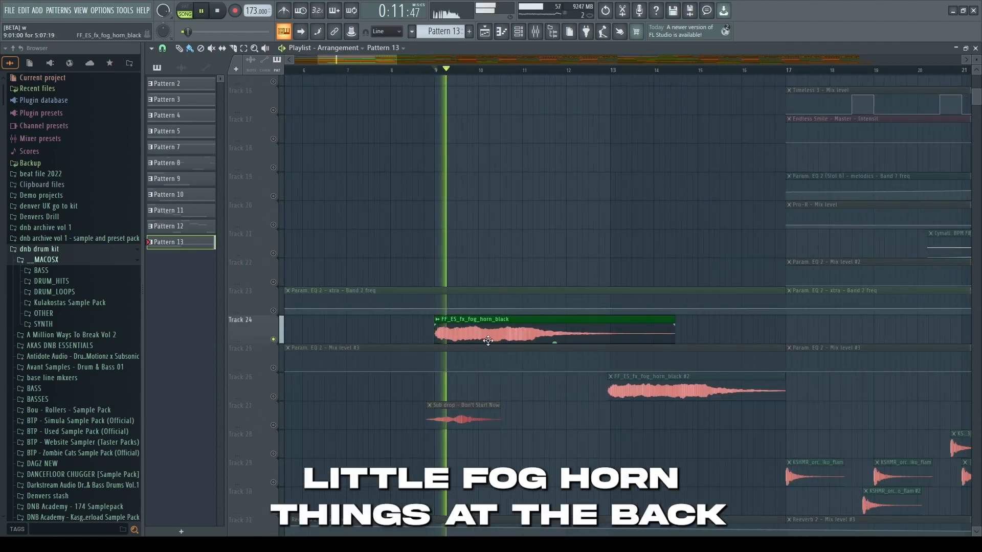
scroll(534, 352, down, 3)
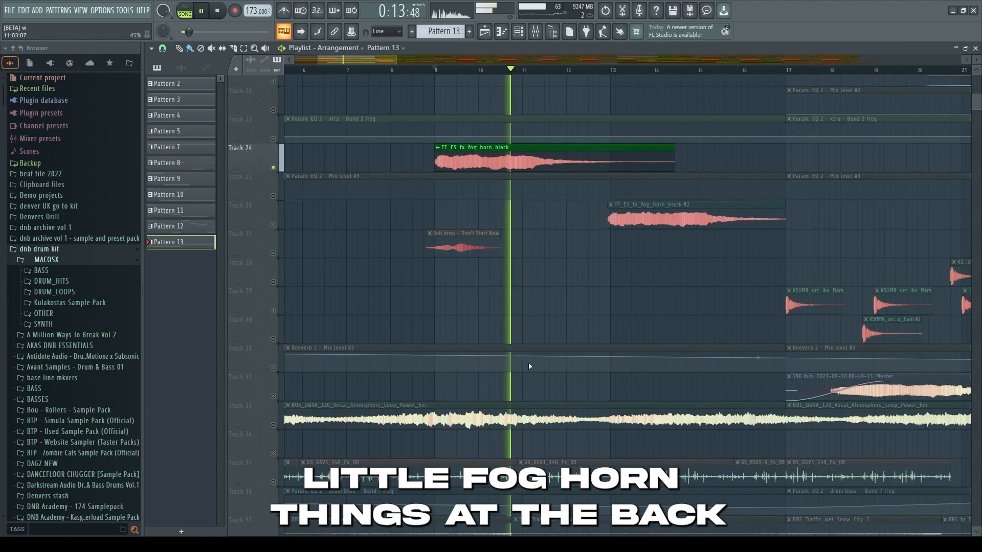
key(space)
Play the fog horn on track 24 together with the Sub drop - Don't Start Now clip on track 27
scroll(528, 363, down, 2)
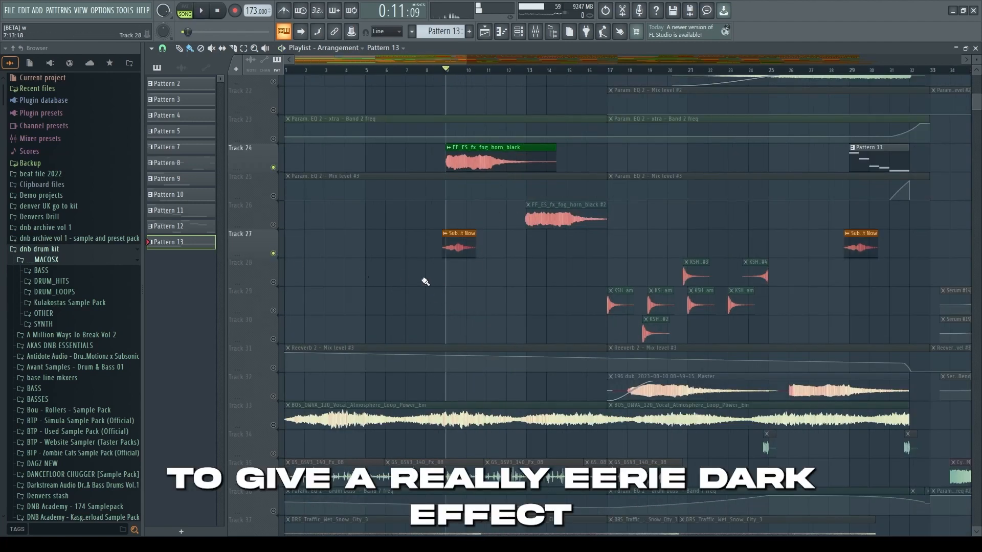
scroll(439, 271, up, 2)
key(space)
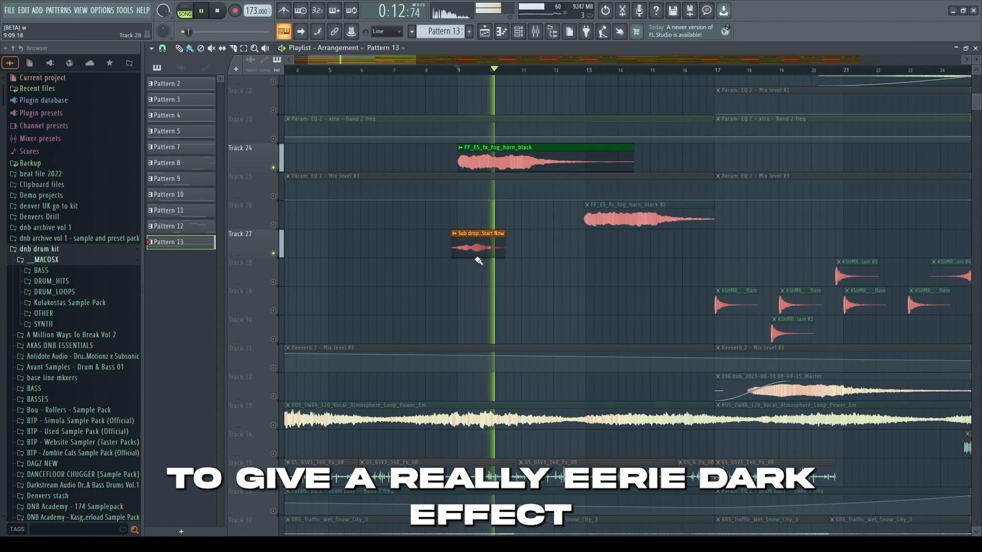
key(space)
scroll(479, 255, up, 2)
key(space)
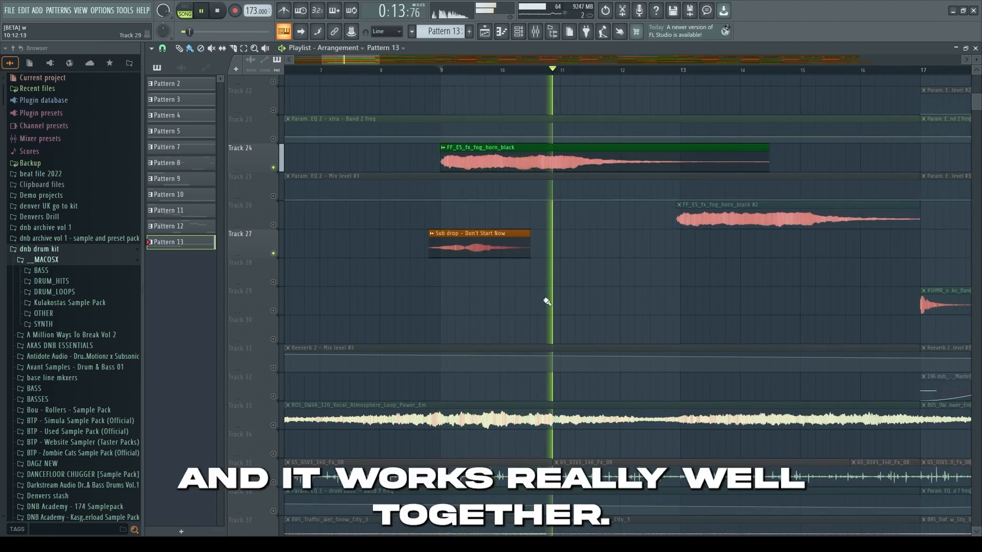
scroll(546, 302, down, 1)
key(space)
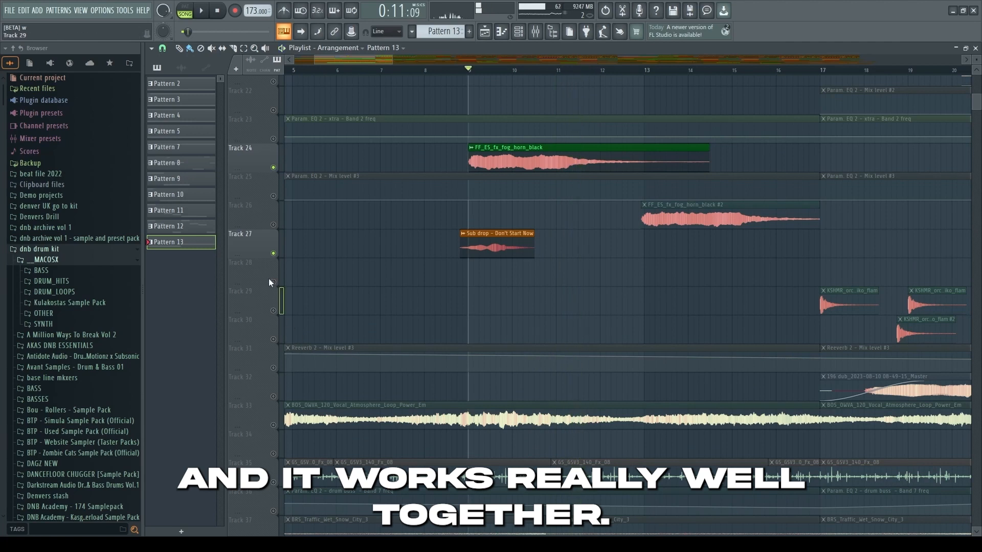
Unmute all tracks and play the full mix from bar 9, examining the short repeated hits on track 43
right_click(273, 255)
scroll(423, 345, down, 9)
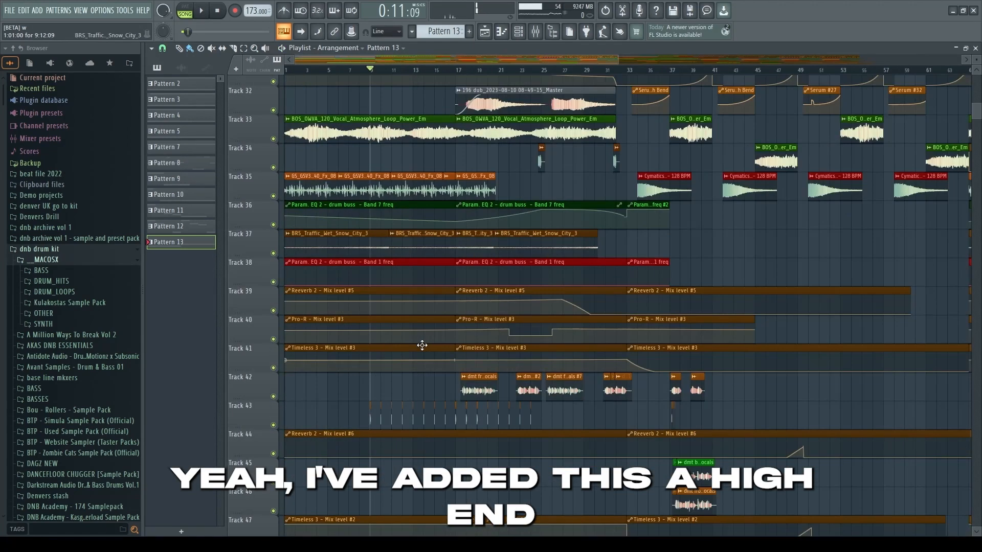
scroll(328, 370, down, 5)
scroll(318, 372, up, 9)
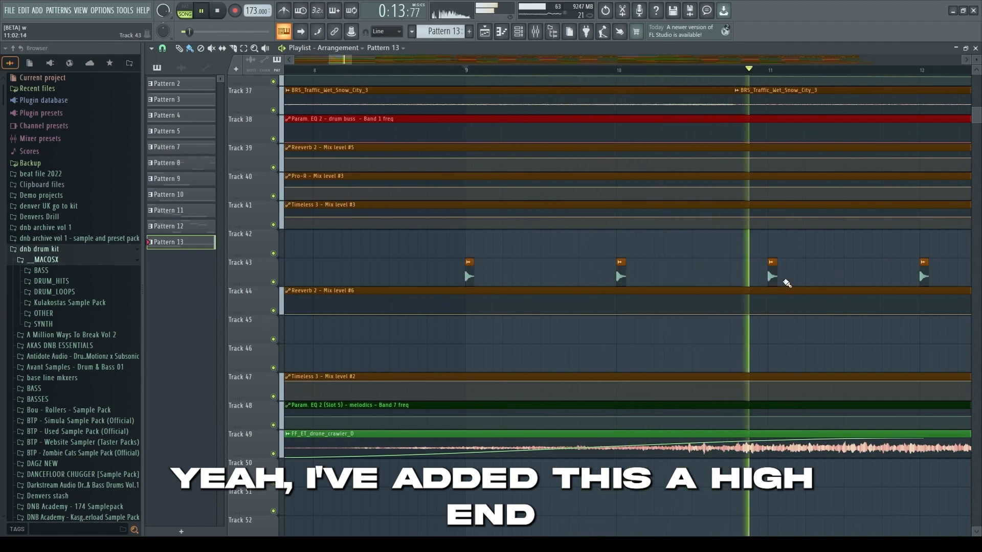
scroll(679, 306, down, 3)
scroll(493, 323, down, 4)
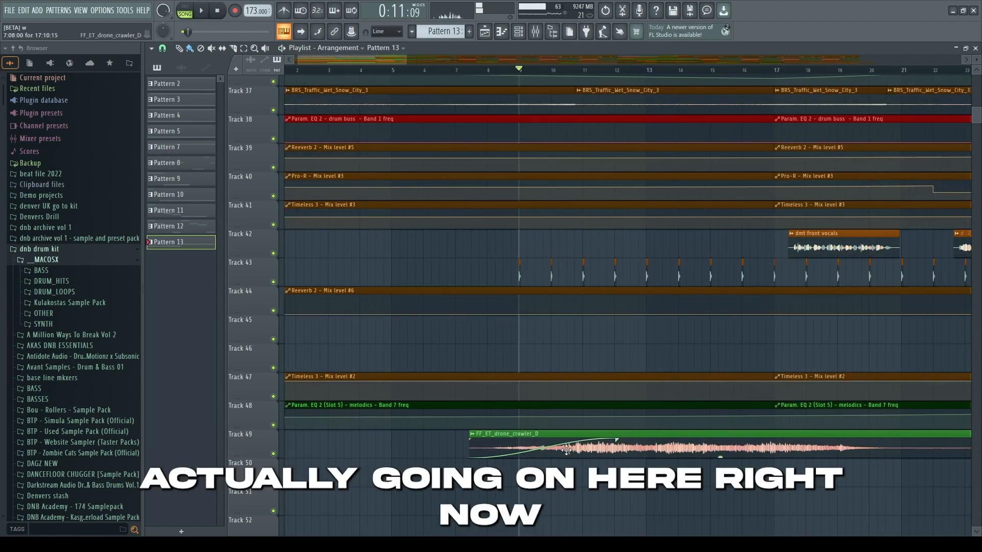
Lower the channel volume of the FF_ET_drone_crawler_D sample to 50% during playback and close its settings
double_click(565, 449)
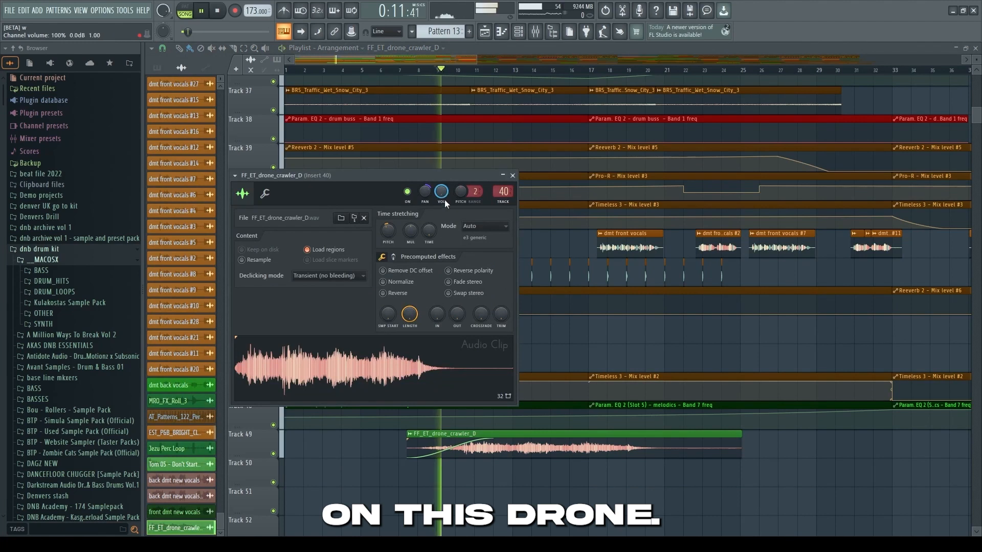
drag(444, 194, 443, 210)
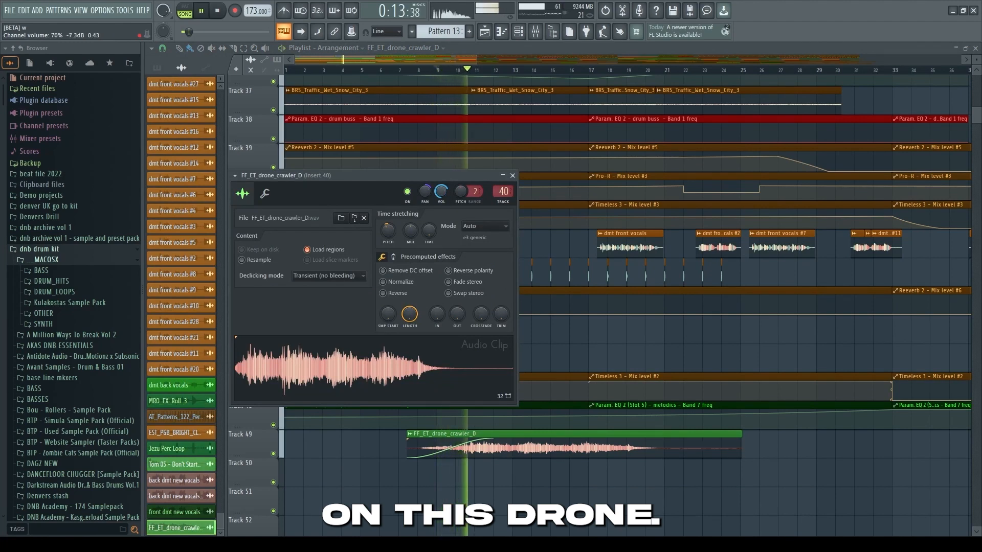
key(Escape)
Play on through bar 13 and examine the FF_ES_fx_fog_horn_black #2 clip on track 26, then stop playback
scroll(562, 352, up, 12)
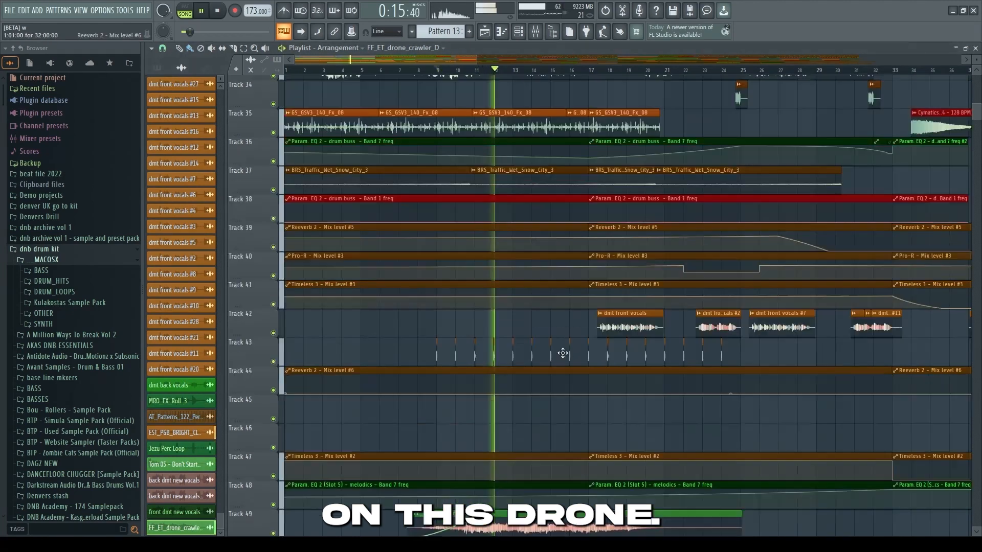
scroll(547, 357, up, 3)
scroll(516, 356, up, 9)
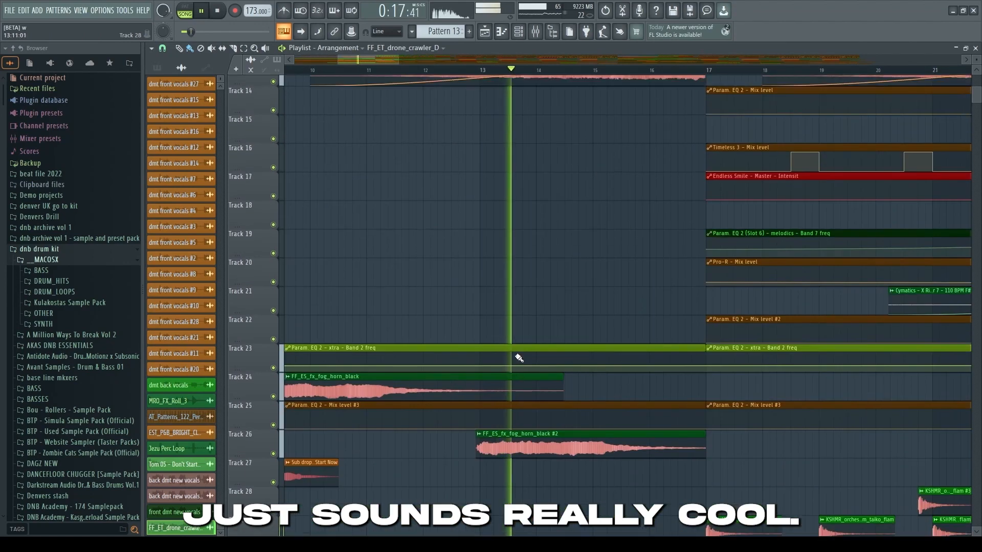
scroll(517, 356, down, 3)
scroll(518, 356, up, 4)
key(space)
scroll(535, 362, down, 9)
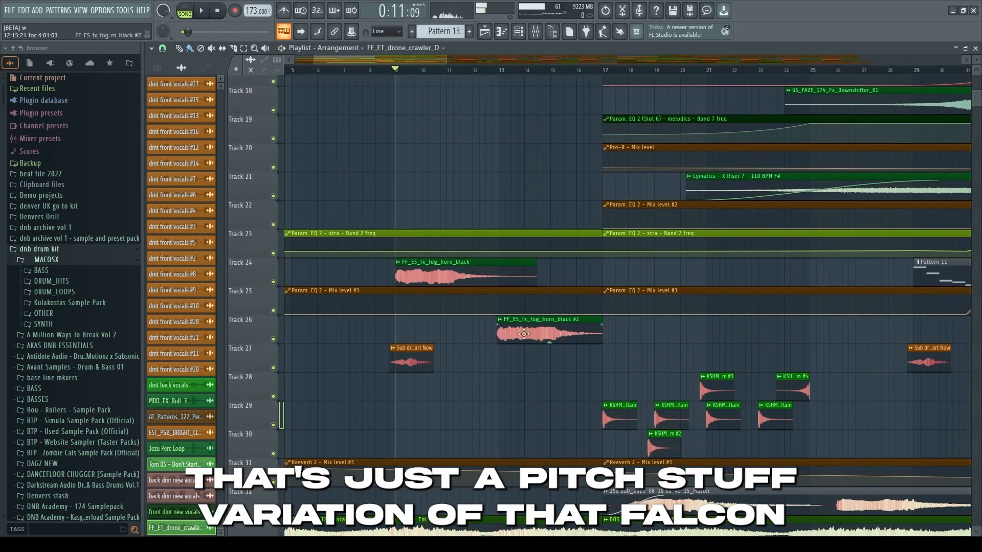
scroll(563, 340, up, 7)
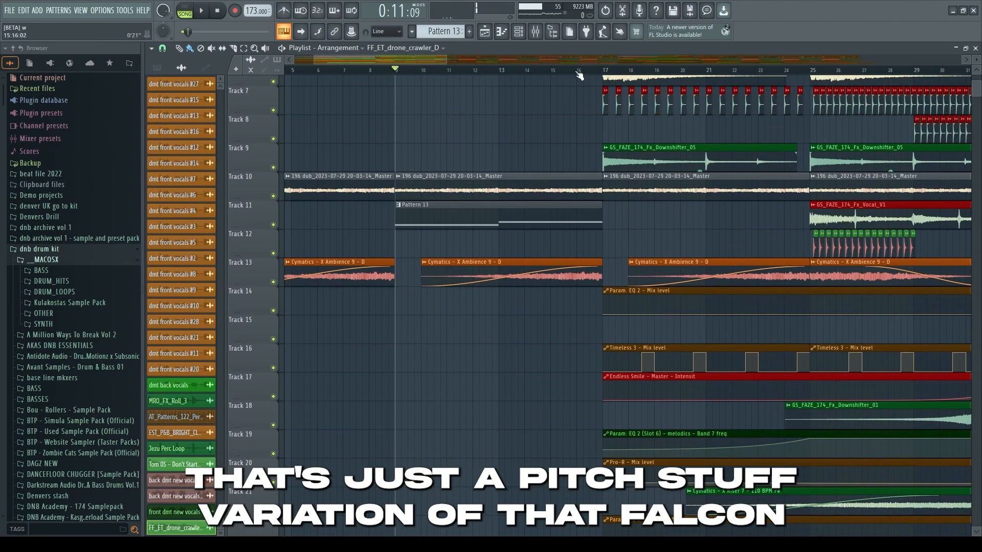
Play the song from shortly before bar 16 into the build-up that starts at bar 17
click(572, 71)
scroll(550, 231, up, 4)
scroll(525, 360, down, 4)
scroll(499, 364, up, 5)
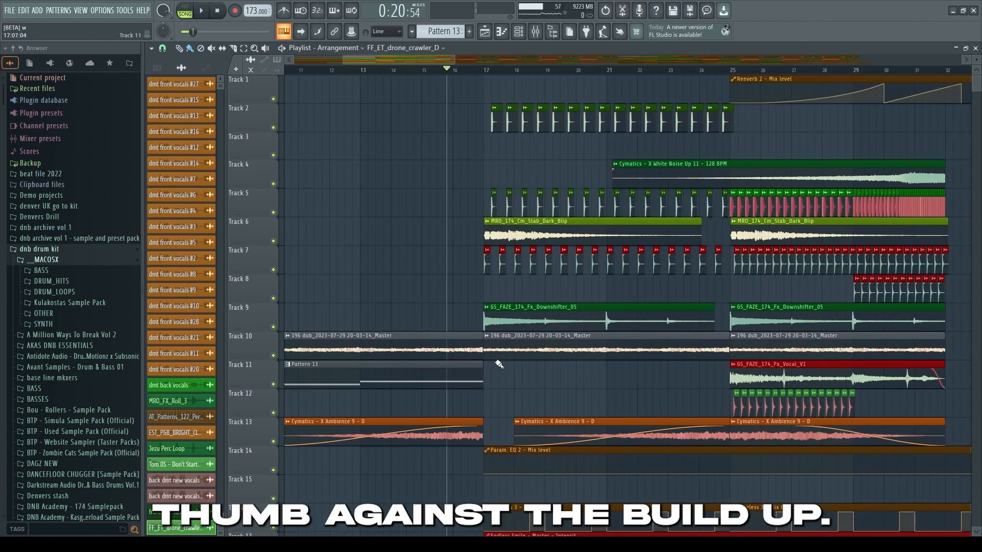
key(space)
scroll(476, 343, down, 3)
scroll(450, 322, up, 5)
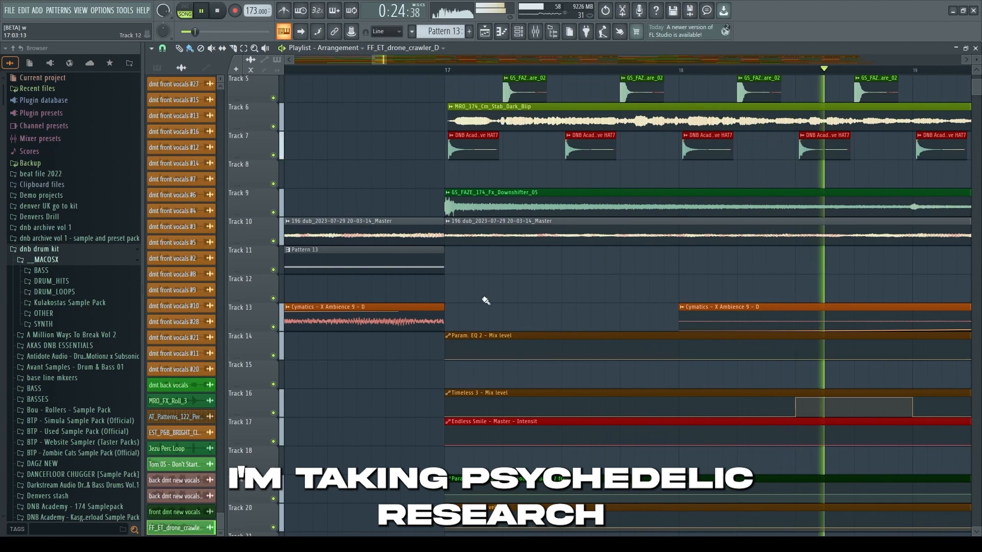
key(space)
Solo track 9 and play its GS_FAZE_174_Fx_Downshifter_05 clip from bar 17, then unsolo the track
scroll(455, 228, down, 5)
scroll(454, 169, up, 4)
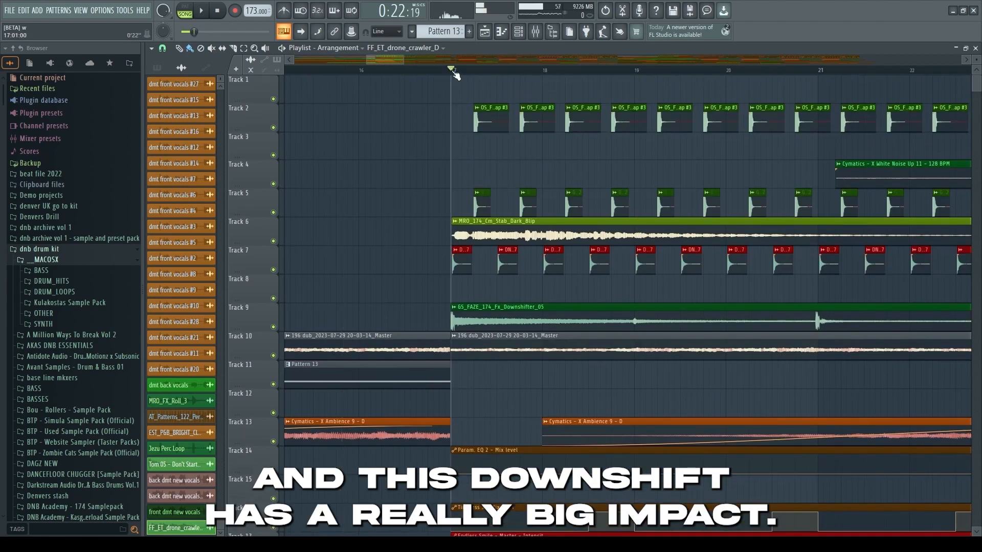
ctrl+click(273, 327)
key(space)
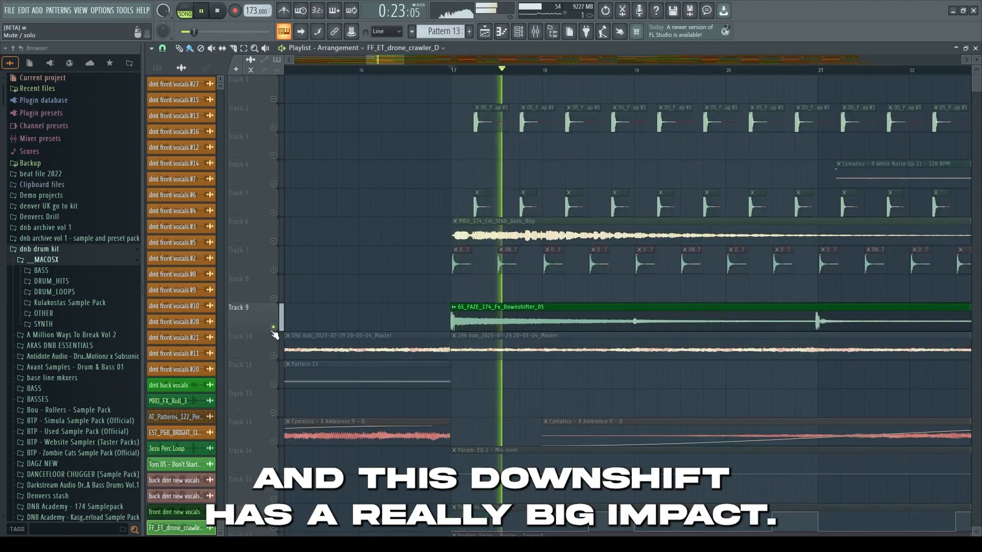
ctrl+click(273, 332)
key(space)
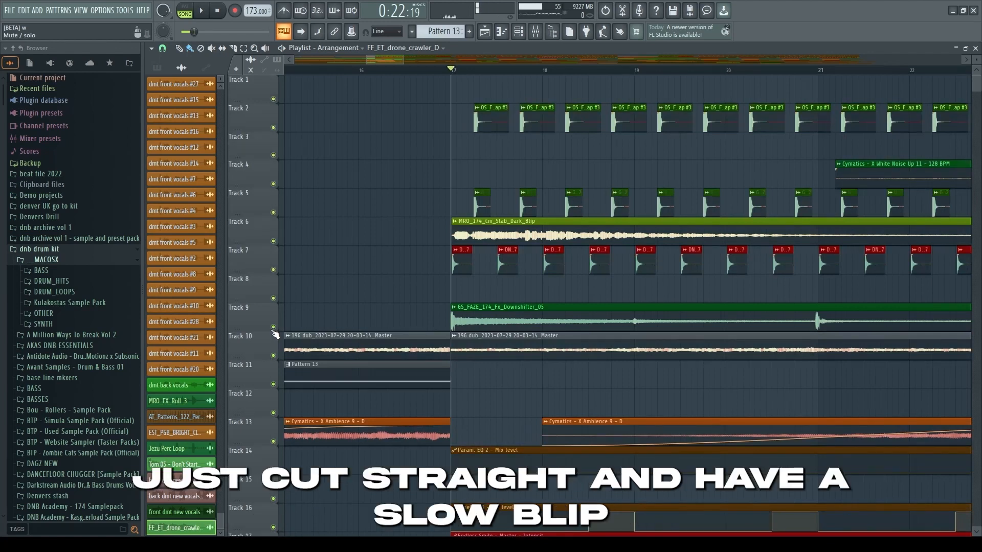
Solo track 6 to play its MRO_174_Cm_Stab_Dark_Blip clip, and unsolo the track again
ctrl+click(274, 241)
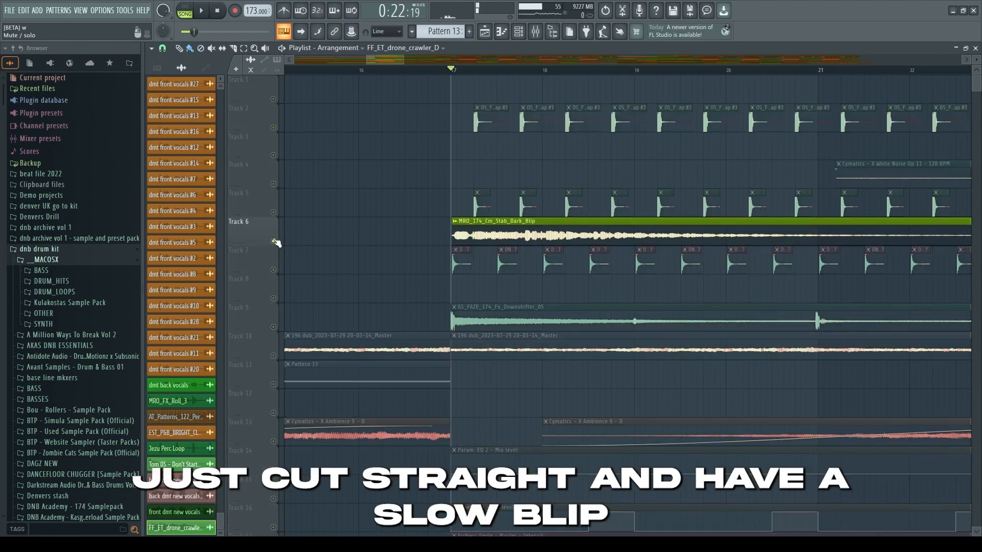
ctrl+click(274, 241)
key(space)
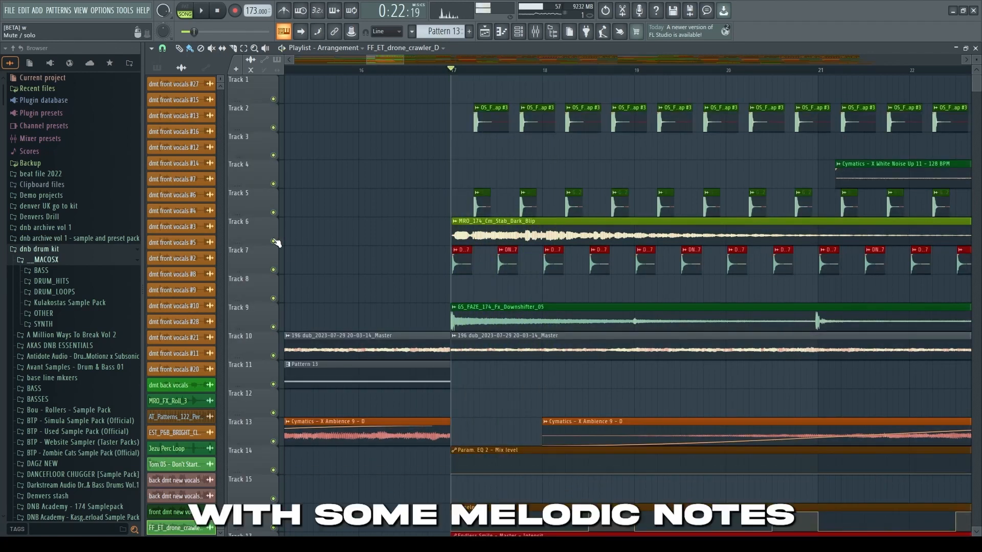
Solo track 7 and play its DNB Academy - Kove HAT7 clips from bar 17
scroll(461, 302, up, 7)
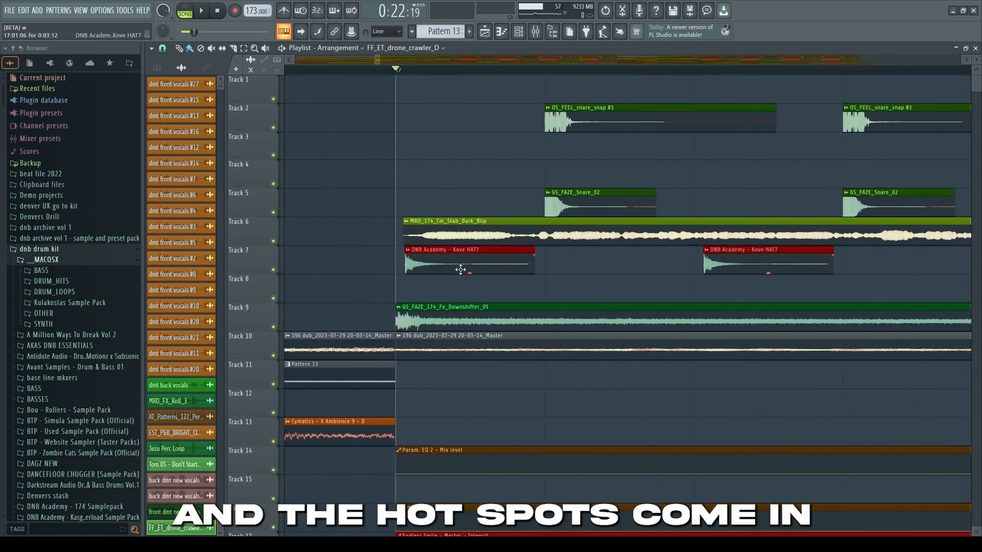
scroll(445, 270, down, 3)
ctrl+click(274, 270)
key(space)
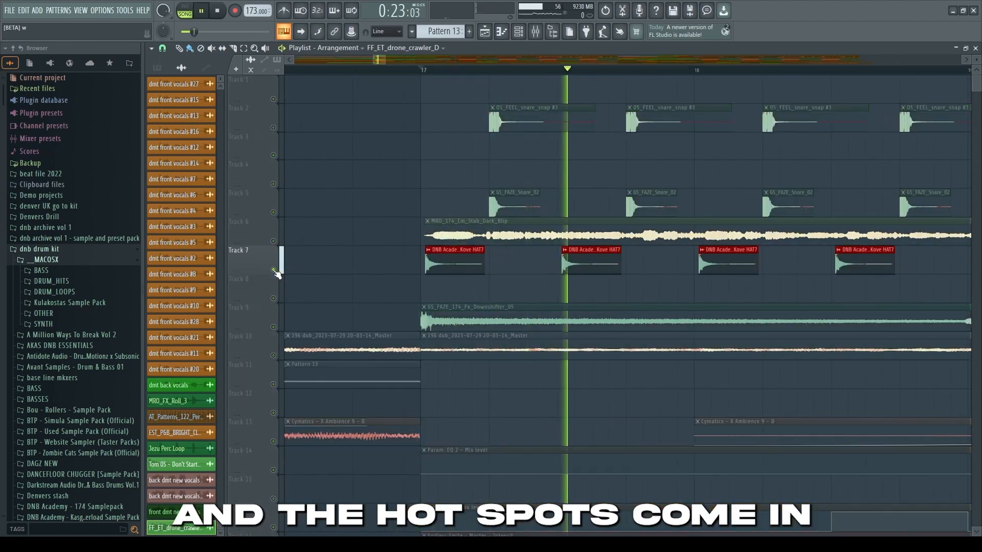
scroll(276, 274, down, 4)
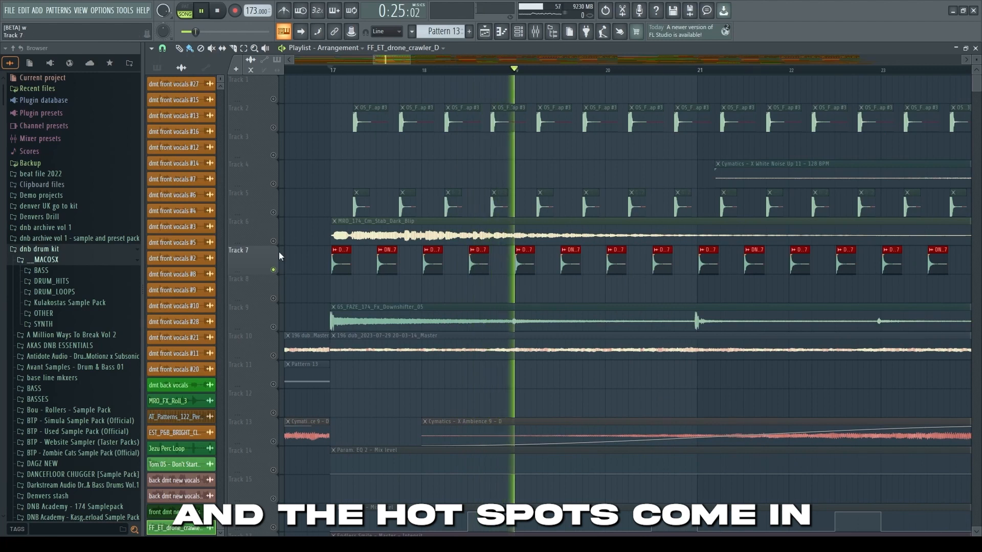
Add the snare clips on tracks 5 and 2 to the soloed hats during playback, then stop and unsolo all tracks
click(273, 212)
scroll(271, 215, up, 2)
key(space)
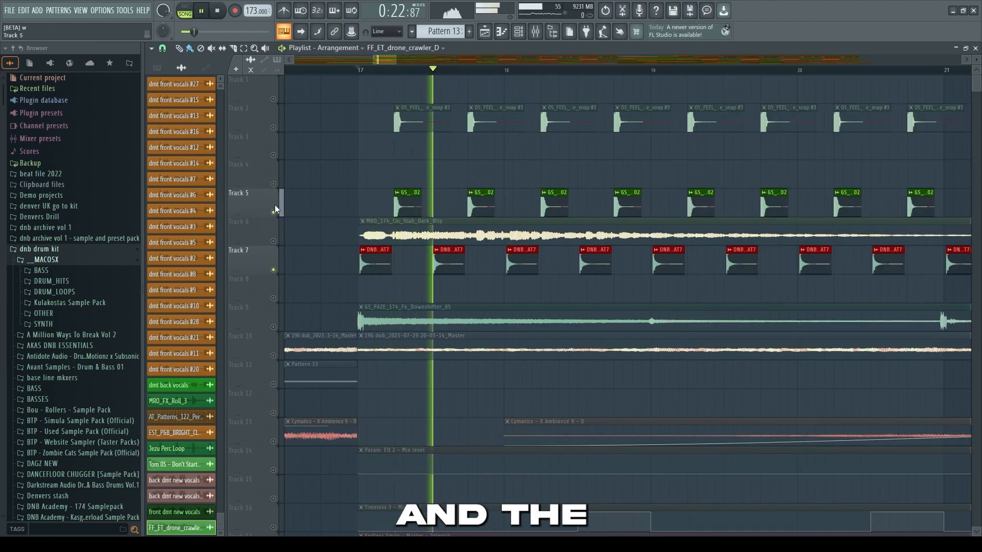
click(273, 127)
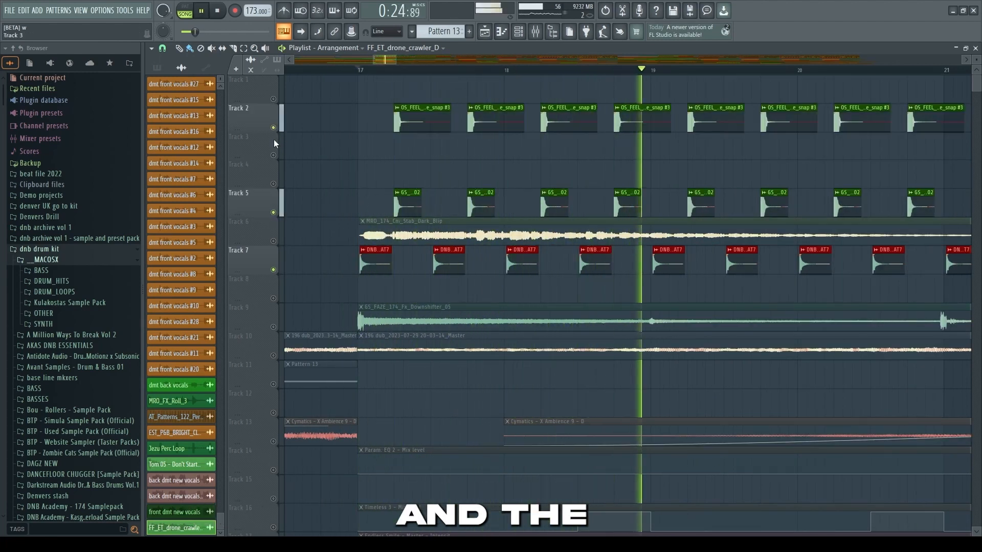
key(space)
right_click(274, 155)
right_click(273, 155)
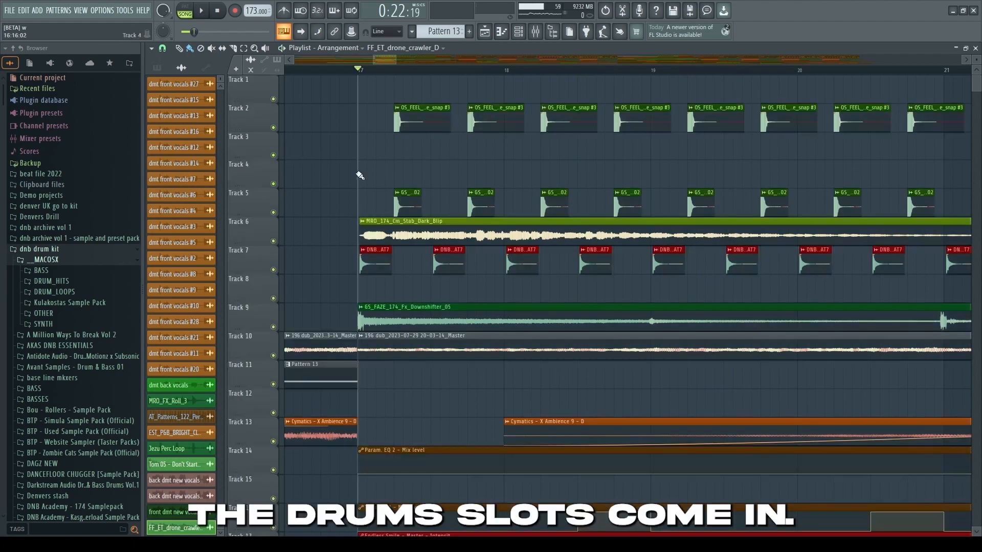
Solo tracks 29 and 30 and play their KSHMR_orchestral_drum_taiko_flam clips from bar 17, then stop and unsolo the tracks
scroll(371, 347, down, 8)
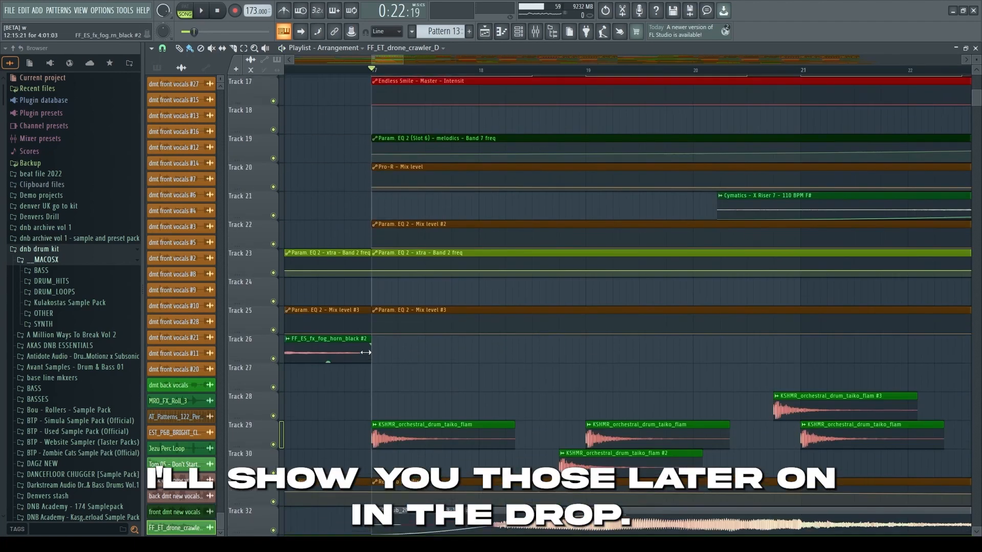
scroll(367, 352, down, 3)
key(space)
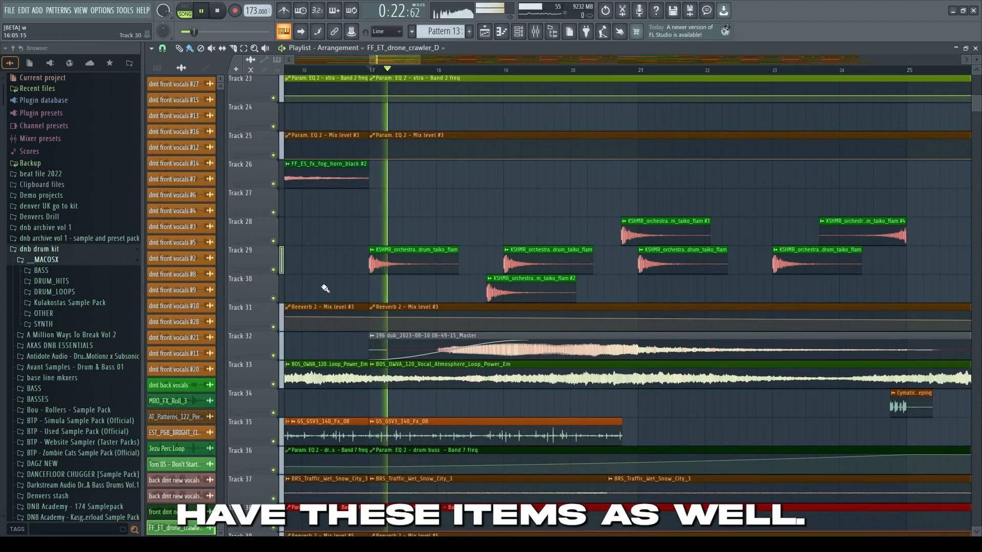
right_click(273, 270)
key(space)
key(space)
click(273, 299)
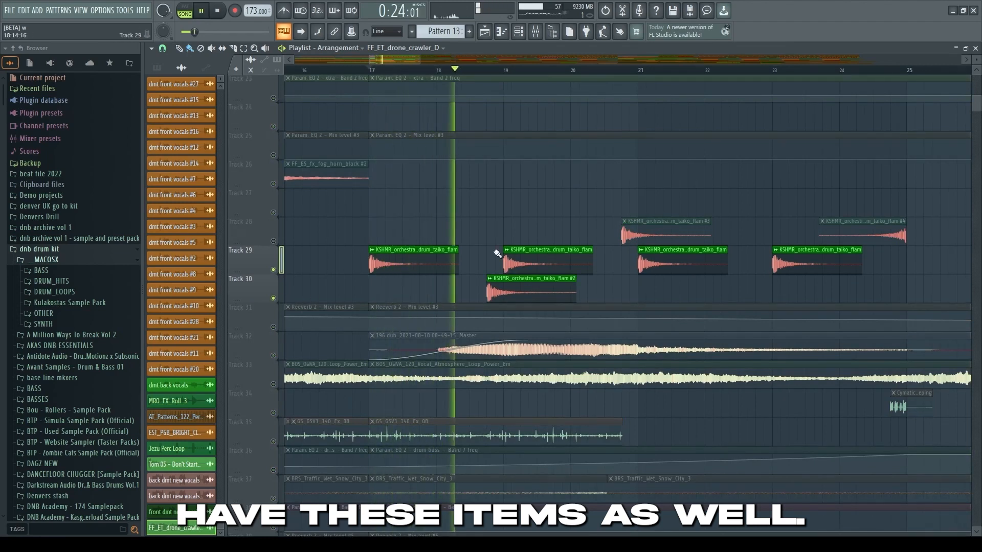
key(space)
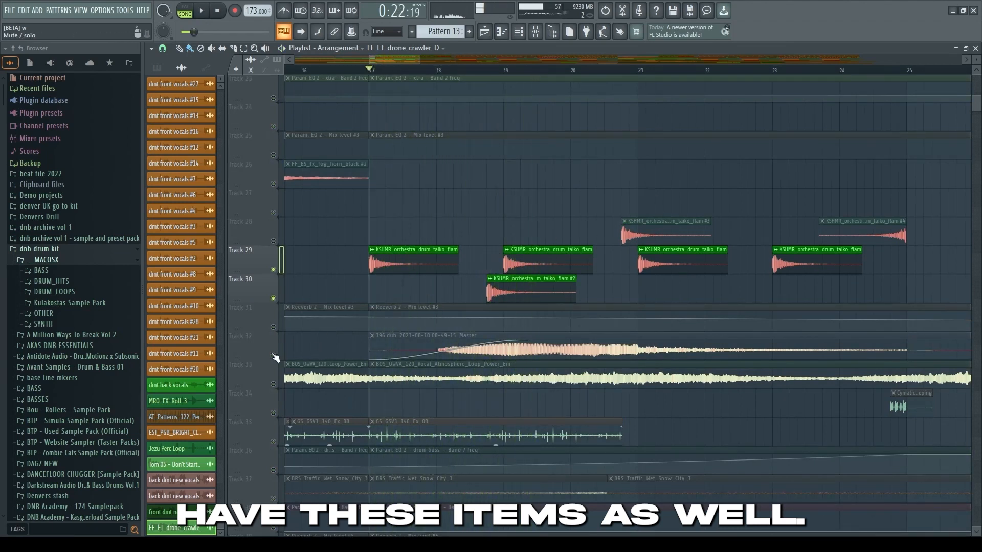
right_click(273, 356)
right_click(274, 356)
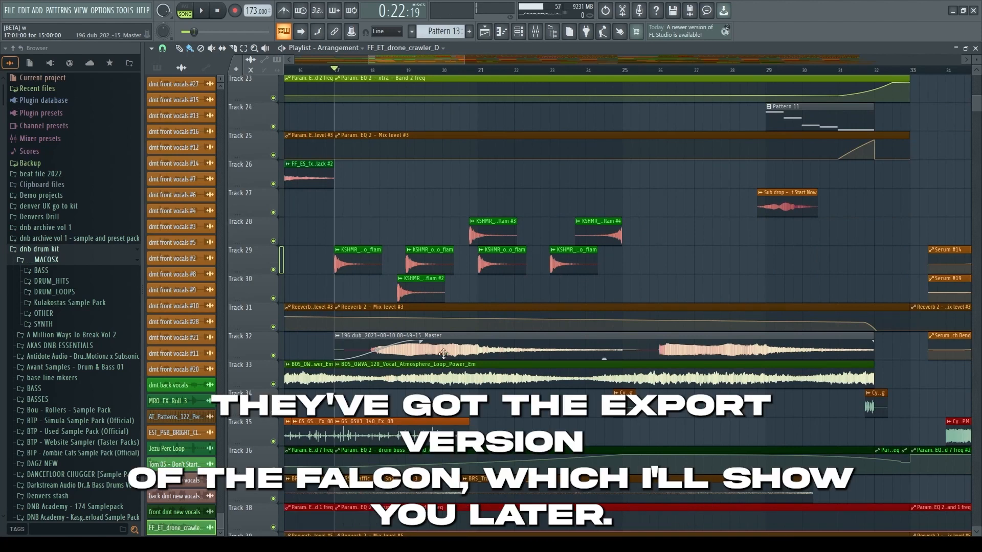
double_click(601, 351)
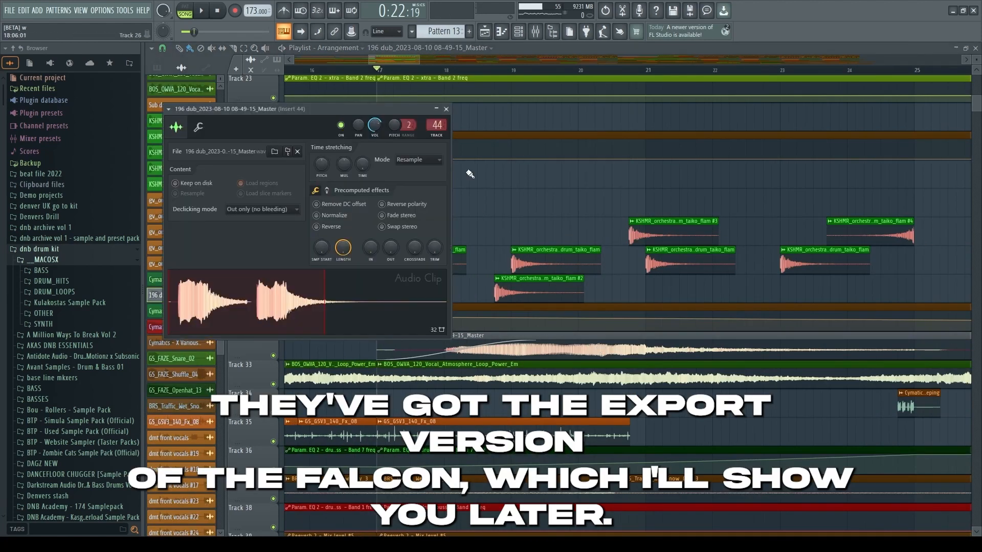
click(544, 32)
click(792, 288)
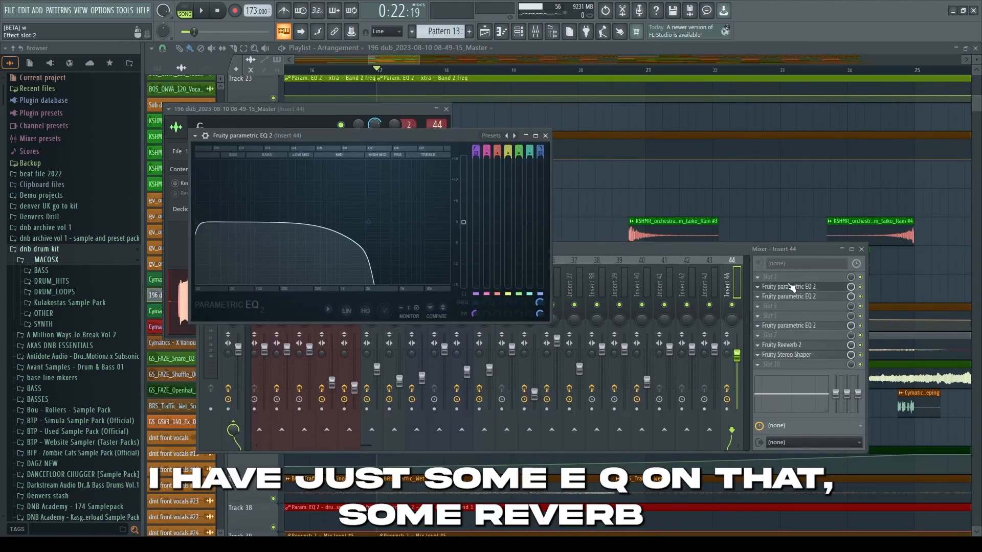
click(790, 297)
click(793, 327)
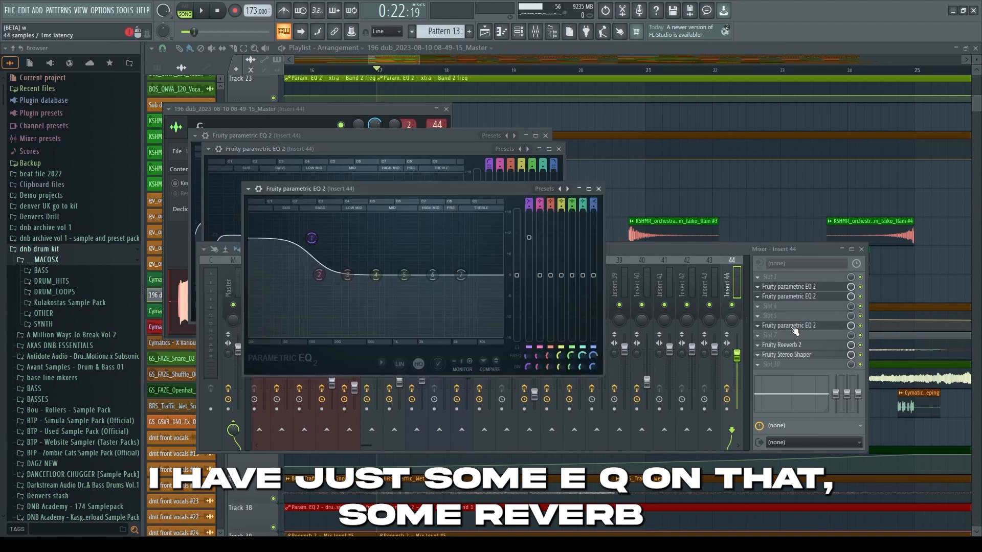
Inspect the Fruity Reeverb 2 and Fruity Stereo Shaper effects on Insert 44, then close the mixer and plugin windows
click(795, 347)
click(795, 347)
click(794, 347)
click(795, 347)
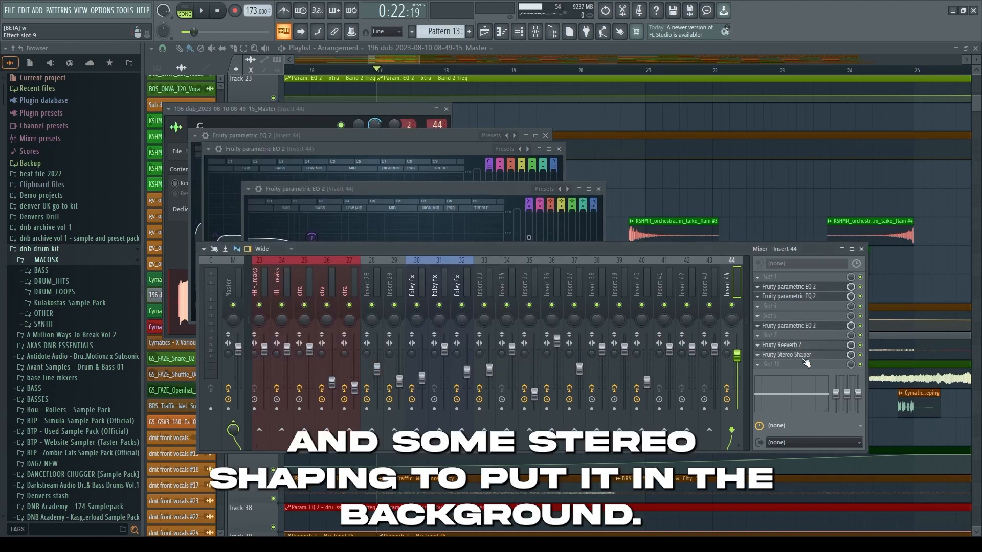
click(803, 357)
click(803, 358)
right_click(732, 198)
Play the build-up from bar 17 and examine the atmosphere, foley and vocal clips on tracks 32 to 43
scroll(425, 393, down, 2)
key(space)
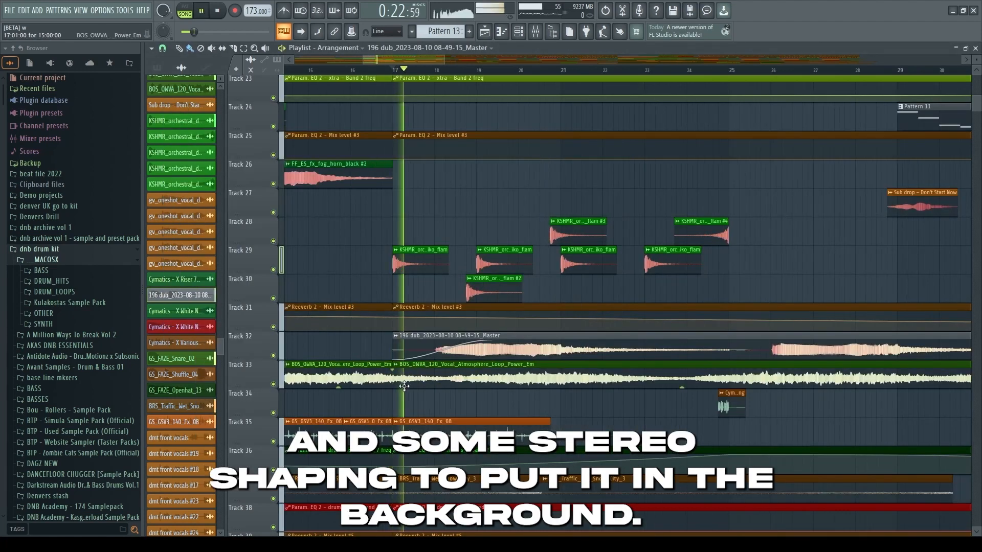
scroll(408, 384, down, 2)
scroll(400, 385, down, 5)
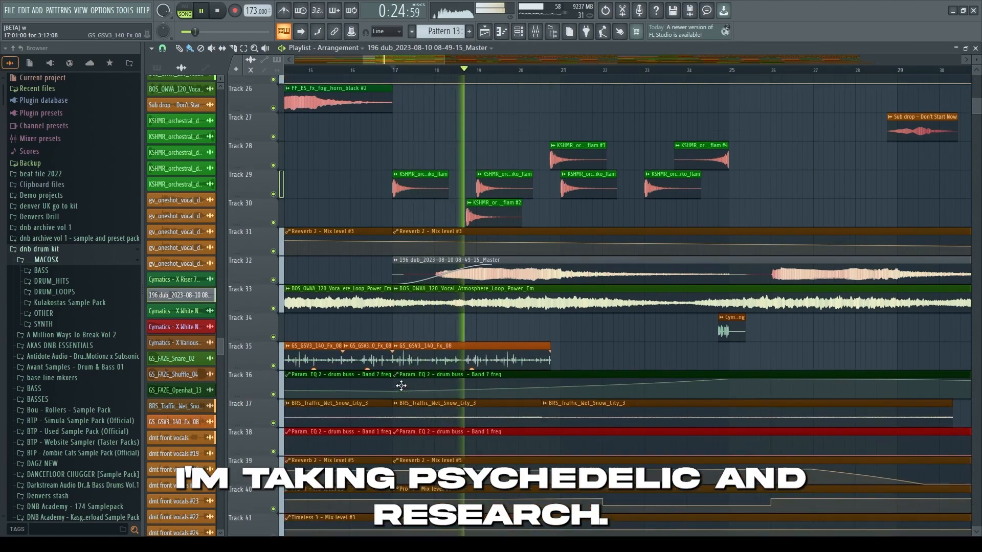
scroll(374, 453, up, 3)
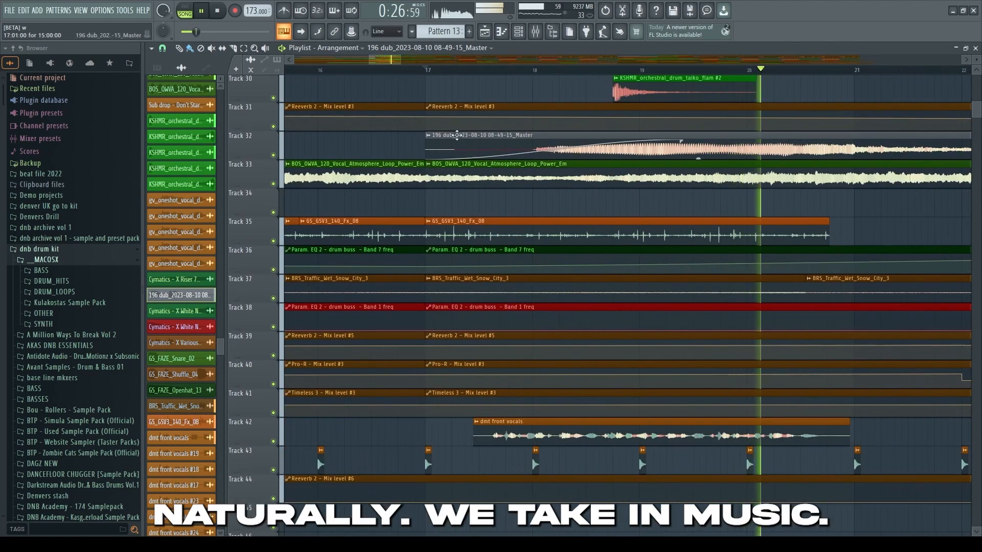
scroll(611, 459, down, 2)
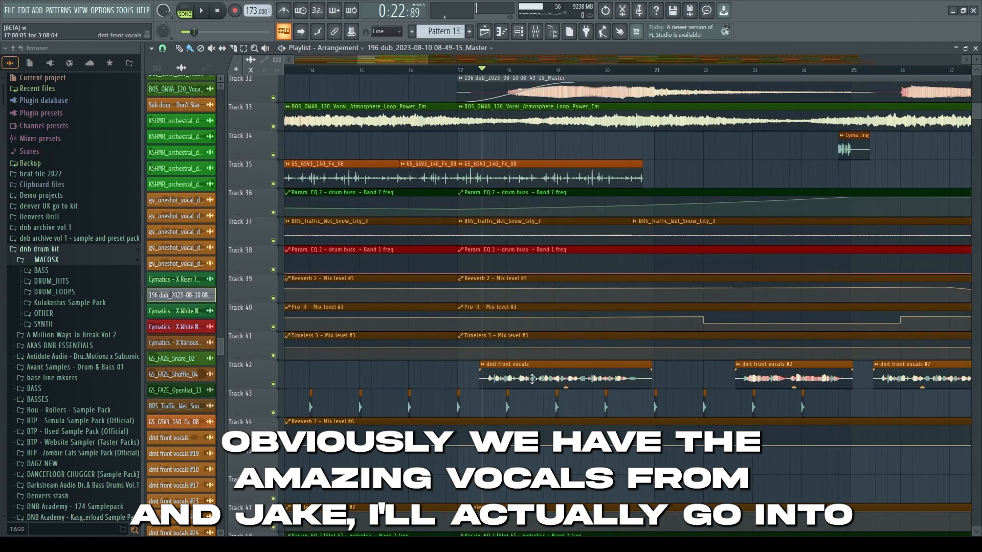
Examine the dmt front vocals clips on track 42, then play on and review the automation clips on tracks 17 to 41
scroll(383, 418, down, 4)
scroll(545, 431, up, 2)
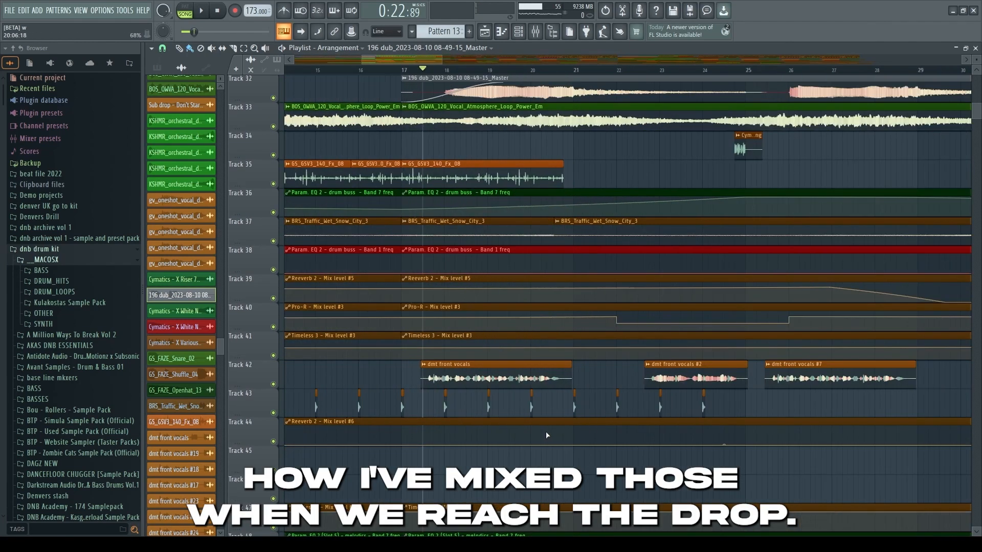
scroll(692, 370, up, 4)
key(space)
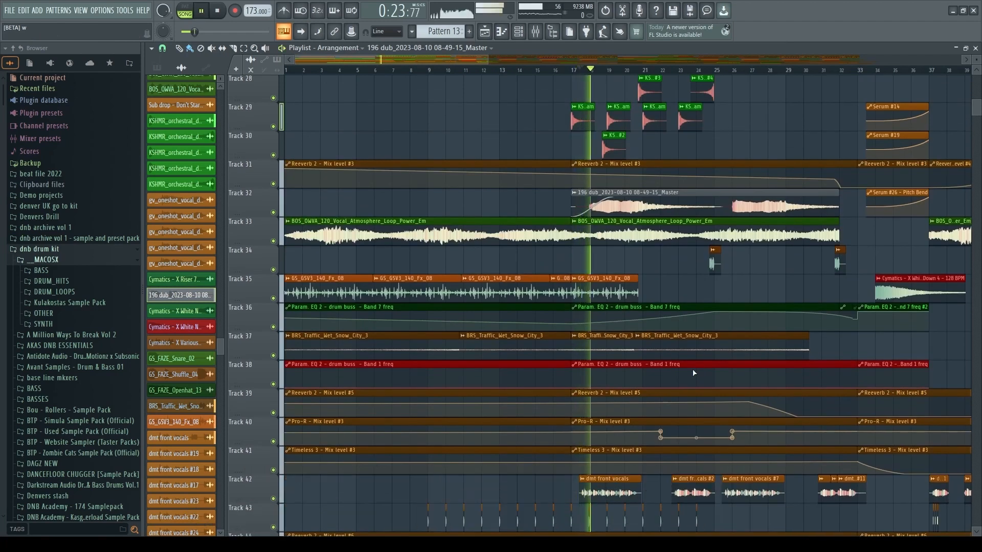
scroll(693, 369, up, 3)
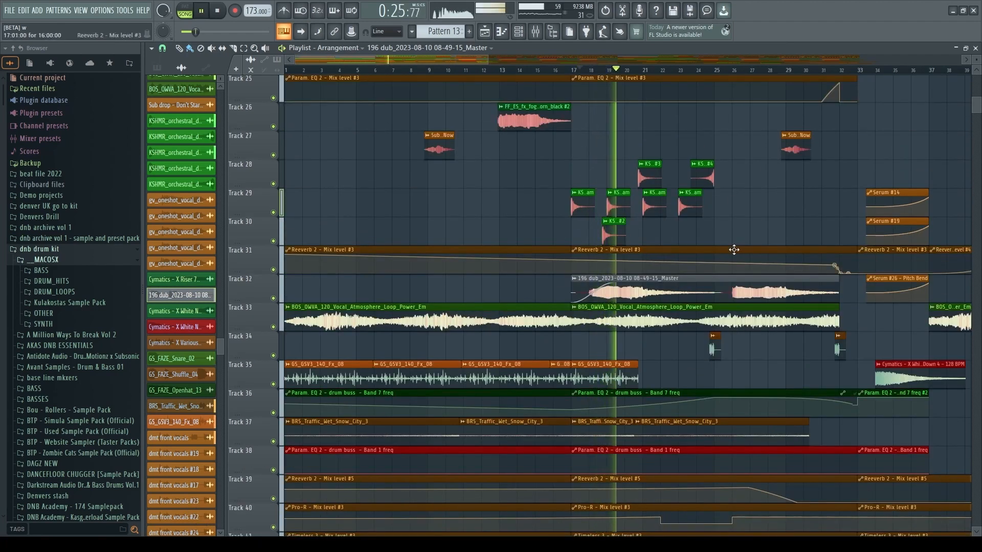
scroll(733, 250, up, 9)
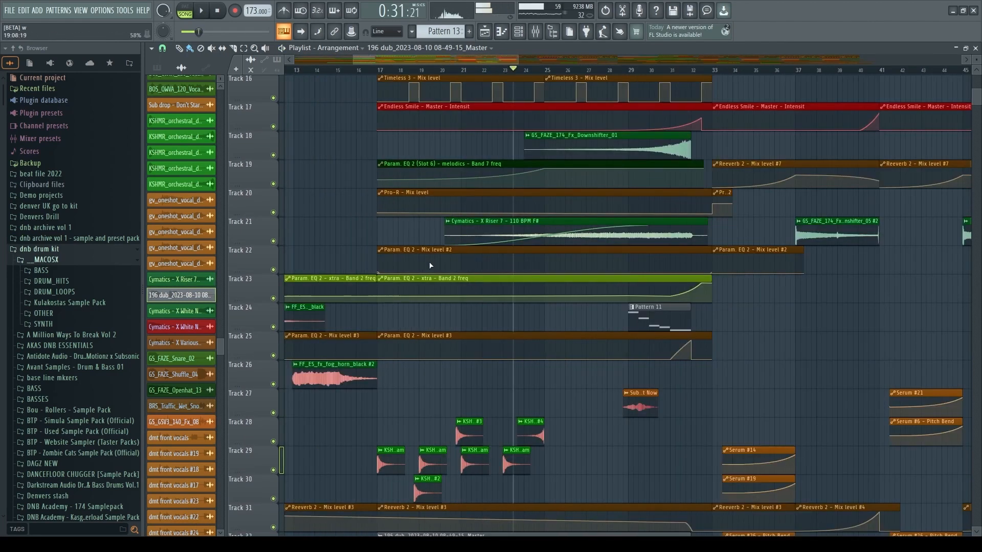
Resume playback from bar 23 and examine the drum, riser and ambience clips on tracks 1 to 13 around bar 25
scroll(430, 265, up, 12)
scroll(429, 311, up, 3)
scroll(582, 311, up, 2)
key(space)
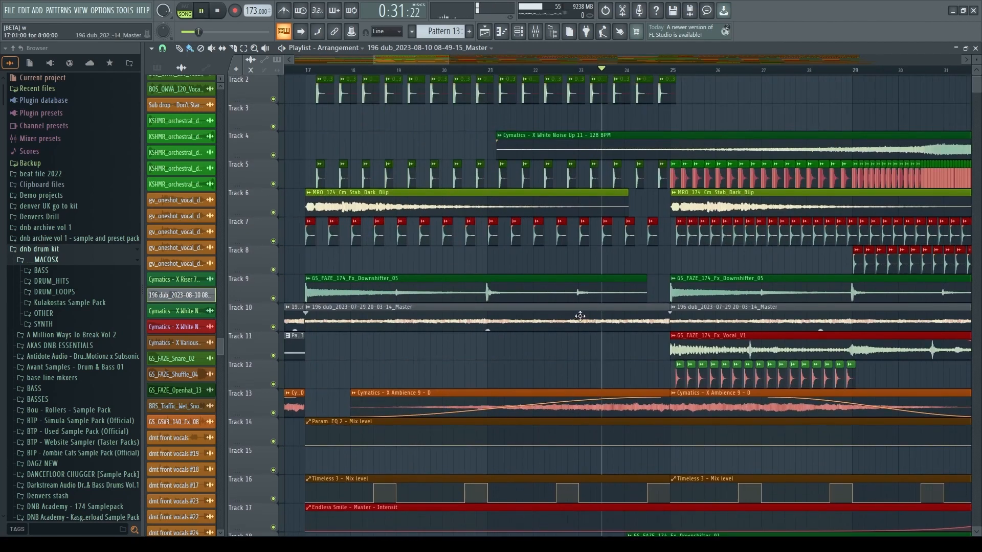
scroll(580, 316, up, 1)
scroll(608, 307, down, 2)
scroll(634, 294, up, 6)
scroll(651, 284, down, 2)
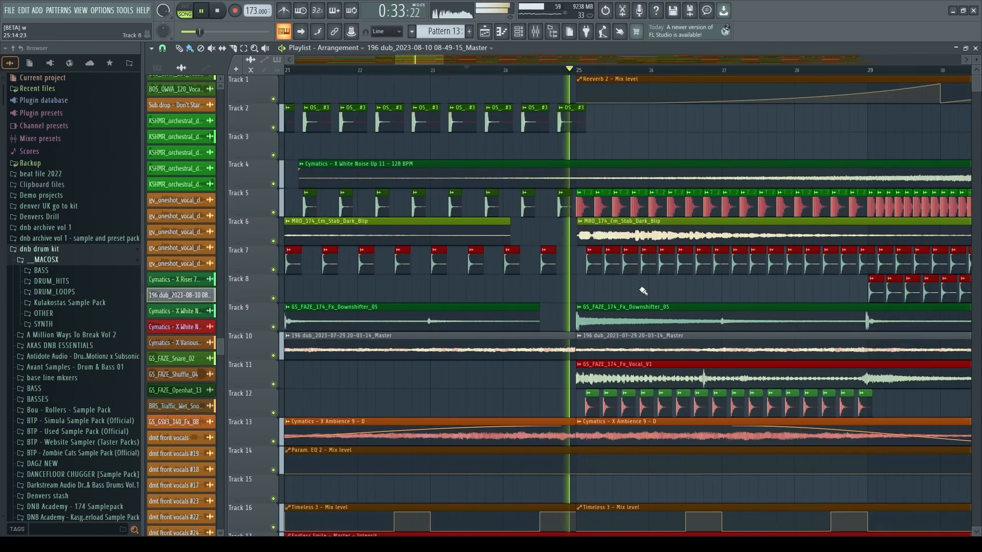
scroll(492, 261, up, 3)
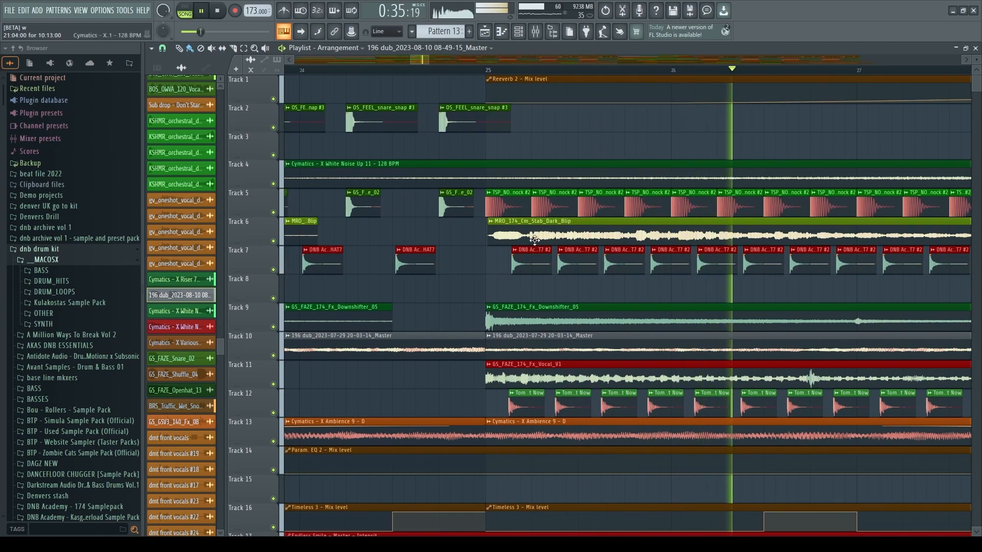
Play on past bar 29 while reviewing the automation tracks, select the Pattern 11 clip on track 24 and stop playback
scroll(568, 358, down, 8)
scroll(550, 350, down, 6)
scroll(550, 350, down, 9)
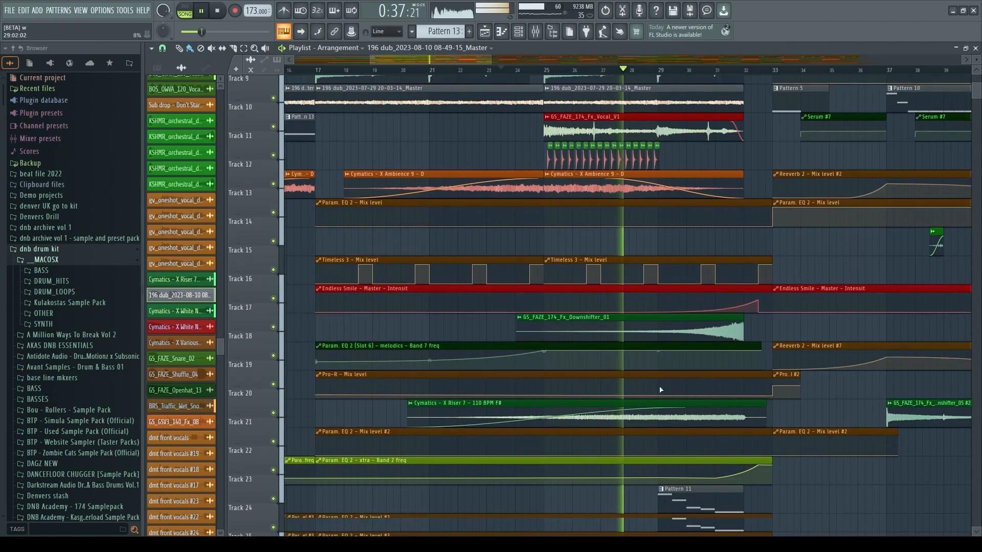
scroll(671, 349, up, 4)
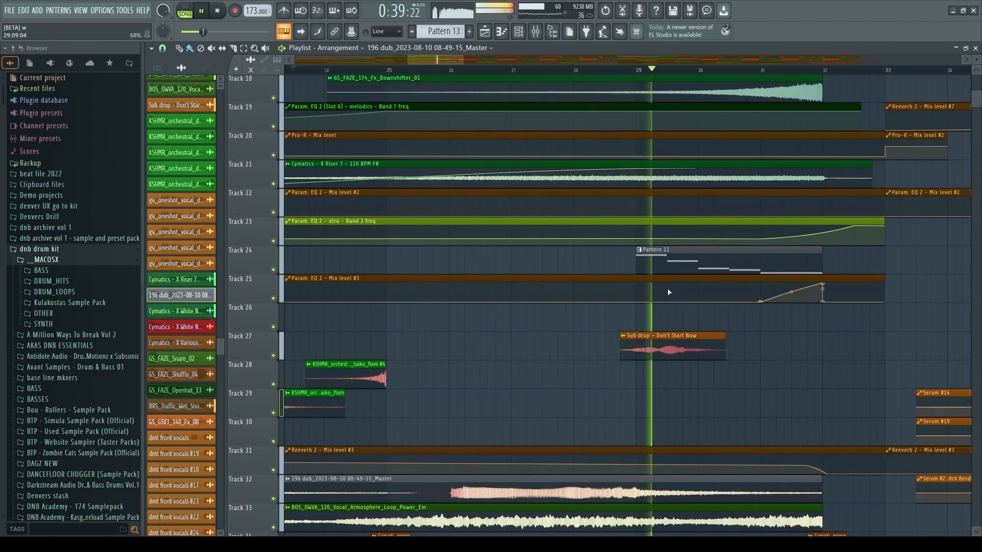
click(668, 261)
key(space)
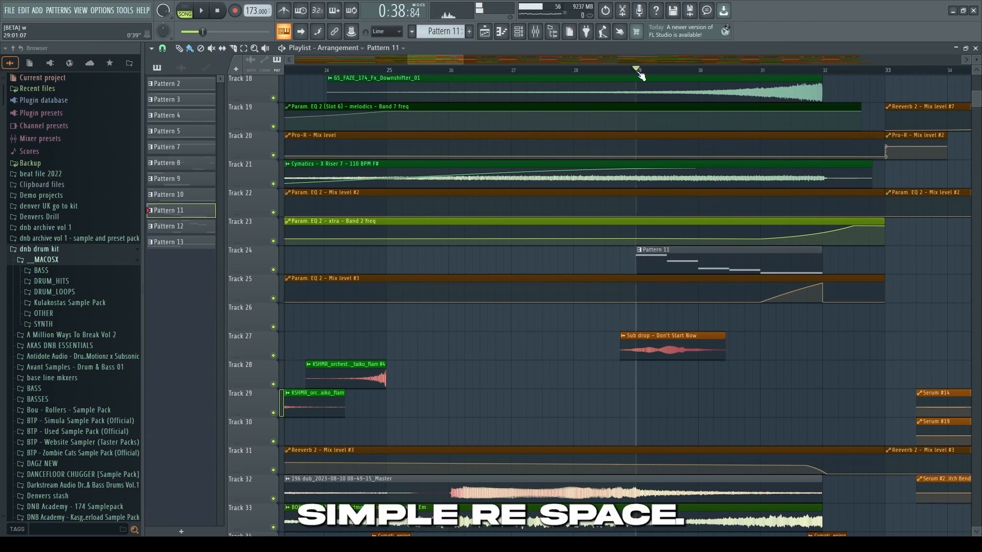
Show the Serum #25 synth used by Pattern 11 with the channel rack and mixer, and audition its sound with a C4 note
click(533, 31)
click(521, 30)
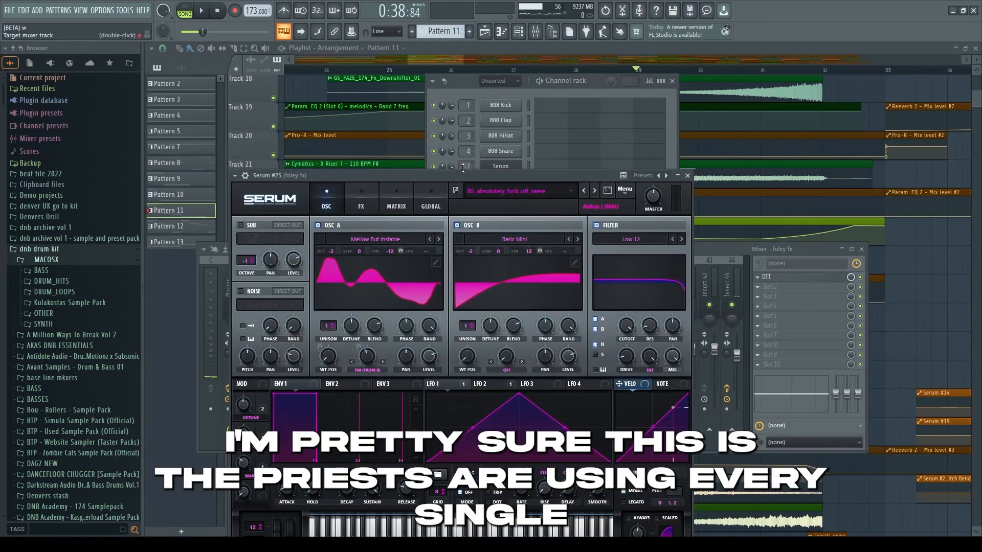
drag(463, 177, 515, 177)
key(z)
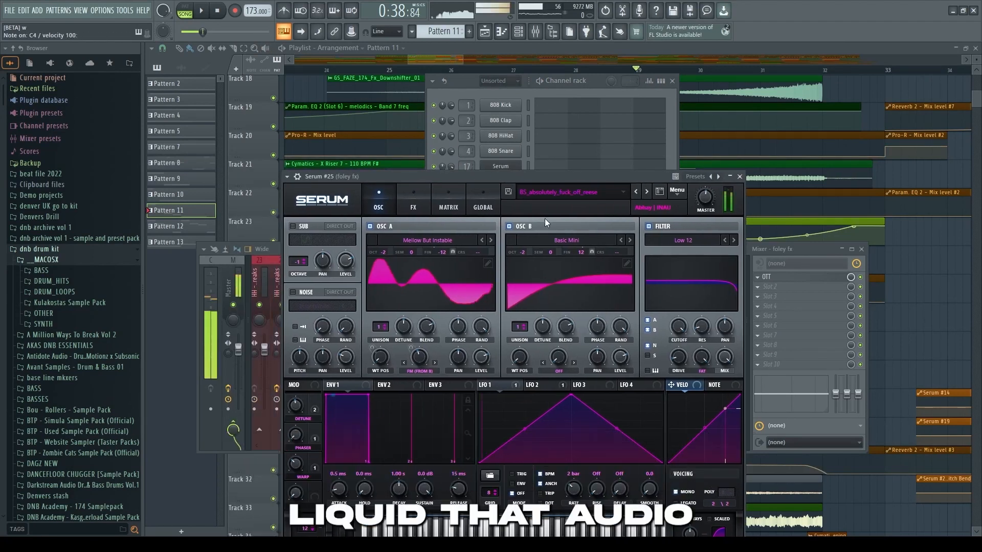
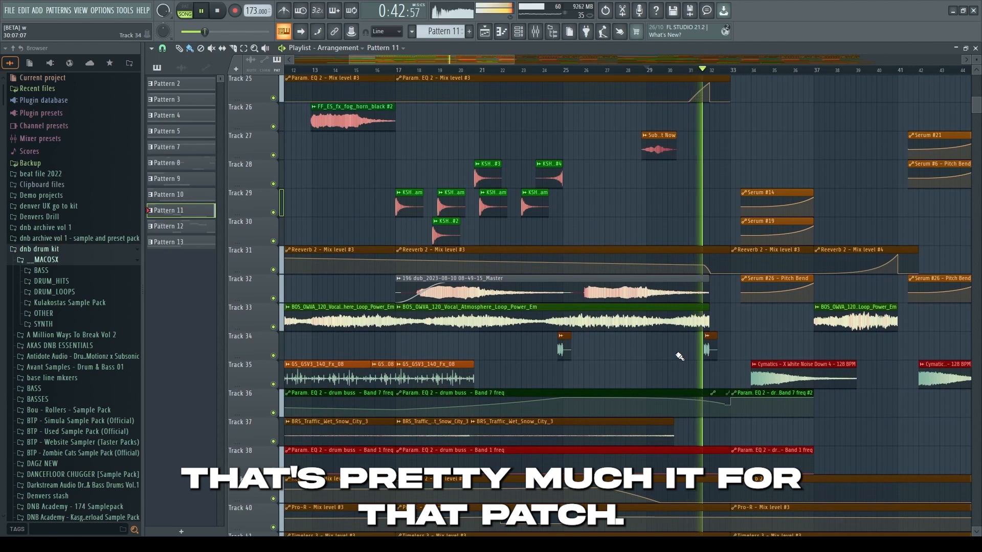
Play the end of the build-up past bar 33 and examine the automation clips on tracks 13 to 25
scroll(711, 369, up, 2)
scroll(715, 372, up, 10)
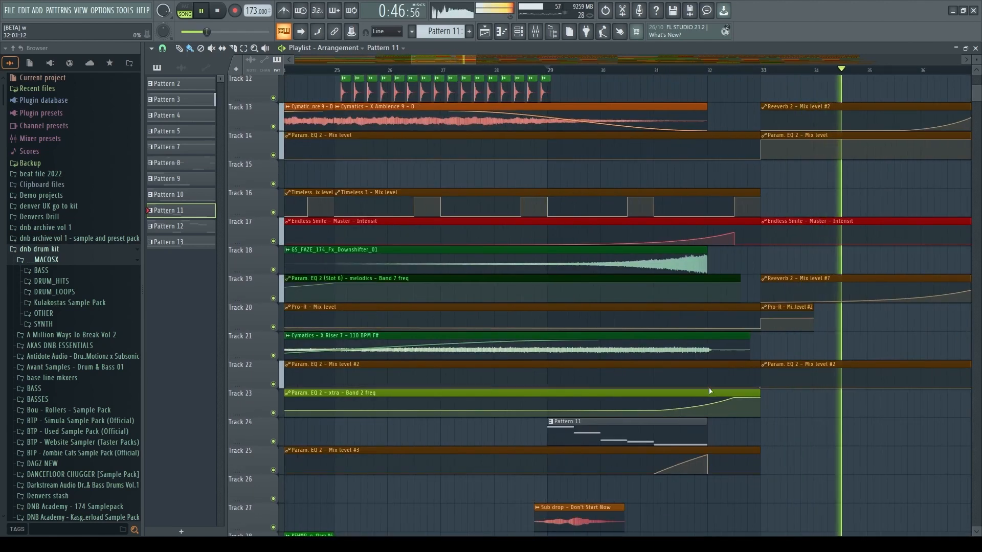
Move the song position to just before bar 33, select the Pattern 5 clip on track 10 and play the start of the drop
scroll(712, 389, down, 4)
scroll(772, 338, up, 5)
scroll(763, 332, up, 4)
key(space)
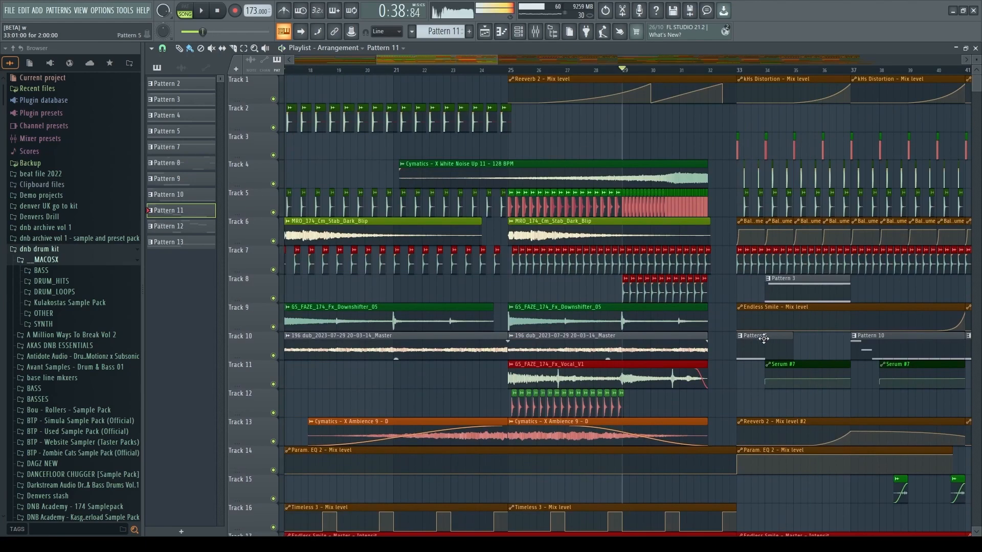
scroll(760, 317, up, 4)
click(701, 70)
scroll(769, 265, up, 3)
click(653, 339)
key(space)
Show the Serum #3 synth used by Pattern 5 through the channel rack and stop playback
key(F6)
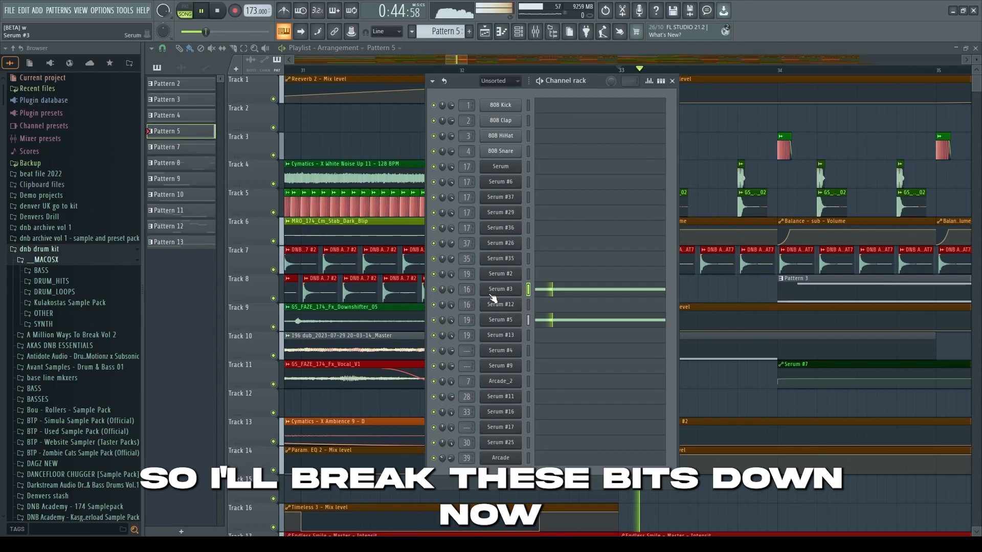
click(500, 287)
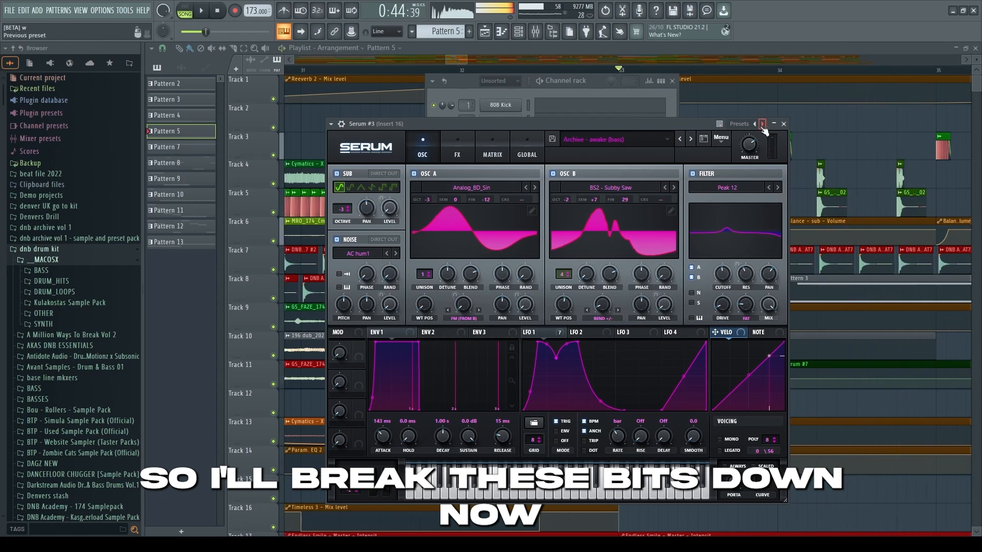
key(space)
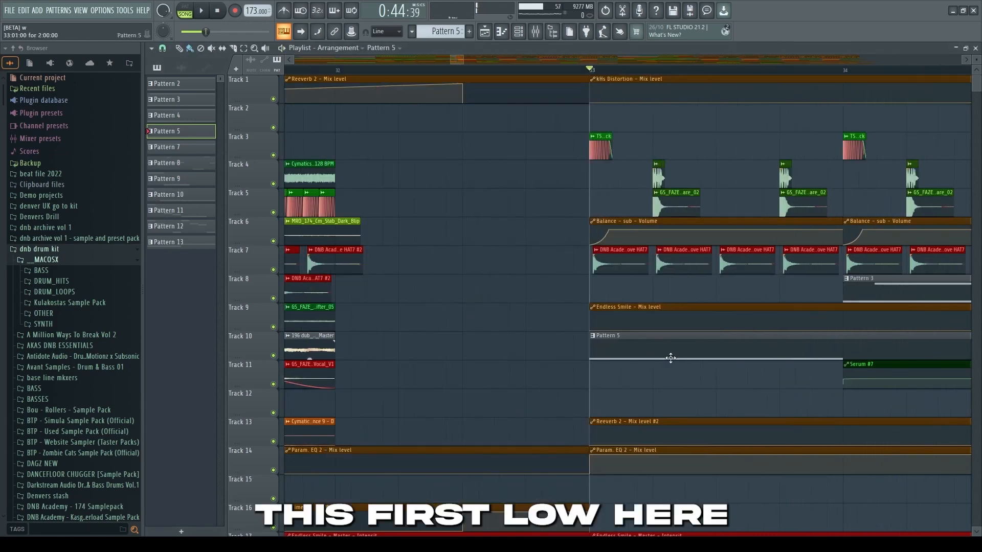
Review the playlist around bar 33, show the mixer with the Insert 16 effects, and reopen Serum #3 in front of it
scroll(493, 370, down, 2)
scroll(370, 373, up, 2)
scroll(329, 379, down, 4)
scroll(329, 379, up, 4)
click(535, 31)
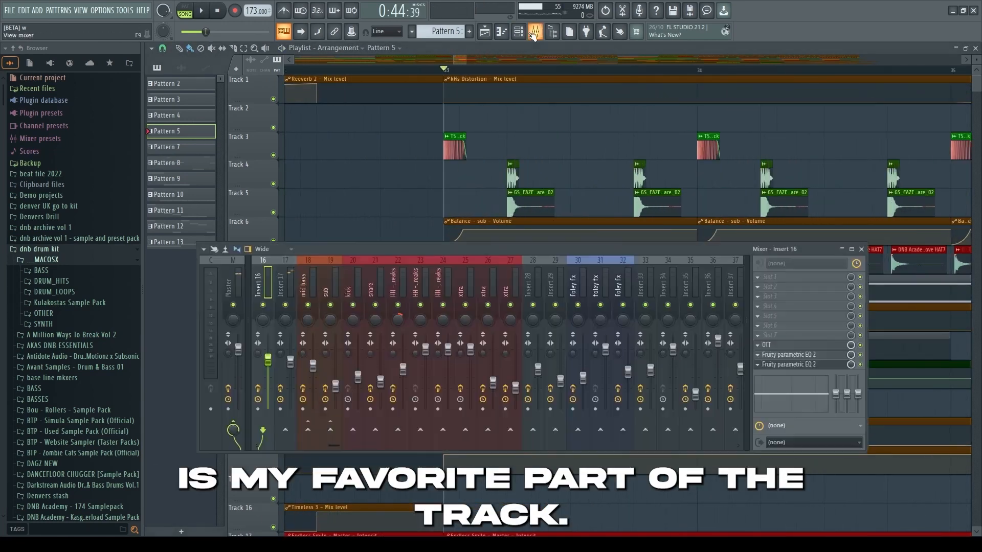
click(518, 31)
click(507, 289)
drag(530, 120, 584, 139)
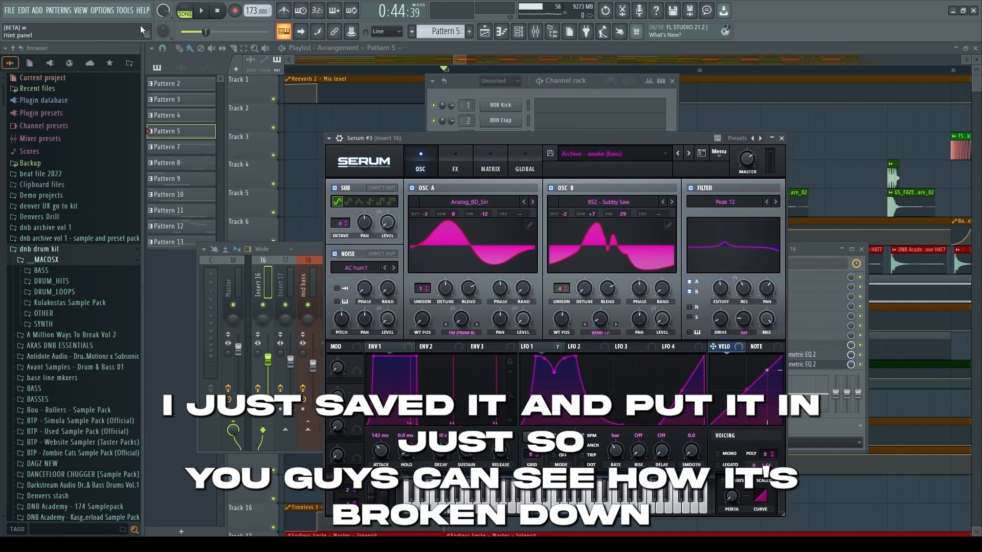
drag(454, 142, 434, 143)
Audition Serum #3 with C4 and C5 notes, comparing the sound with its Peak 12 filter off and on
key(z)
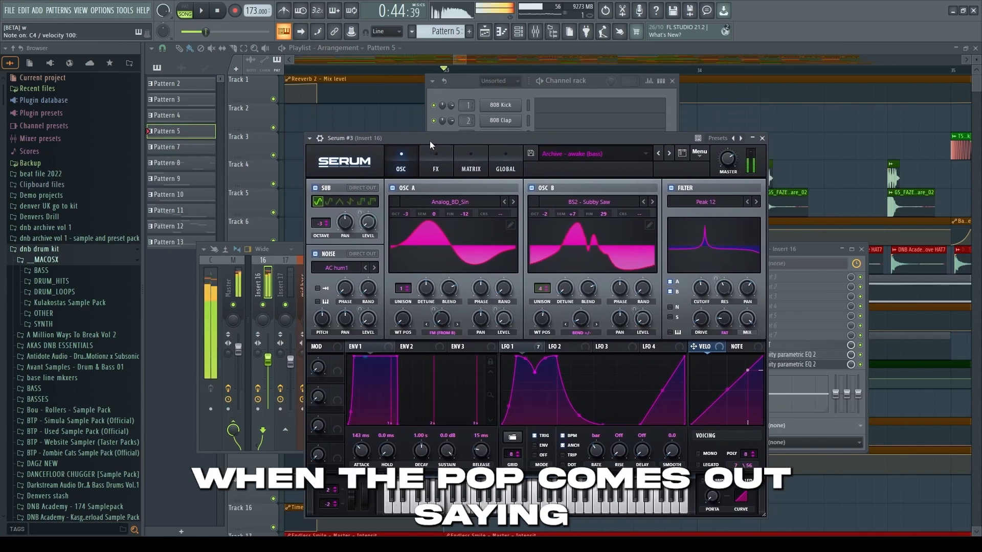
key(z)
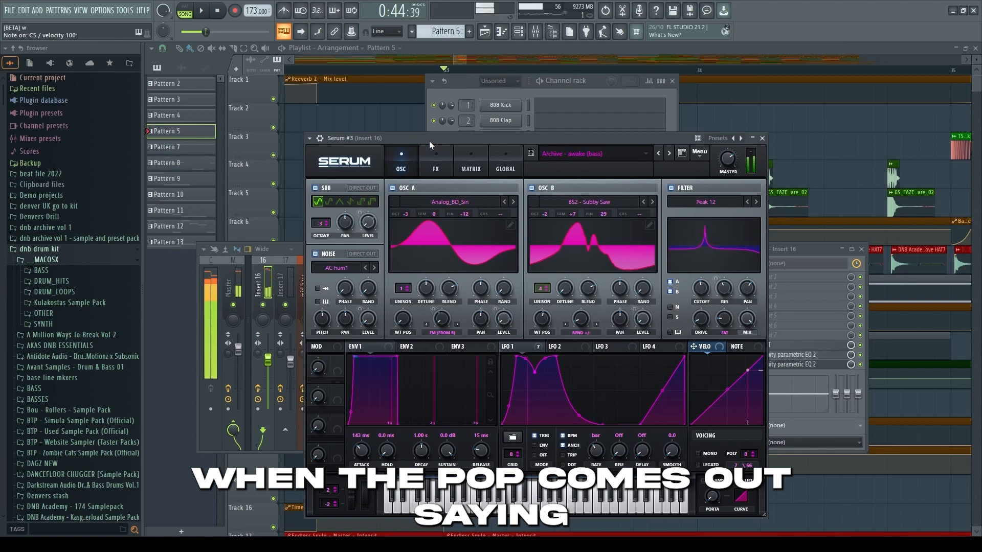
click(671, 187)
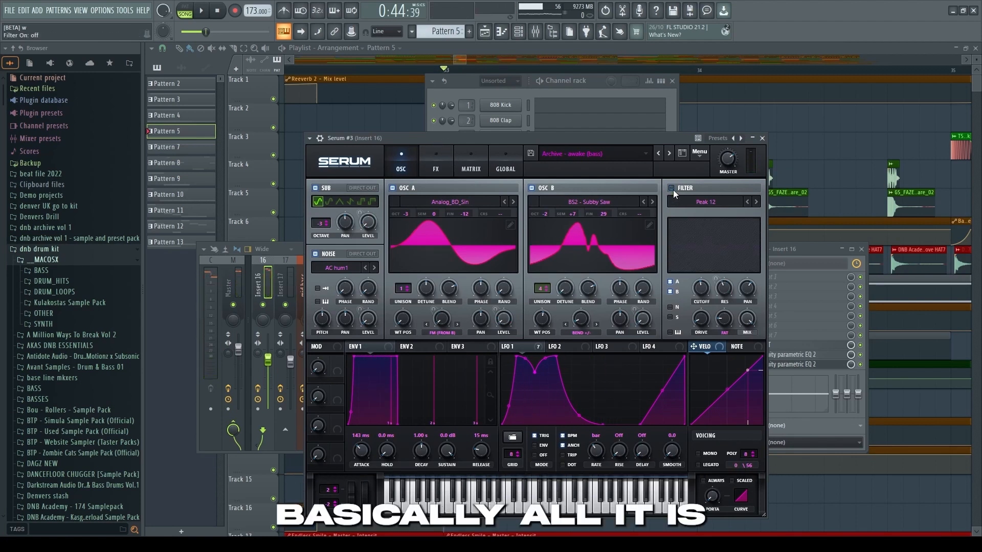
key(z)
click(673, 189)
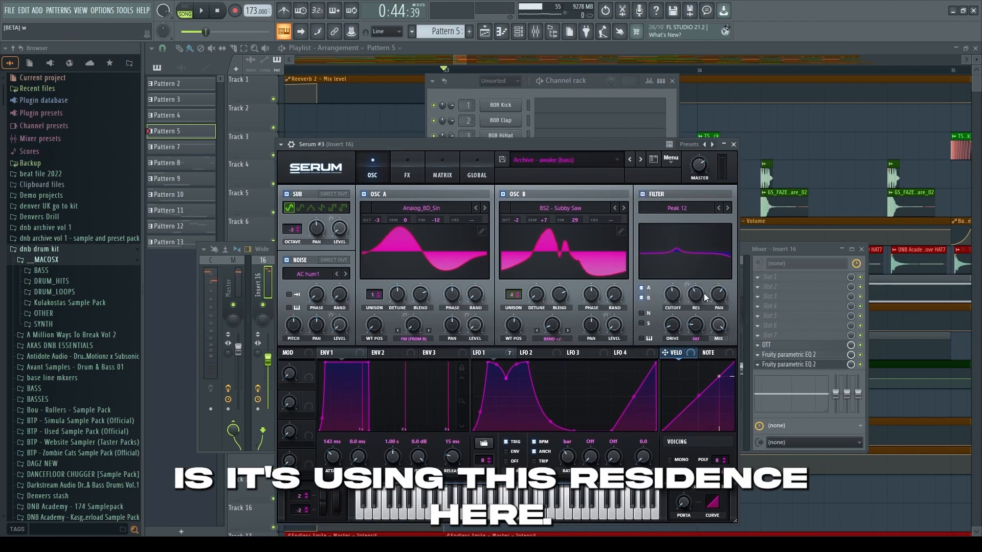
key(z)
Display the LFO 1 modulation targets in Serum #3 and examine the knobs it controls, including filter resonance
click(499, 353)
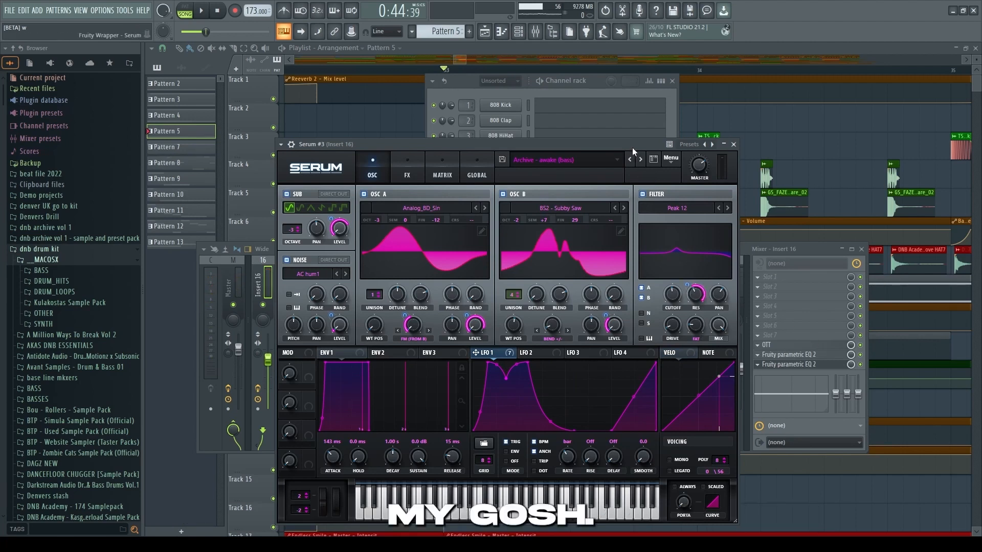
drag(631, 146, 647, 143)
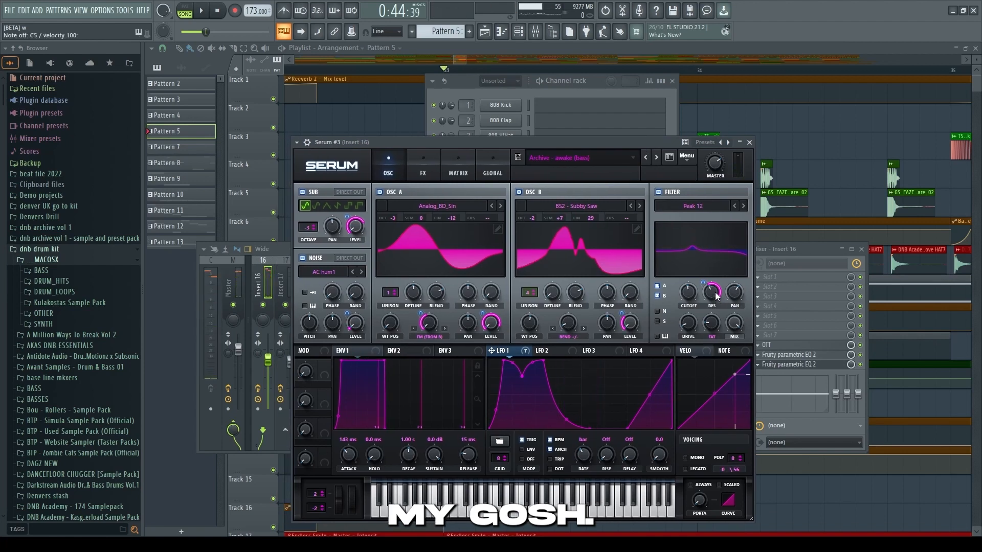
drag(528, 139, 540, 136)
Audition a C5 note, then try adjusting LFO 1's modulation of oscillator A's FM warp and undo the change
key(z)
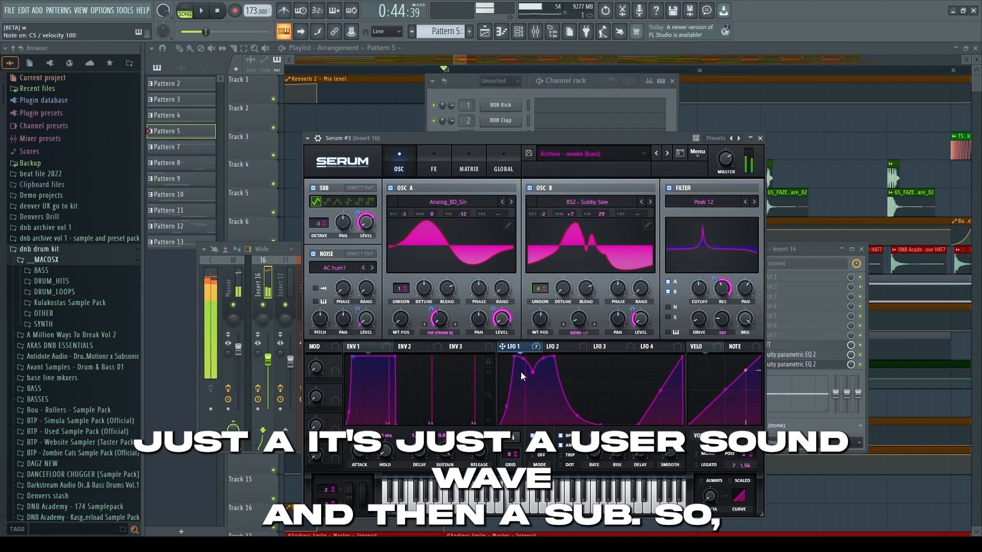
mouse_move(432, 310)
mouse_down()
mouse_move(432, 335)
mouse_move(434, 297)
mouse_up()
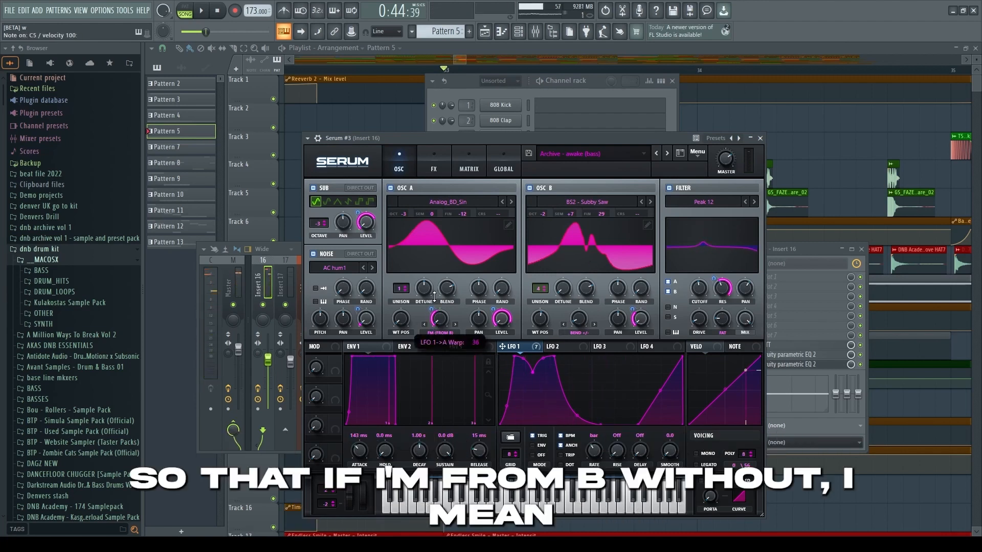
key(ctrl+z)
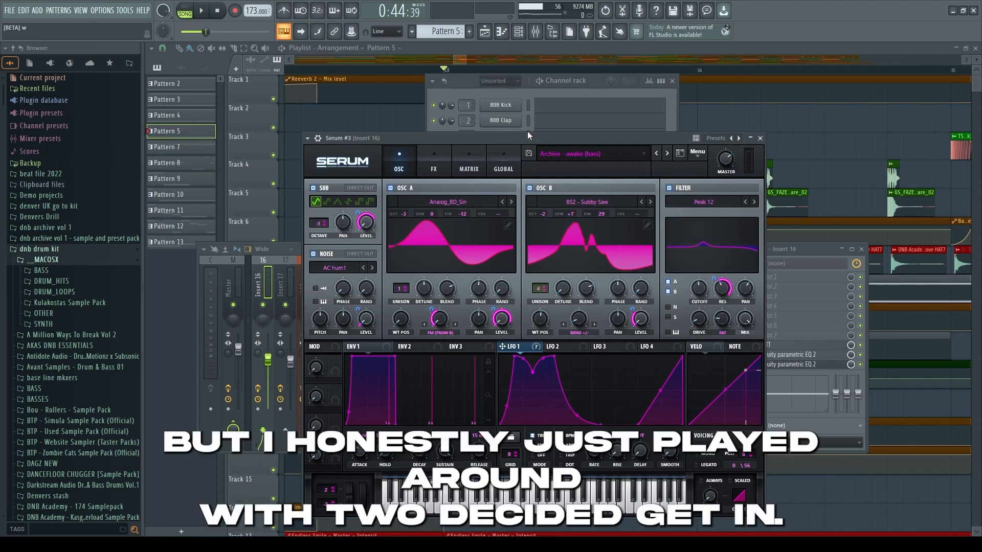
Examine oscillator B's unison and level settings and the filter's cutoff and resonance while auditioning C5 notes in Serum #3
drag(544, 291, 546, 291)
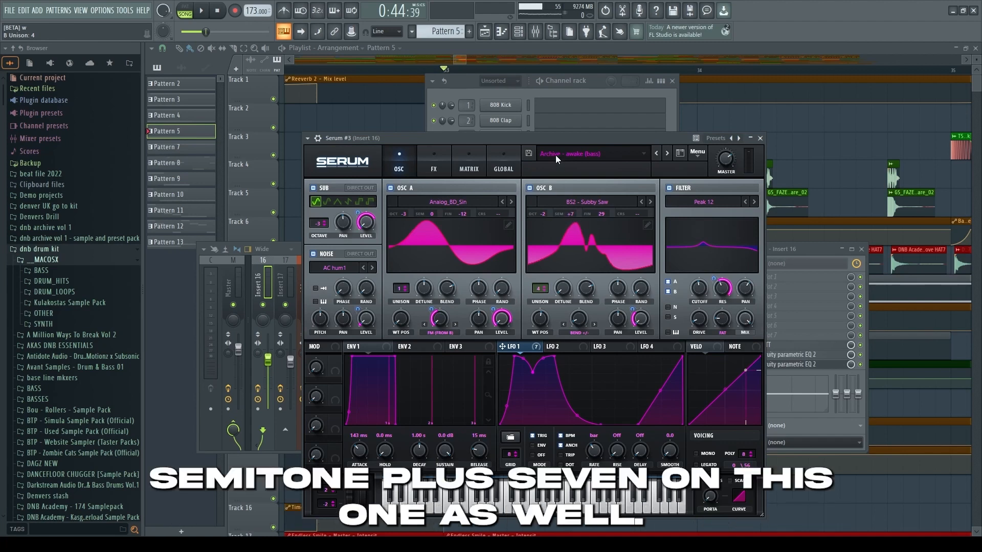
drag(564, 136, 585, 134)
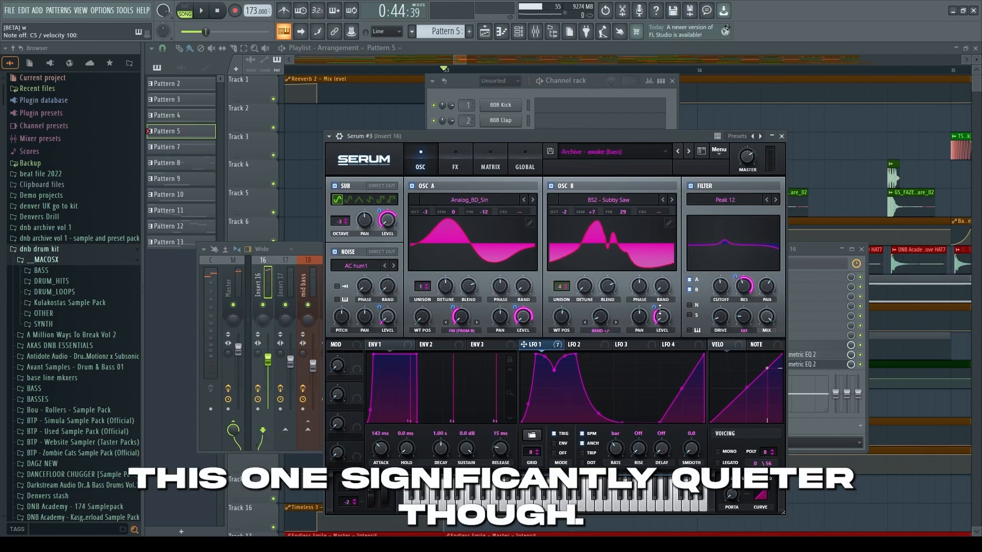
drag(611, 134, 585, 141)
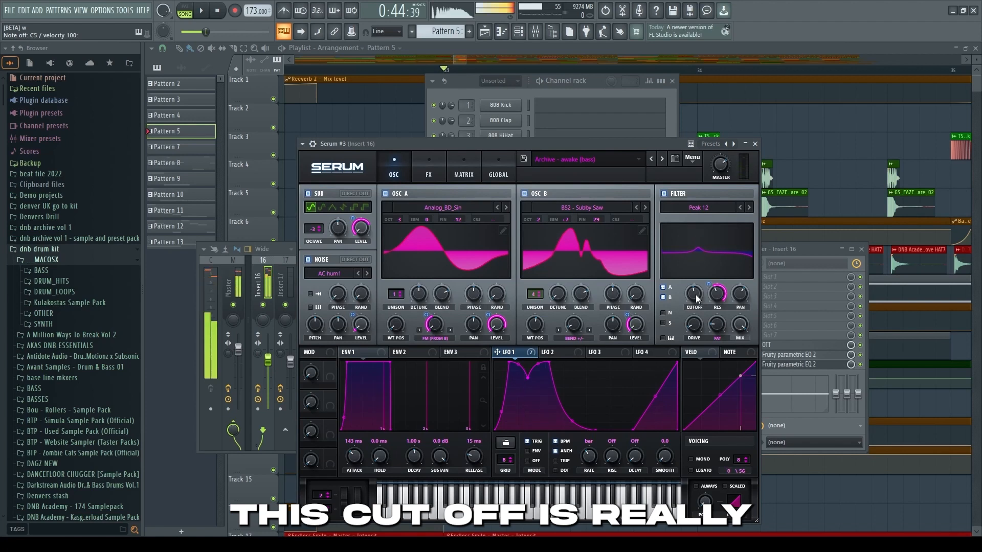
drag(652, 145, 630, 153)
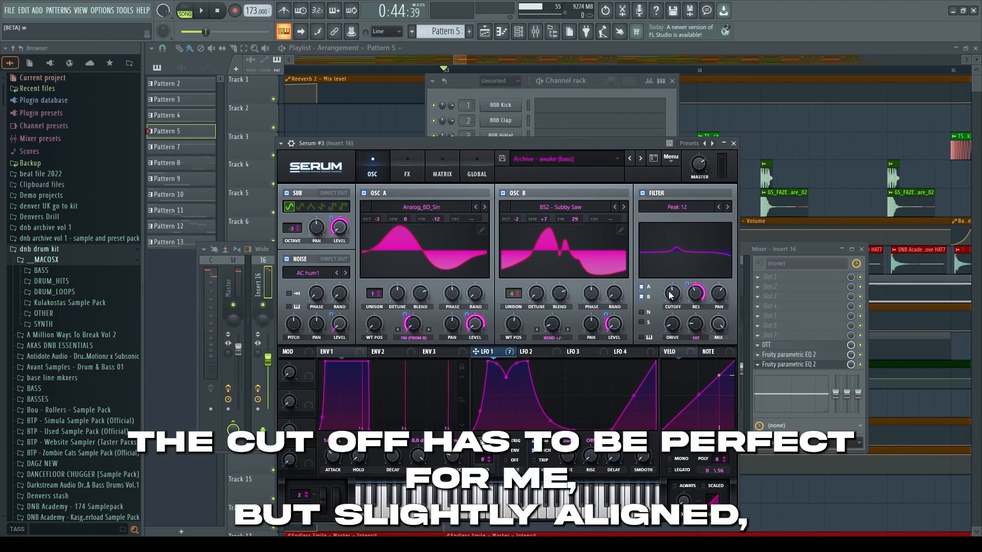
mouse_move(673, 301)
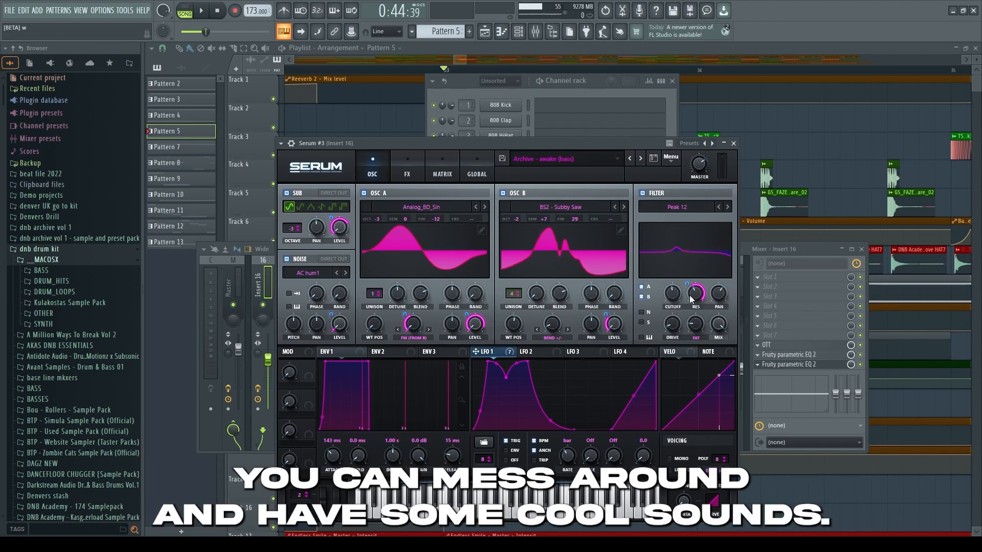
Examine Serum #3's hyper, distortion and compressor effects, audition C5 with the distortion toggled off and on, and close the synth
drag(385, 145, 467, 182)
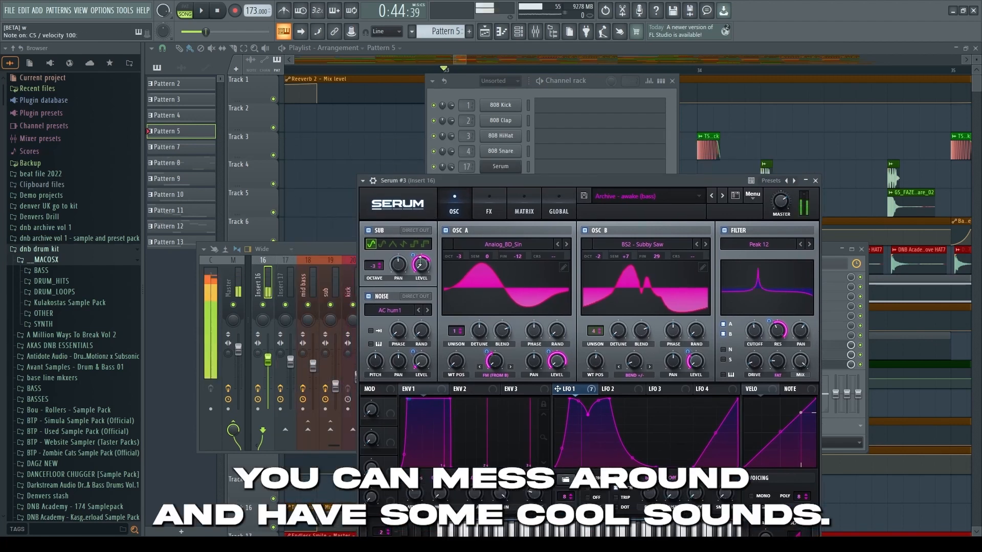
click(489, 210)
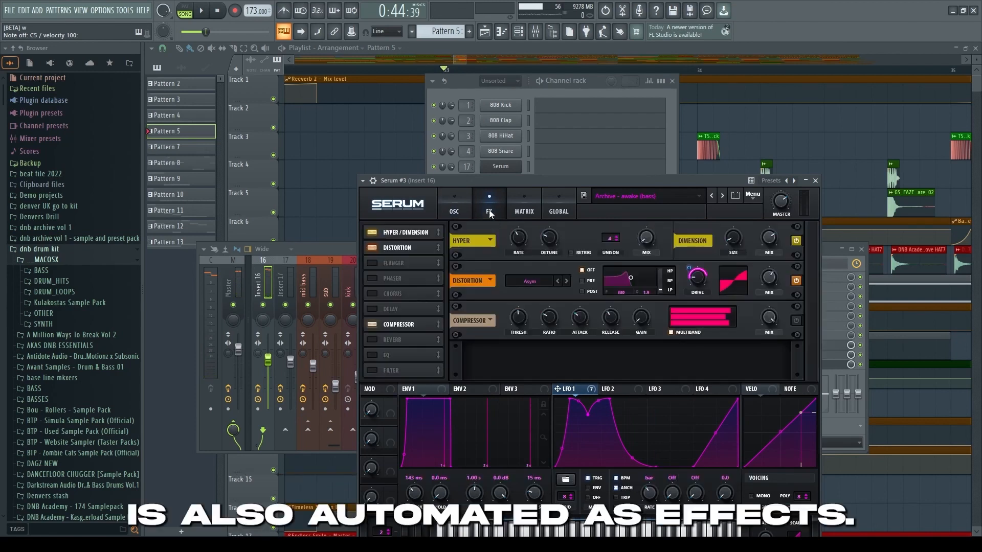
drag(586, 181, 420, 177)
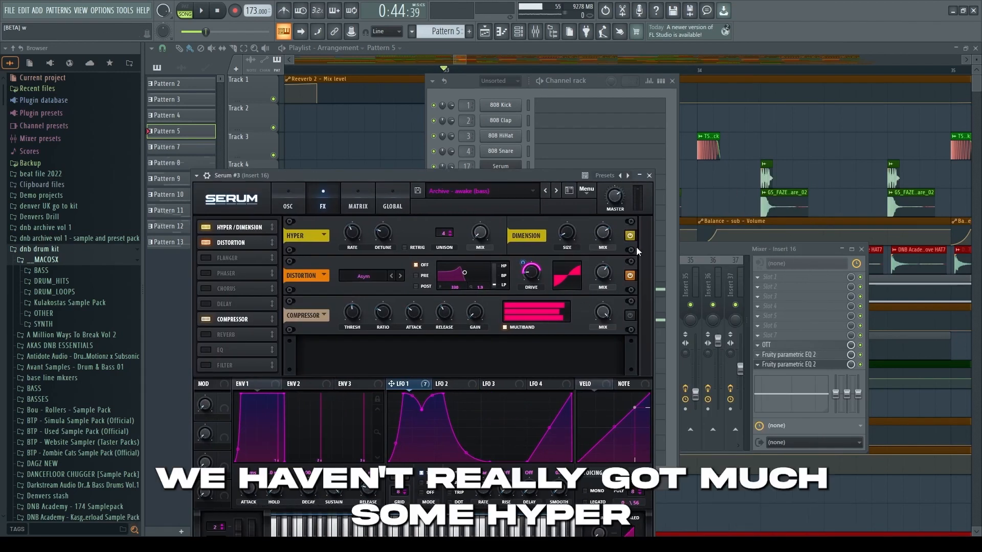
key(z)
key(z)
key(z)
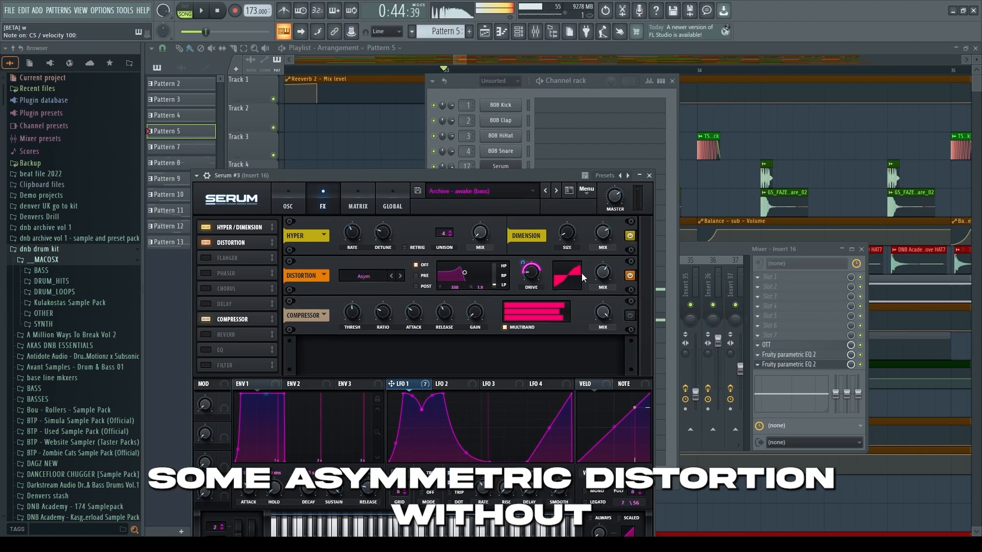
click(630, 276)
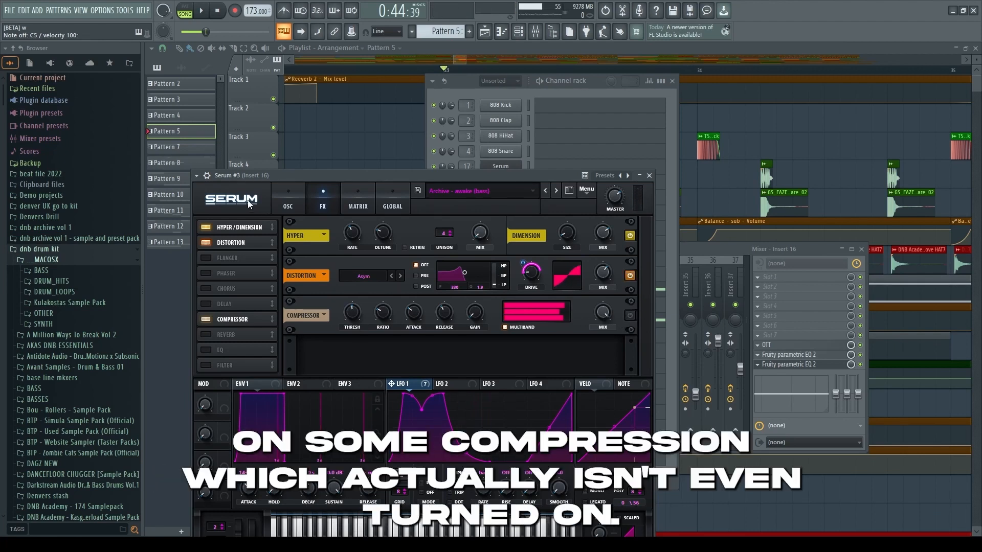
click(649, 175)
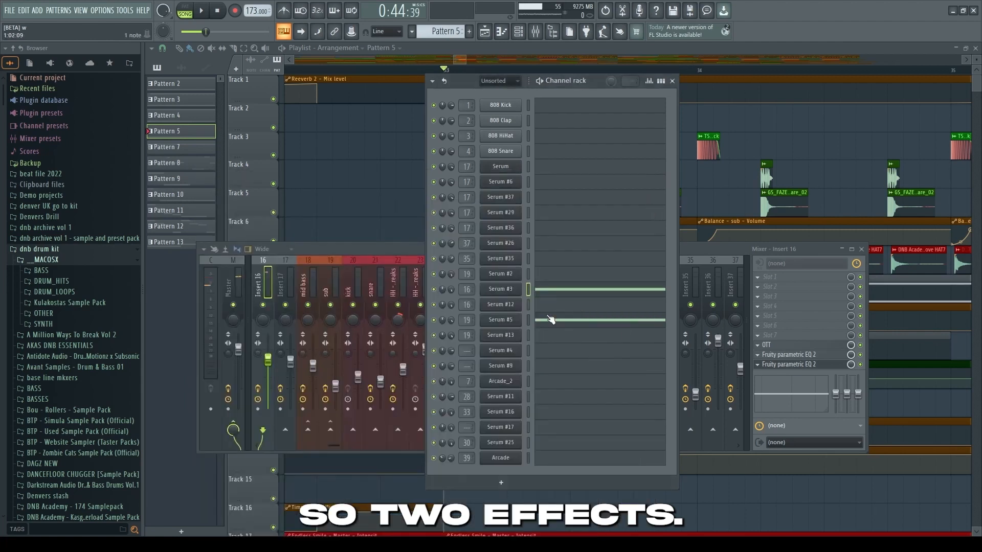
Return to the playlist and briefly play the drop from bar 33 with its drum clips in view
click(366, 184)
scroll(452, 280, down, 2)
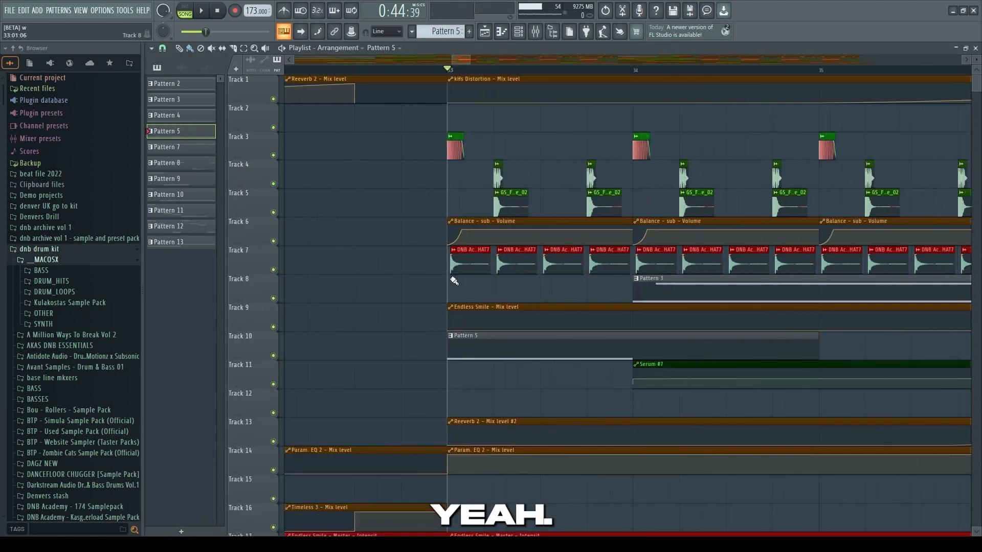
scroll(423, 265, up, 3)
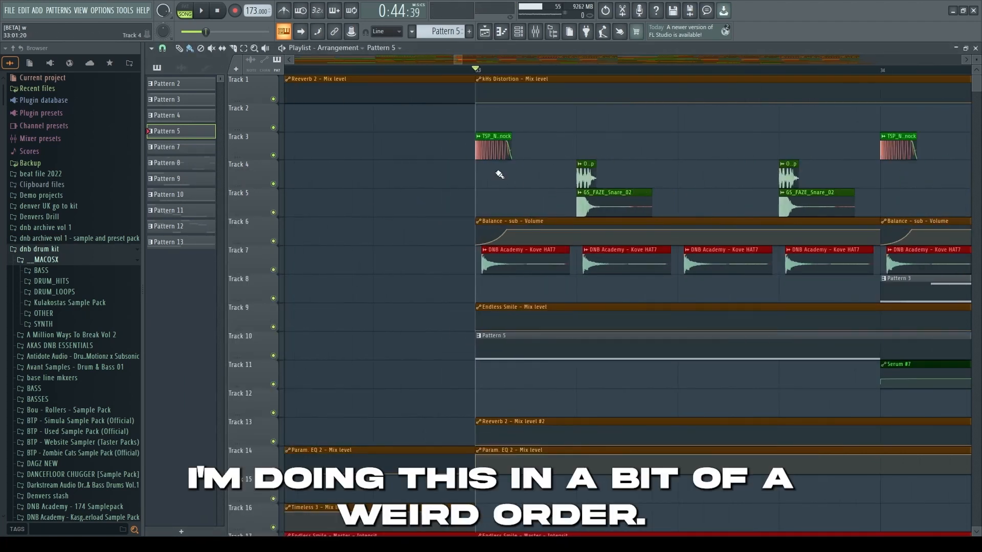
key(space)
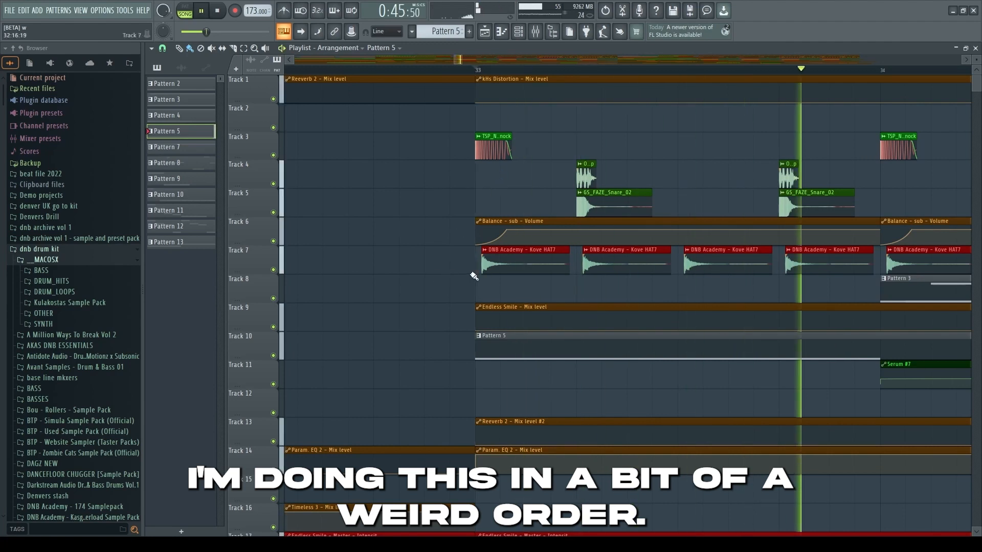
scroll(466, 270, down, 1)
key(space)
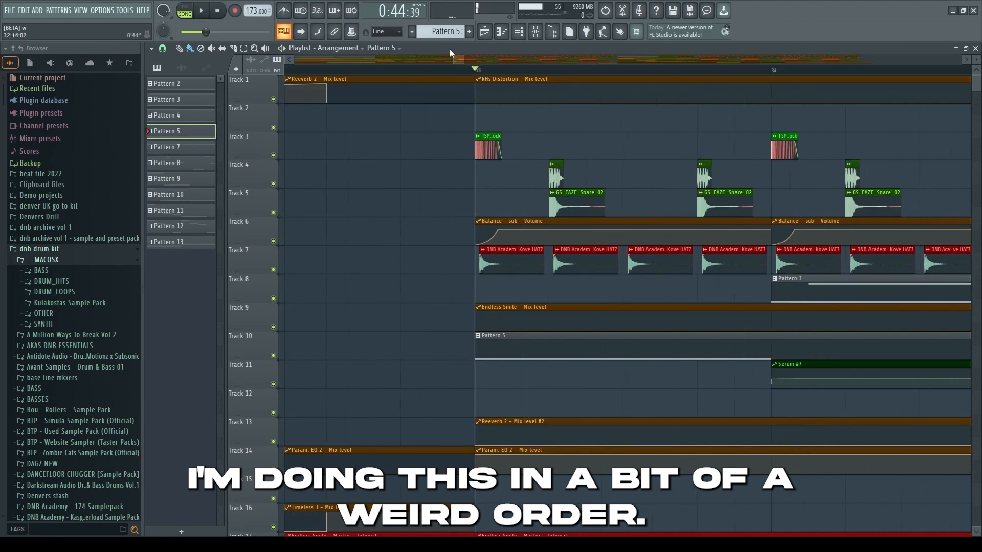
Show the sub insert's effects in the mixer and toggle the mutes of the three HH breaks inserts and the first and last xtra inserts
click(545, 33)
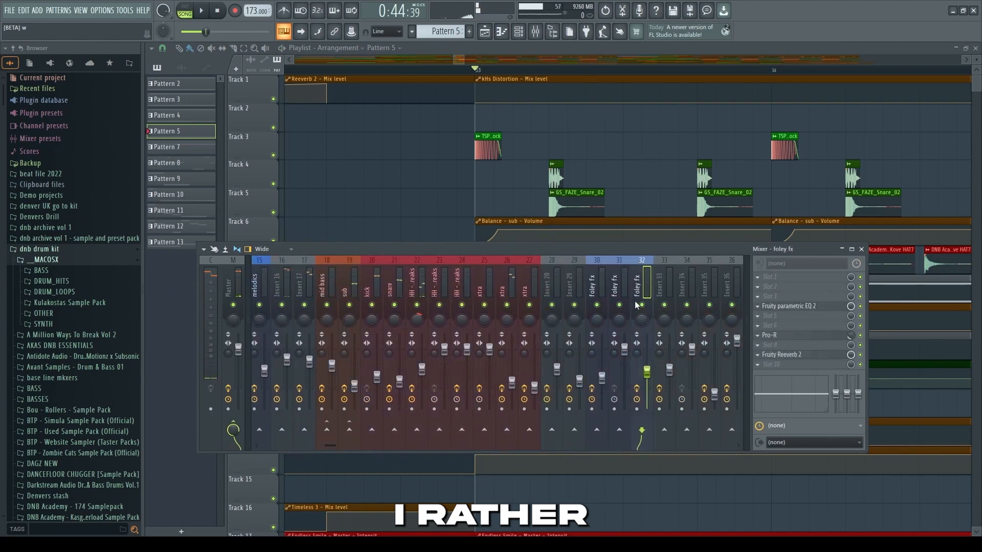
click(345, 288)
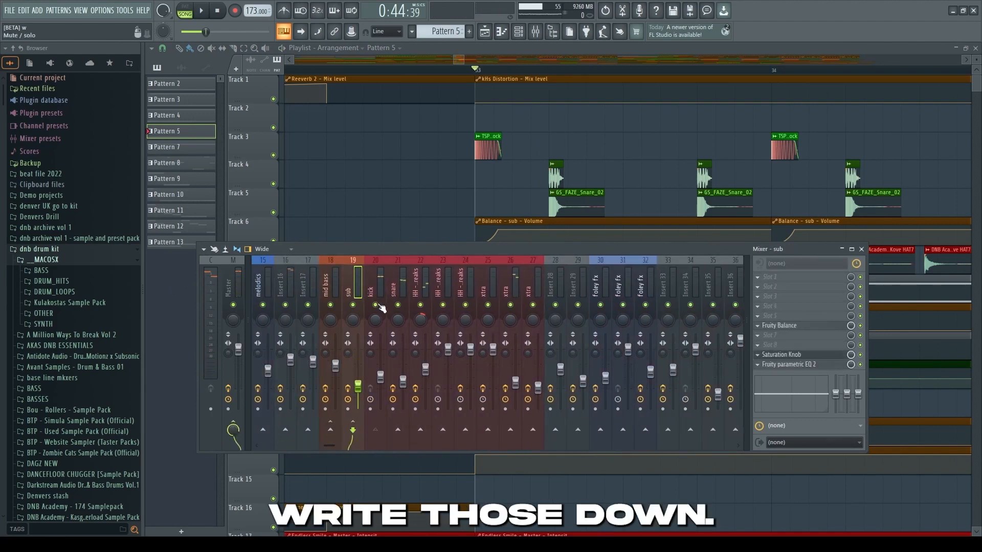
click(421, 306)
click(465, 306)
click(443, 305)
click(488, 305)
click(533, 306)
click(533, 306)
drag(330, 446, 265, 447)
Close the mixer, mute playlist tracks 10 and 8 during playback, replay from just before bar 33 and stop
key(space)
key(F9)
scroll(476, 268, down, 2)
click(273, 355)
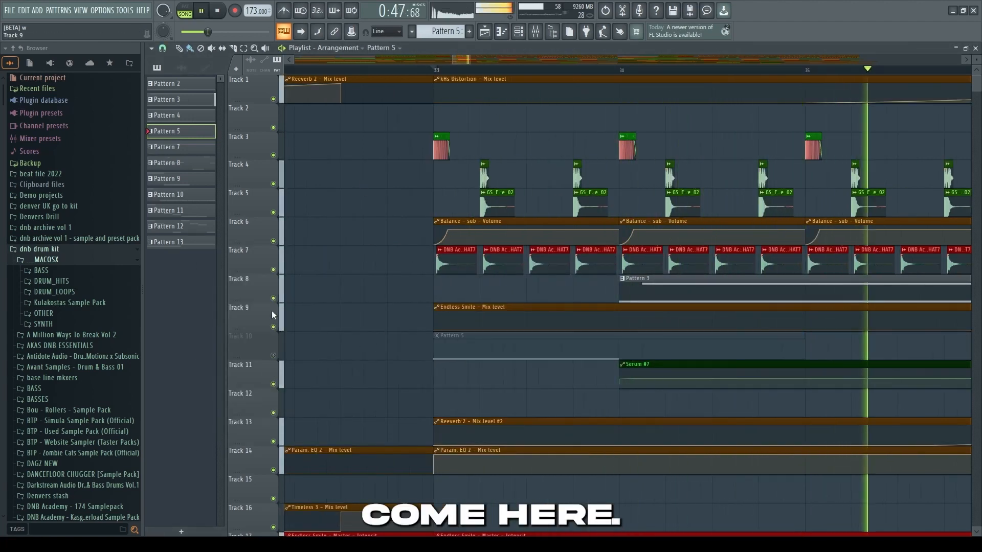
click(273, 298)
click(425, 64)
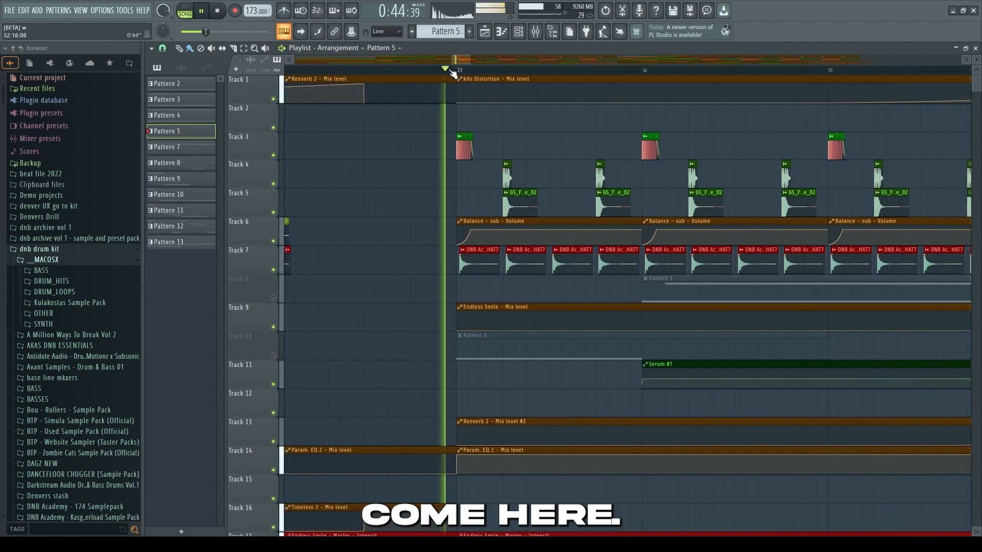
scroll(487, 133, up, 4)
key(space)
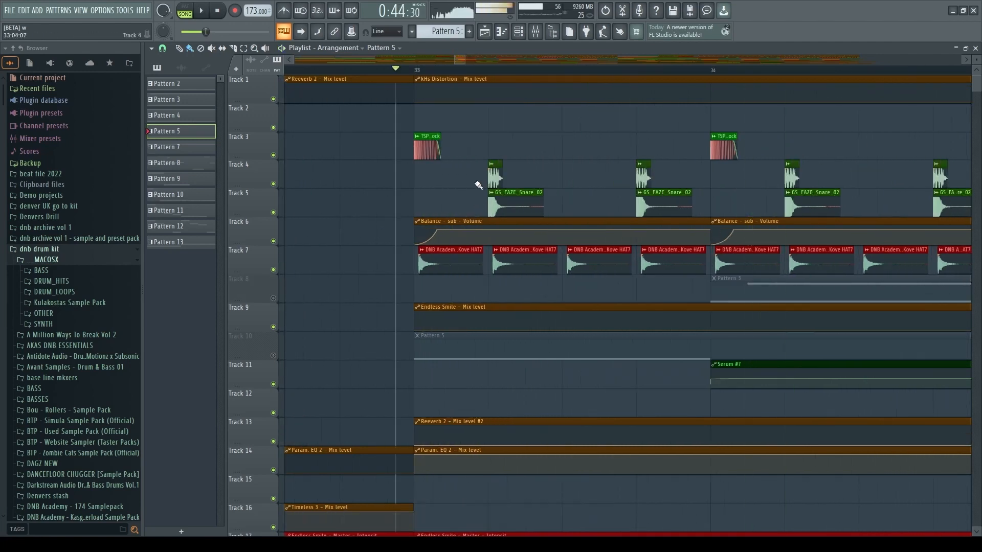
Play the drop from bar 33 to hear the kick, and mute playlist track 5 to audition the snare snap alone
key(space)
scroll(512, 133, up, 2)
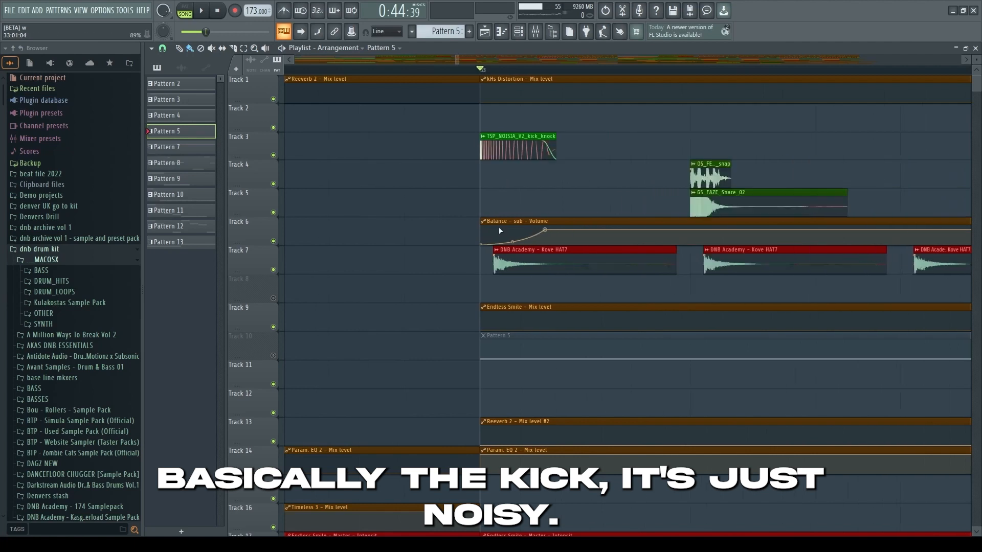
key(space)
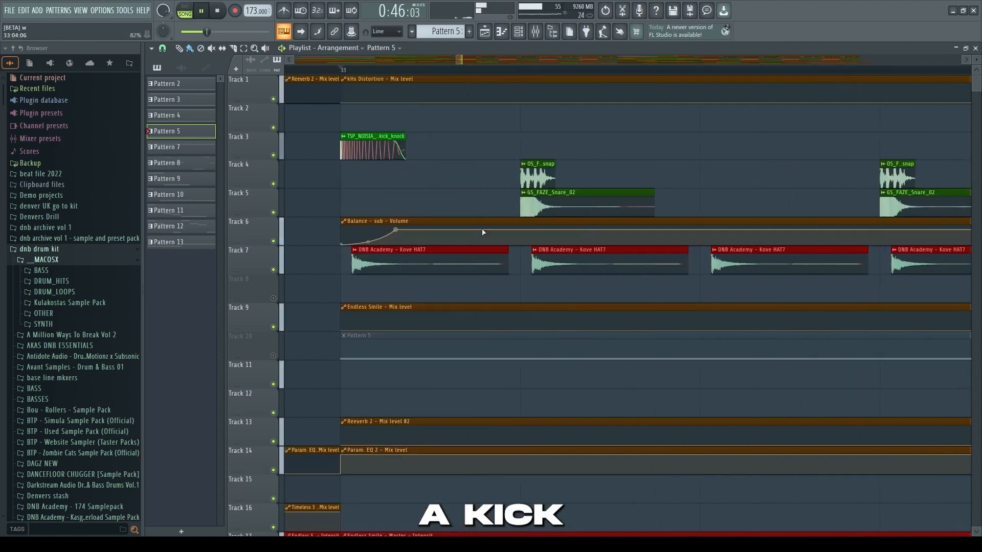
key(space)
click(273, 212)
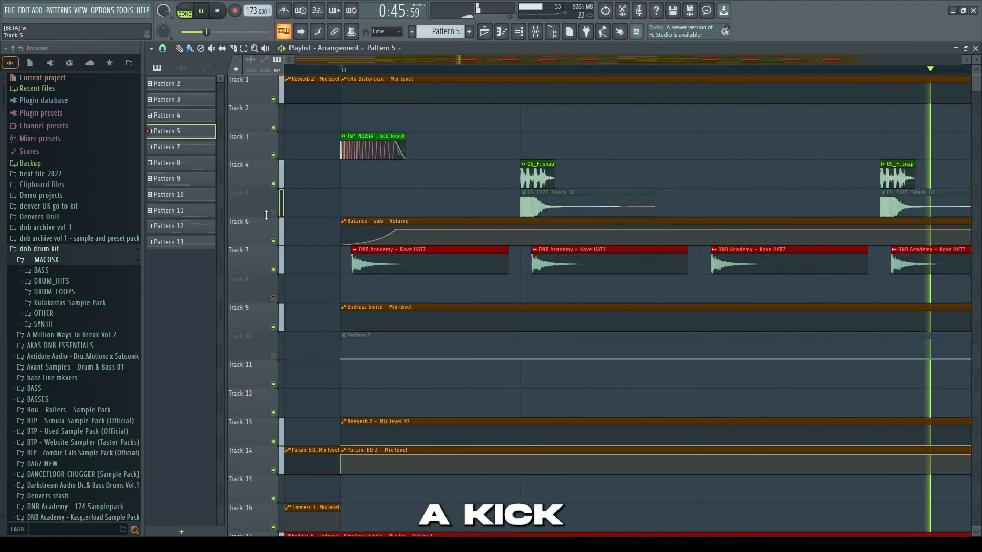
key(space)
Swap the mutes on tracks 4 and 5 to audition the snare alone, unmute track 4 and replay both layers
scroll(461, 169, down, 1)
click(273, 184)
click(275, 213)
key(space)
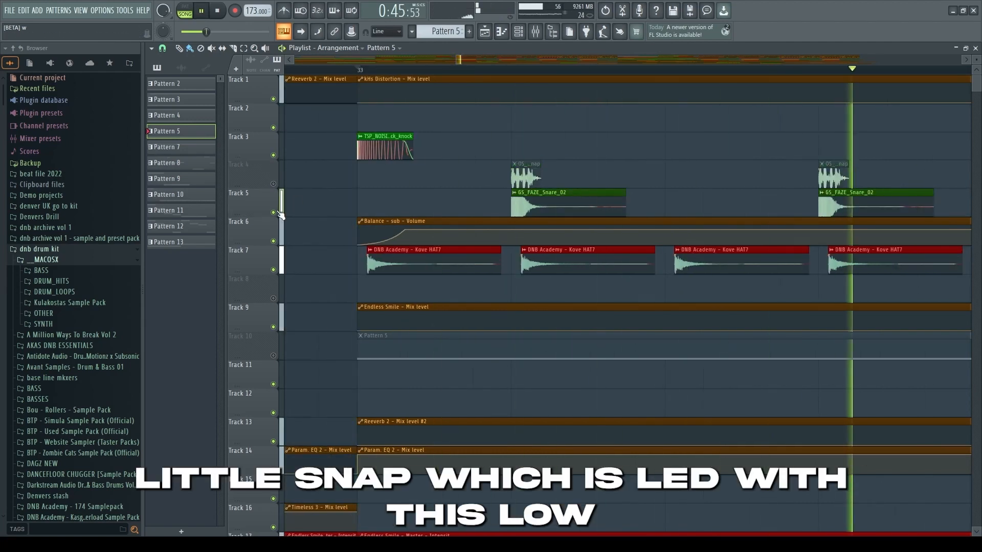
key(space)
click(274, 184)
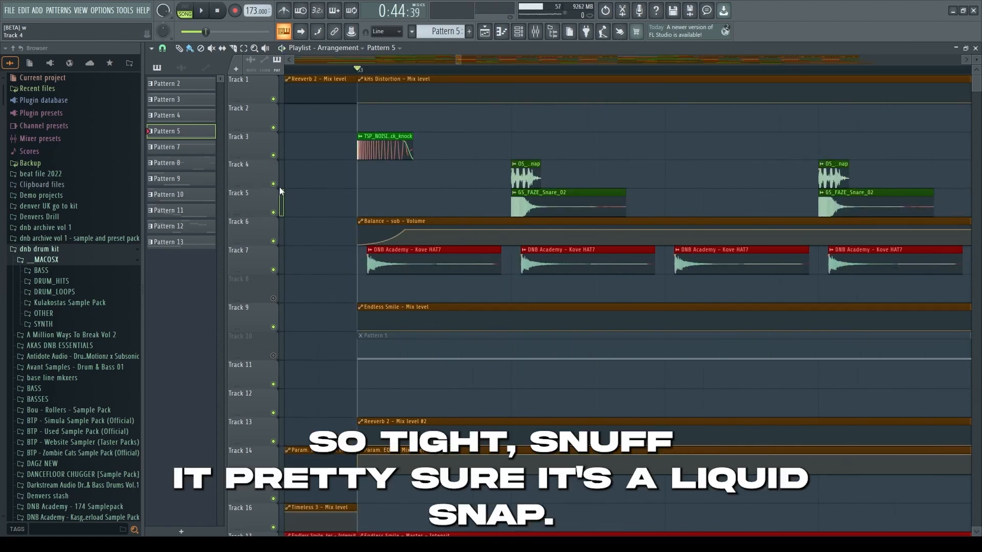
key(space)
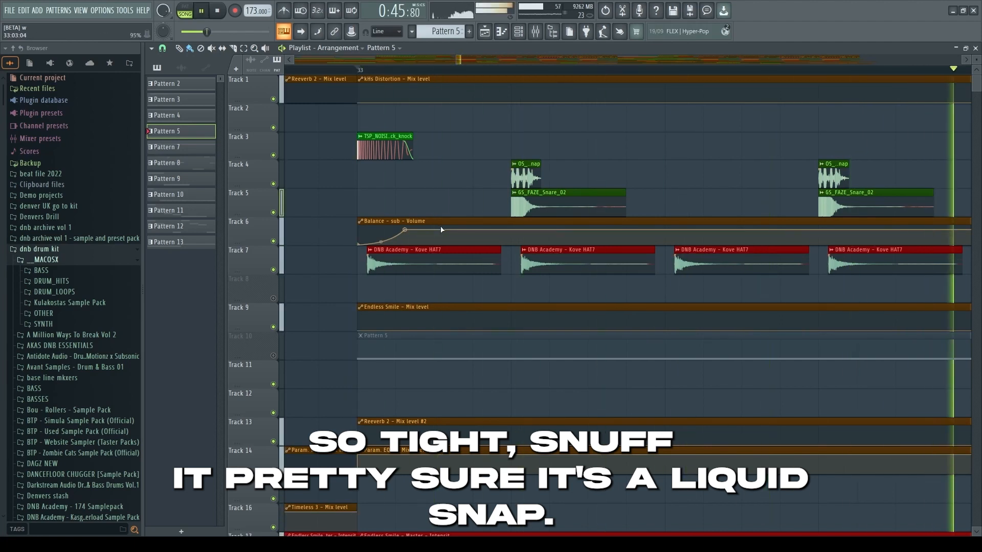
Replay the drum section from bar 33 with the Kove HAT7 clips in view
key(space)
scroll(583, 336, down, 3)
key(space)
scroll(480, 284, up, 4)
key(space)
scroll(462, 262, down, 3)
Open the Kove HAT7 sample and its mixer insert, show the insert's Pro-R reverb and audition the drums
double_click(485, 264)
click(536, 31)
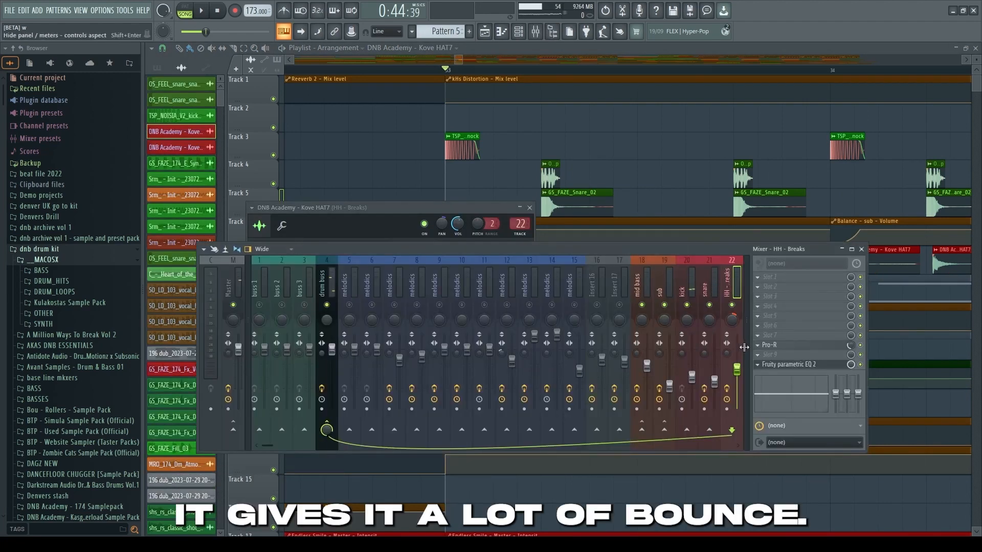
click(781, 345)
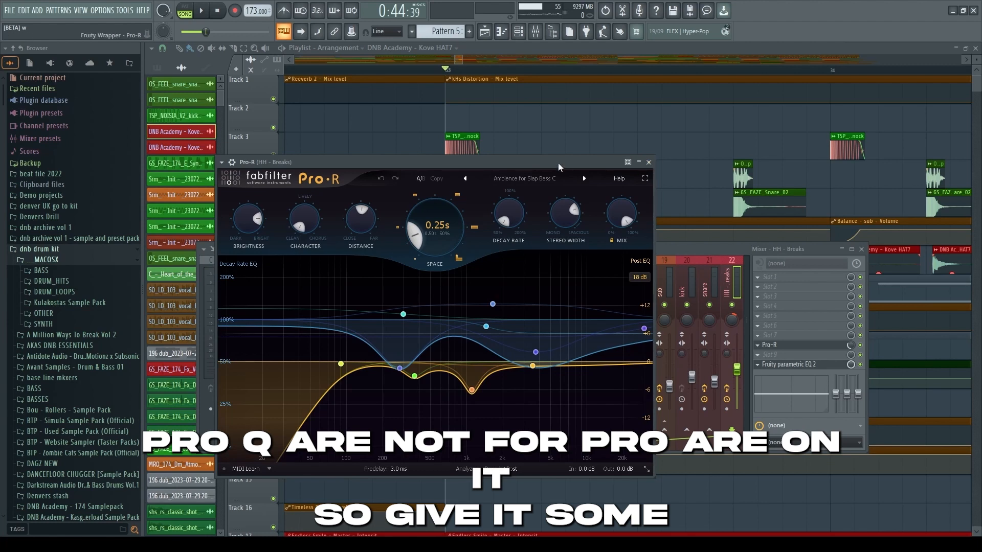
drag(559, 167, 450, 205)
key(space)
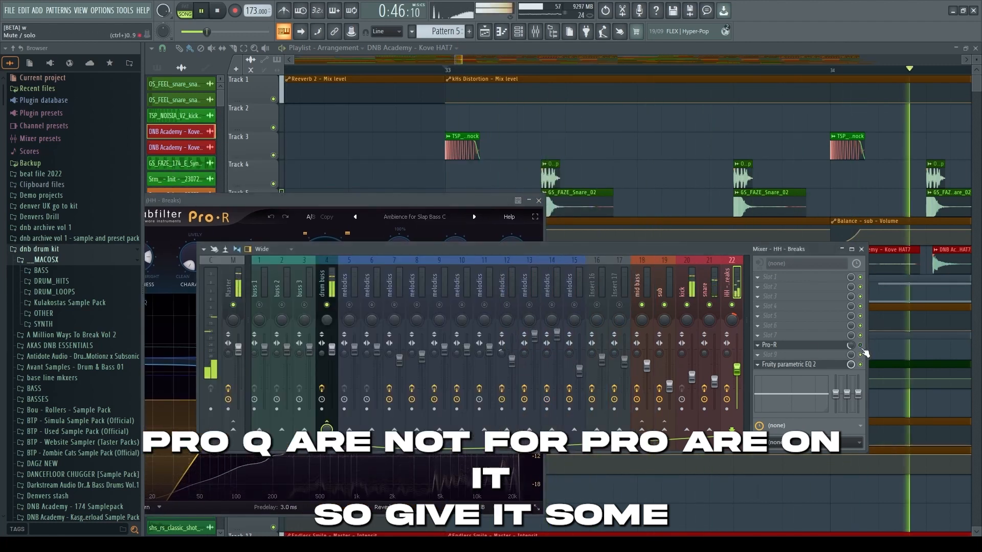
key(space)
Examine the snare insert's Fruity parametric EQ 2 and S1 Imager Stereo during playback, and close the imager
click(701, 291)
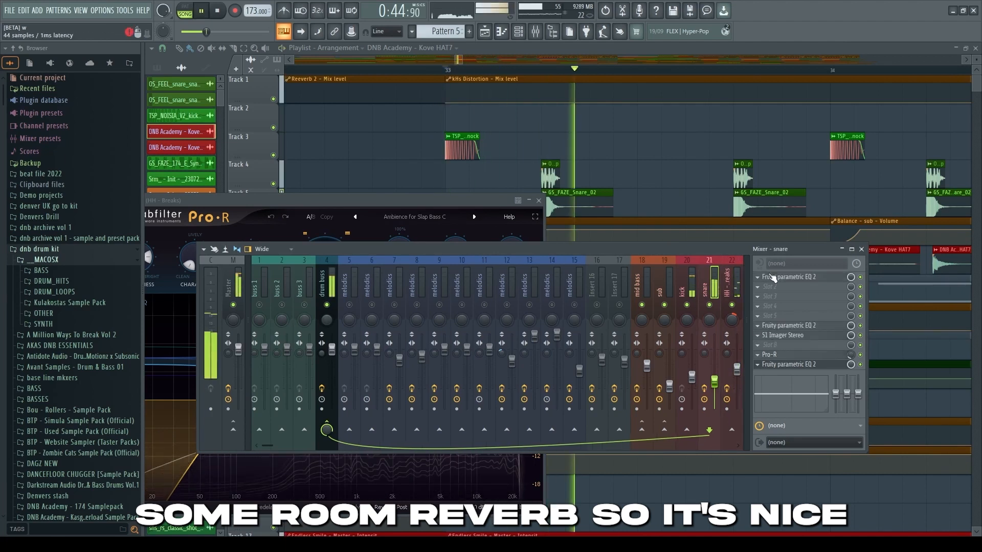
click(782, 278)
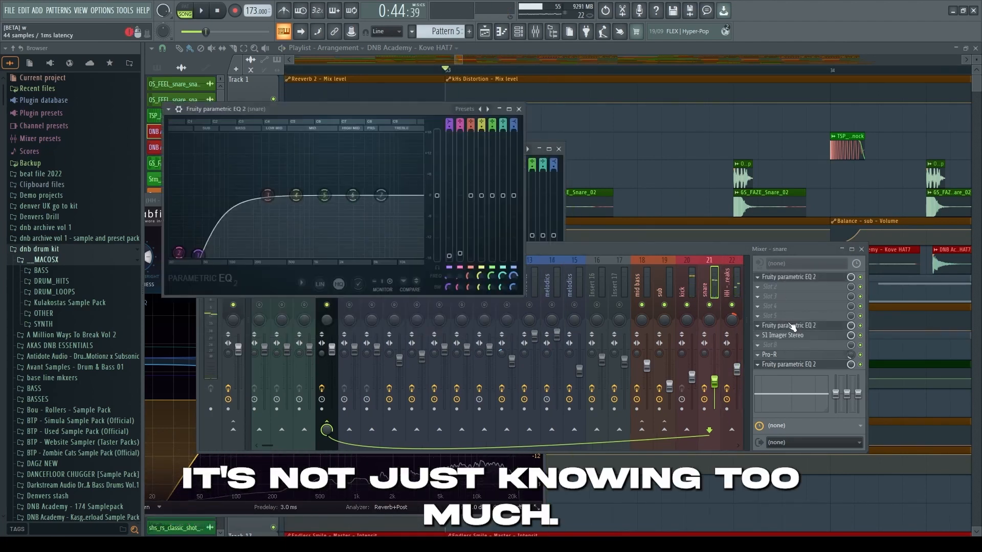
click(786, 333)
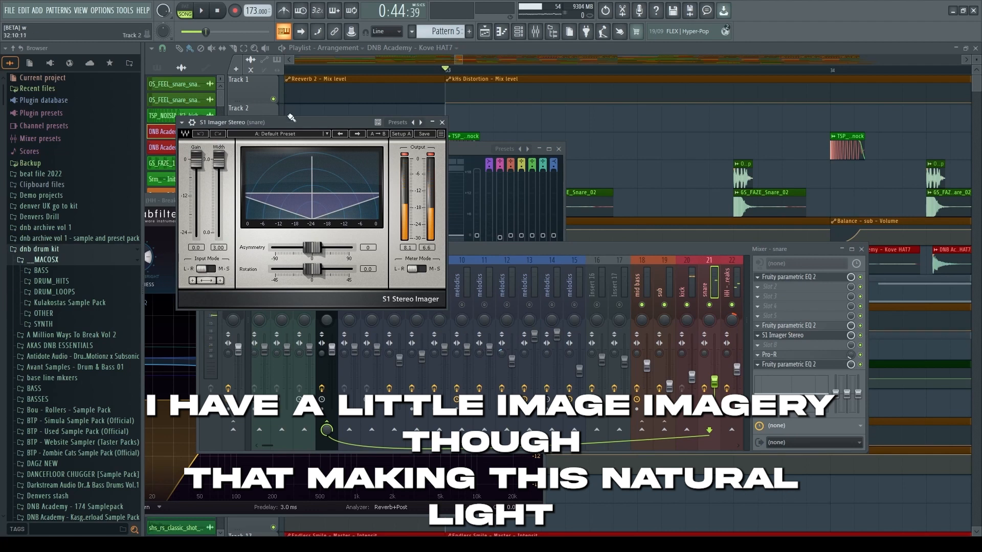
drag(299, 124, 341, 133)
key(space)
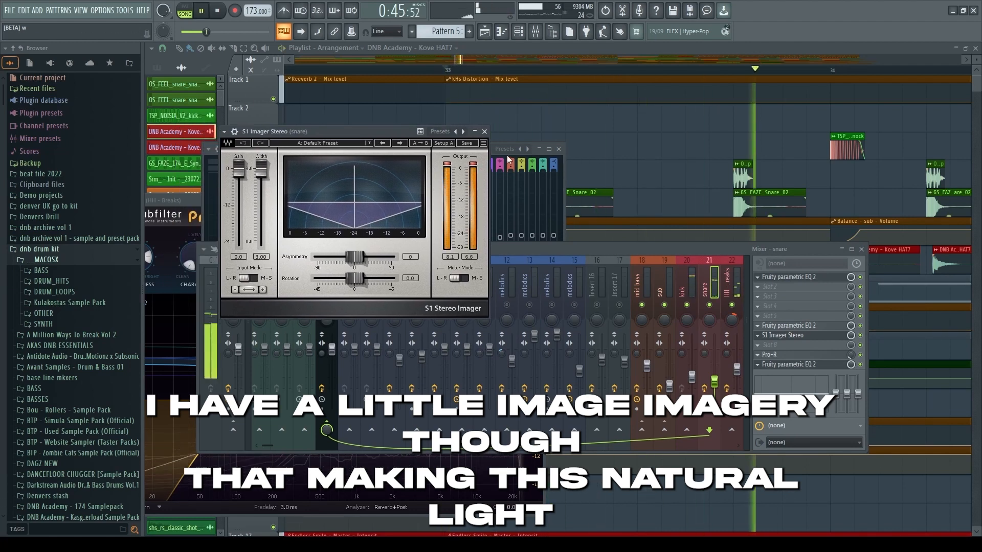
click(784, 335)
key(space)
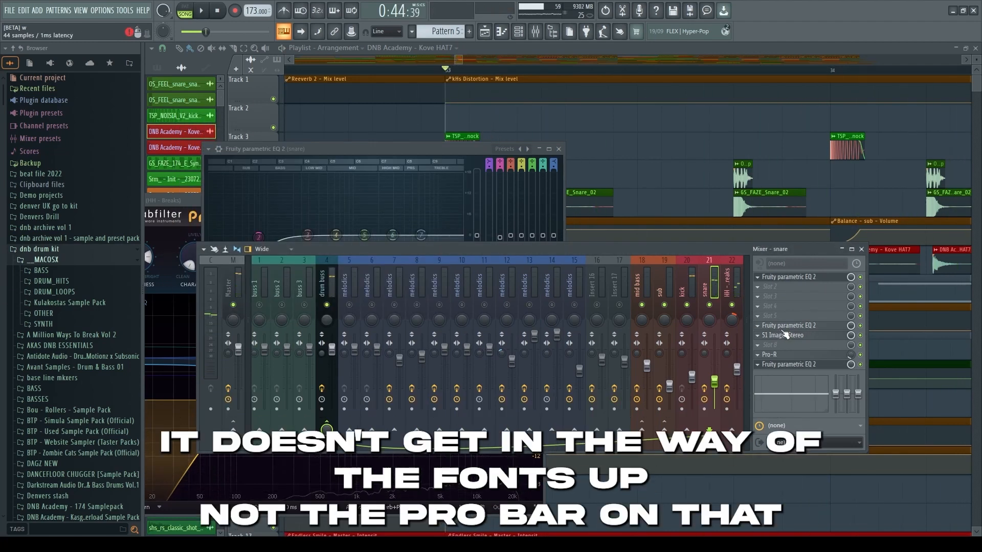
Show the snare insert's Pro-R and last Fruity parametric EQ 2, and check the sub and kick inserts
click(804, 355)
click(804, 355)
click(801, 365)
click(801, 365)
click(664, 296)
click(688, 295)
Examine the drum buss insert's FreeClip during playback and its Fruity parametric EQ 2, closing each plugin
click(336, 282)
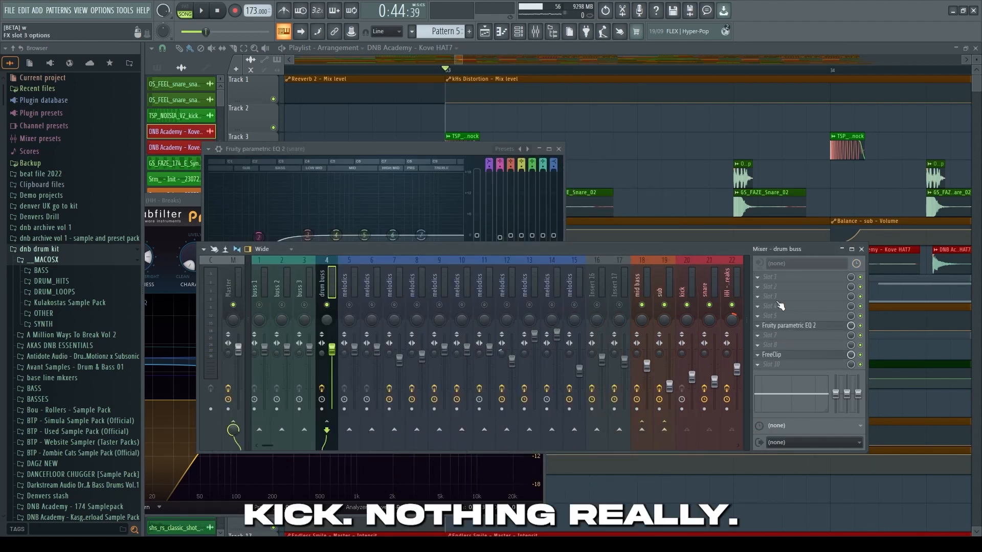
click(783, 355)
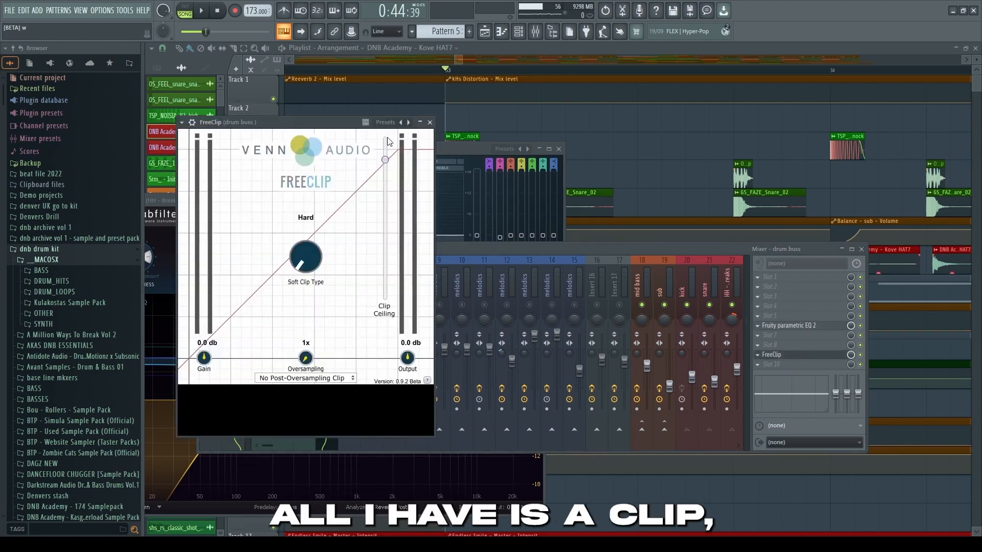
drag(344, 109, 344, 128)
key(space)
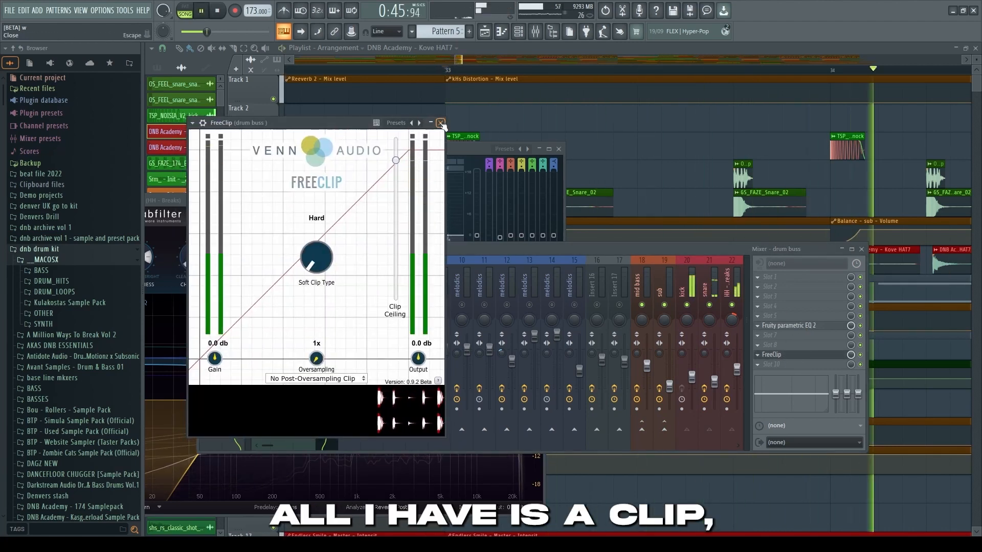
click(783, 355)
key(space)
click(806, 328)
click(806, 328)
Return to the playlist, play the drums from bar 33 and unmute tracks 8 and 10
key(space)
right_click(675, 158)
key(space)
scroll(674, 306, down, 5)
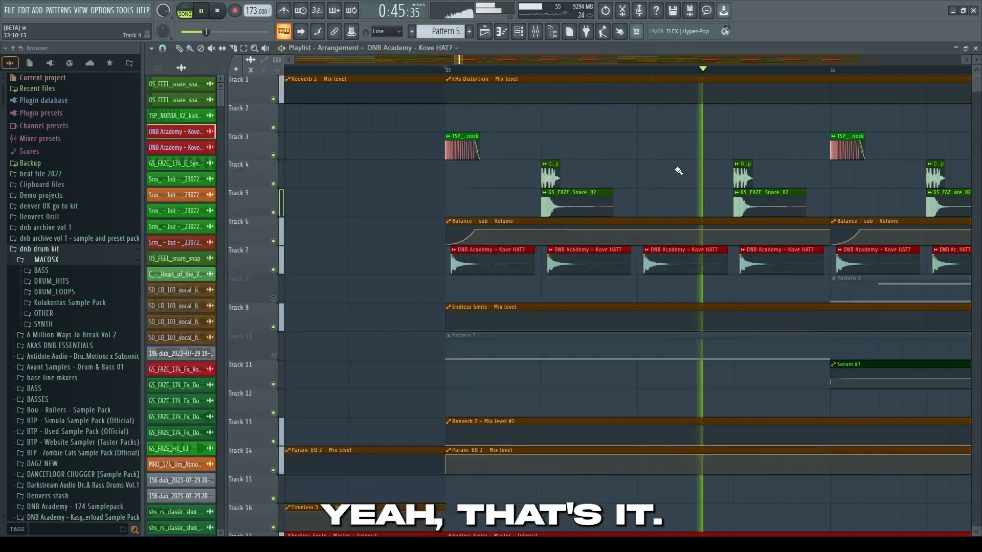
right_click(274, 356)
right_click(273, 356)
scroll(292, 359, down, 4)
scroll(446, 361, up, 7)
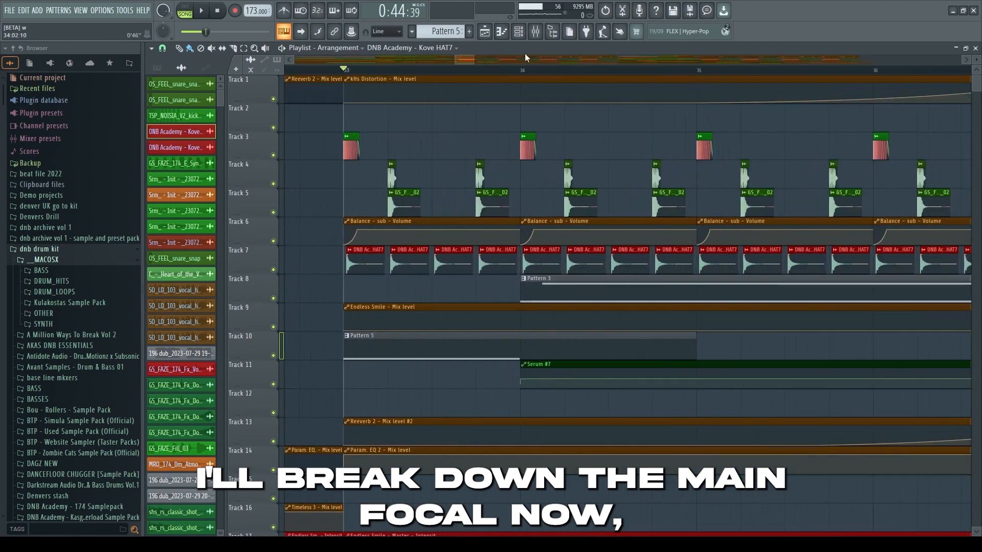
Set the playback position to bar 34 and show Pattern 3's Serum channels in the channel rack
click(522, 73)
scroll(640, 305, down, 3)
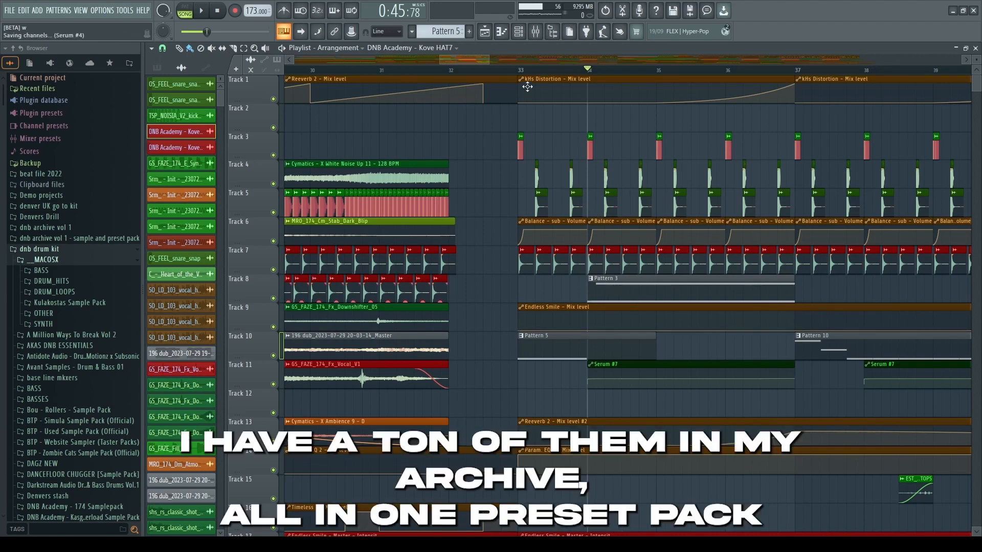
click(520, 32)
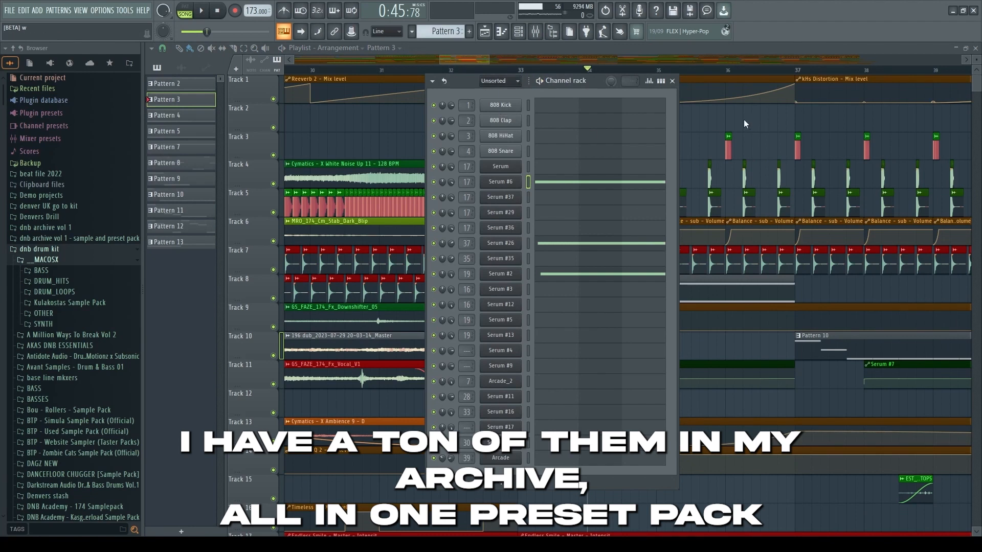
click(672, 81)
scroll(632, 270, up, 2)
click(520, 32)
click(672, 80)
Solo Serum #6 in the channel rack and audition it from bar 34
scroll(633, 270, up, 2)
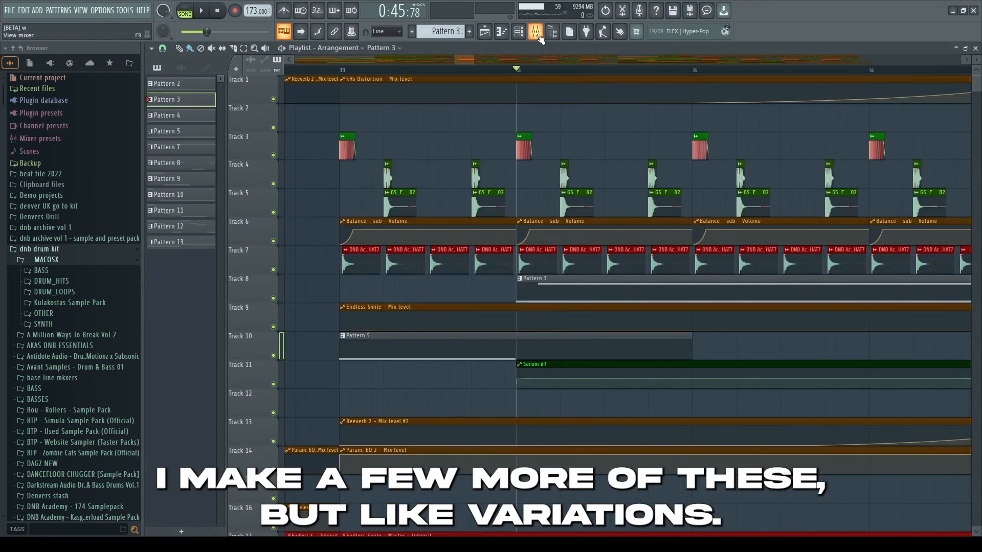
click(518, 32)
right_click(734, 116)
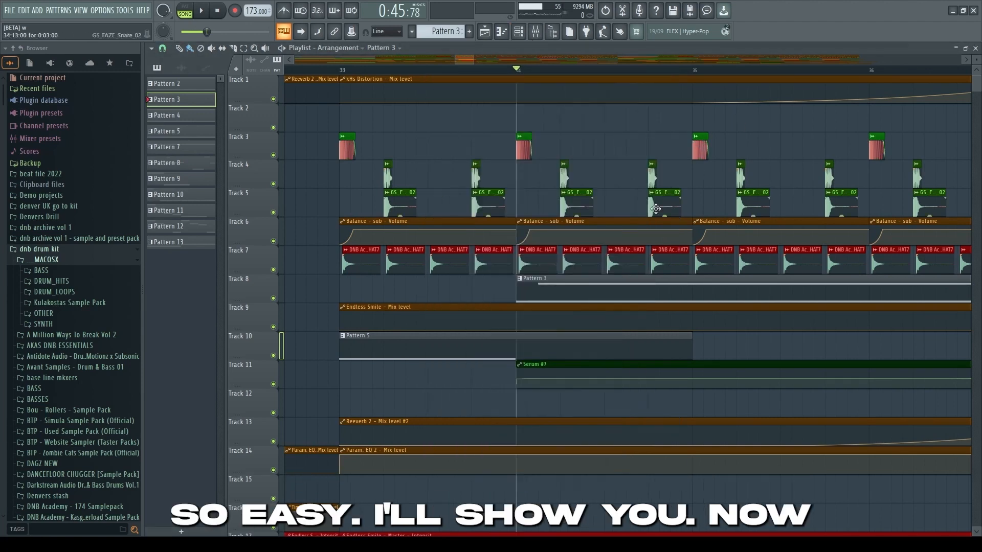
click(527, 31)
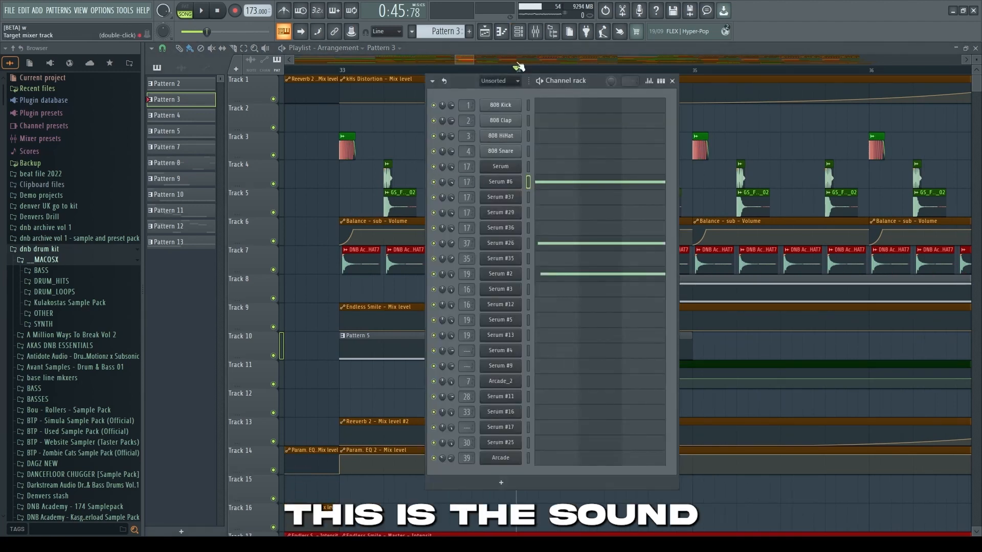
right_click(434, 182)
key(space)
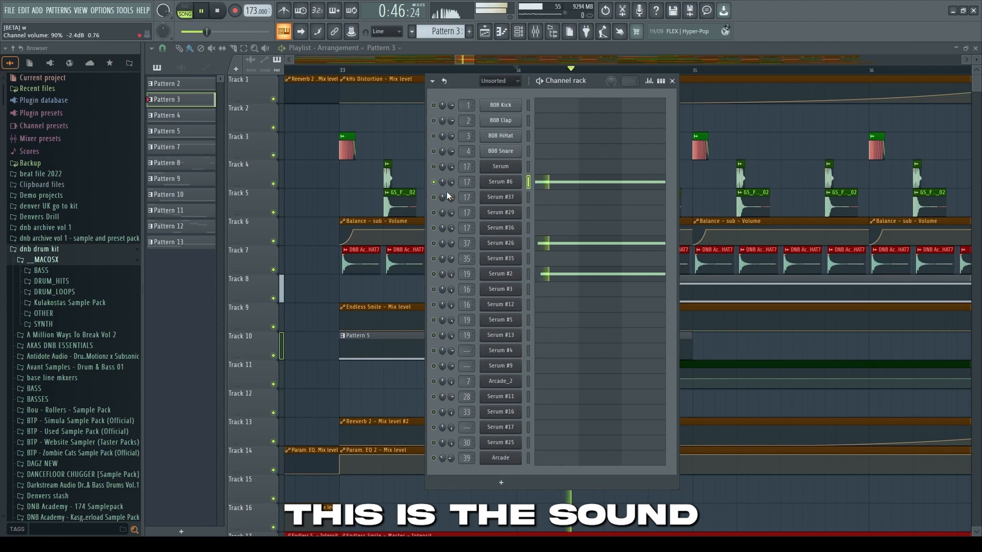
key(space)
Open the mixer, restore the muted channels and solo Insert 17 to audition the Serum #6 sound
click(536, 32)
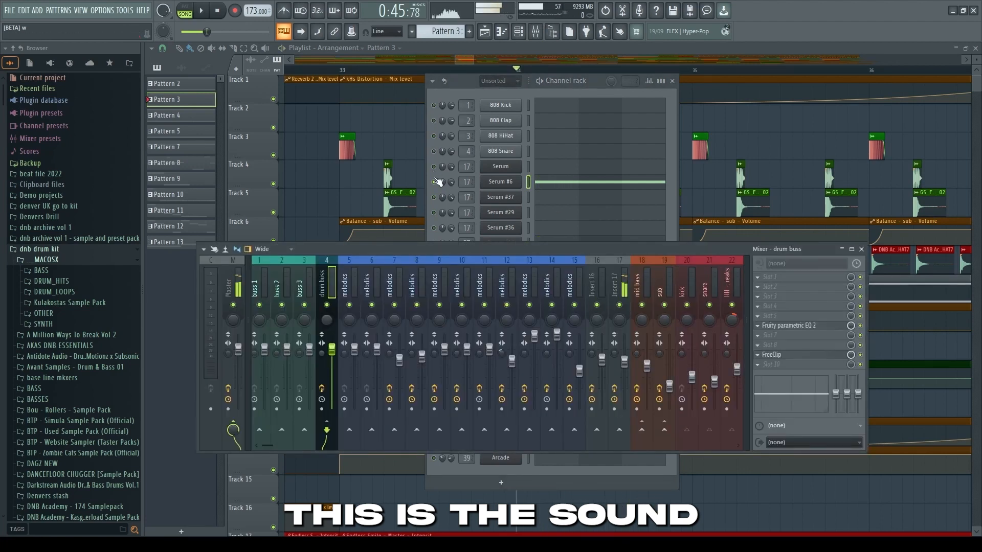
click(438, 179)
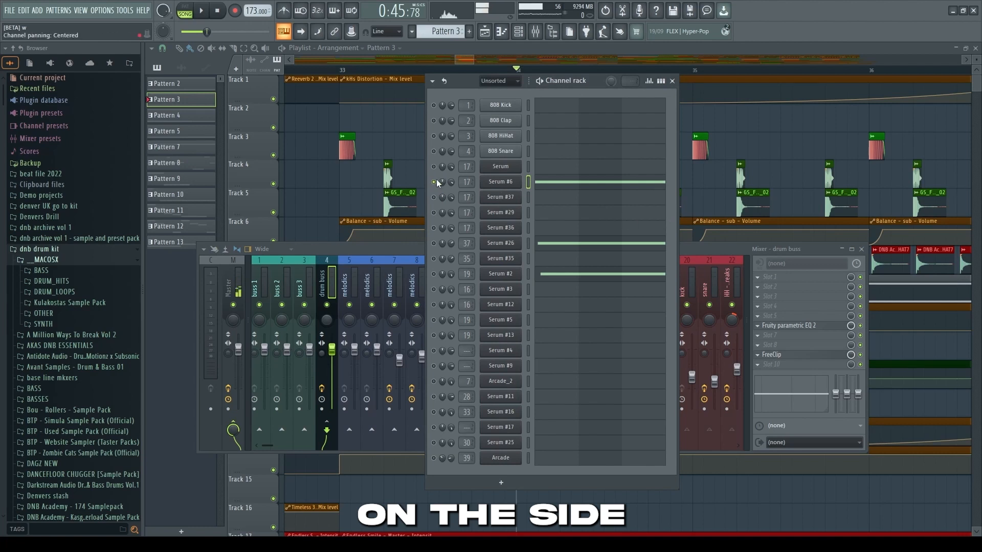
click(711, 254)
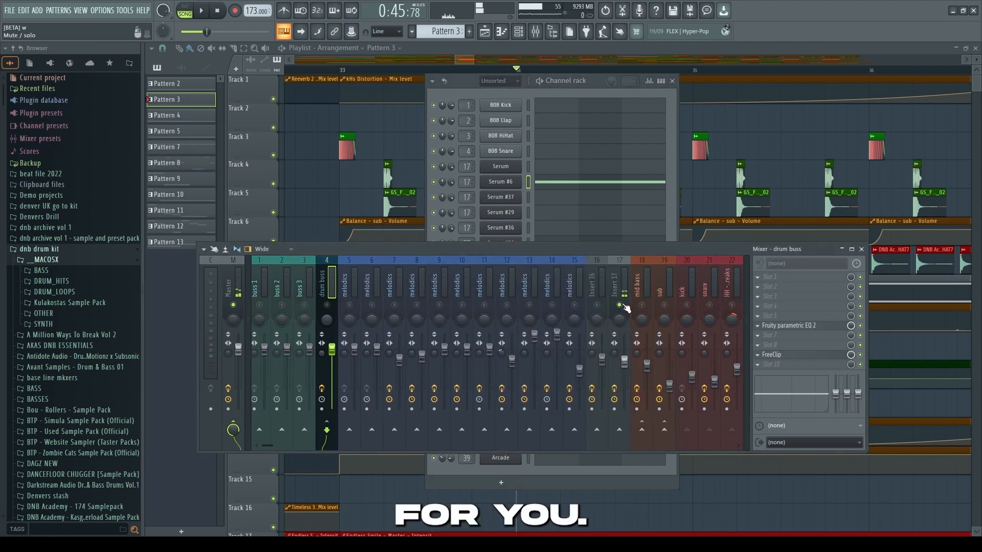
key(space)
Return to the playlist and play the section from bar 34 while reviewing the automation clips across its tracks
click(686, 177)
scroll(650, 279, down, 6)
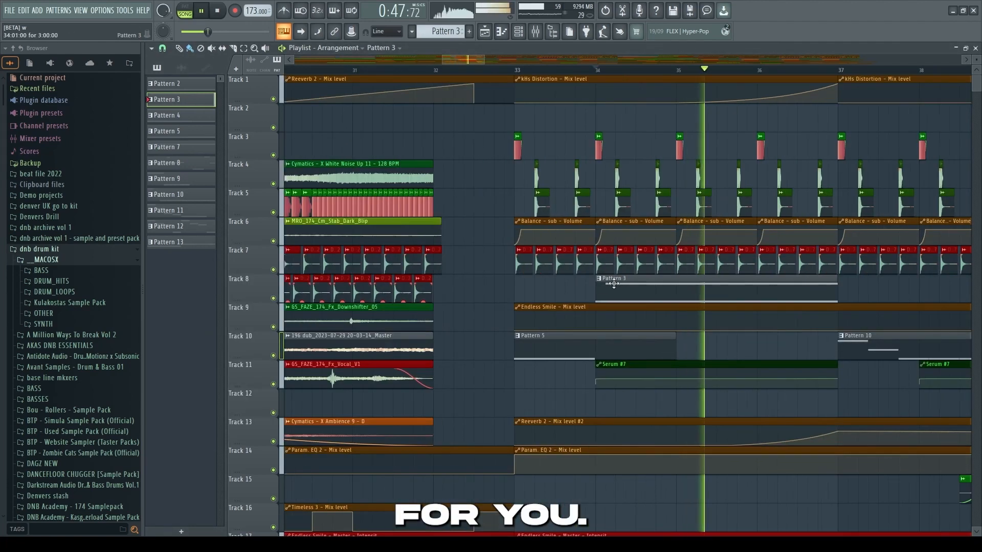
scroll(609, 286, down, 8)
scroll(573, 307, down, 4)
key(space)
scroll(540, 318, up, 12)
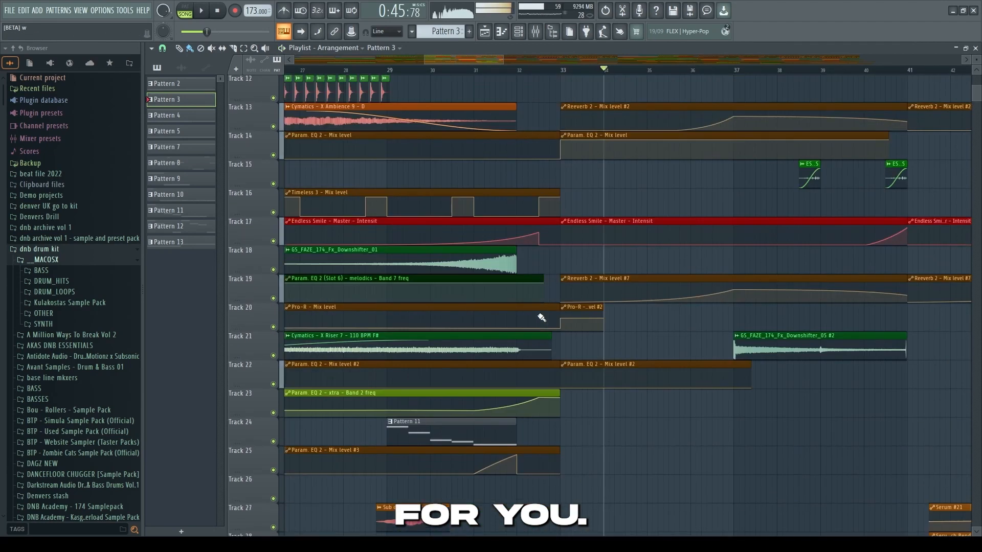
scroll(603, 327, up, 4)
scroll(602, 348, up, 3)
scroll(484, 251, down, 3)
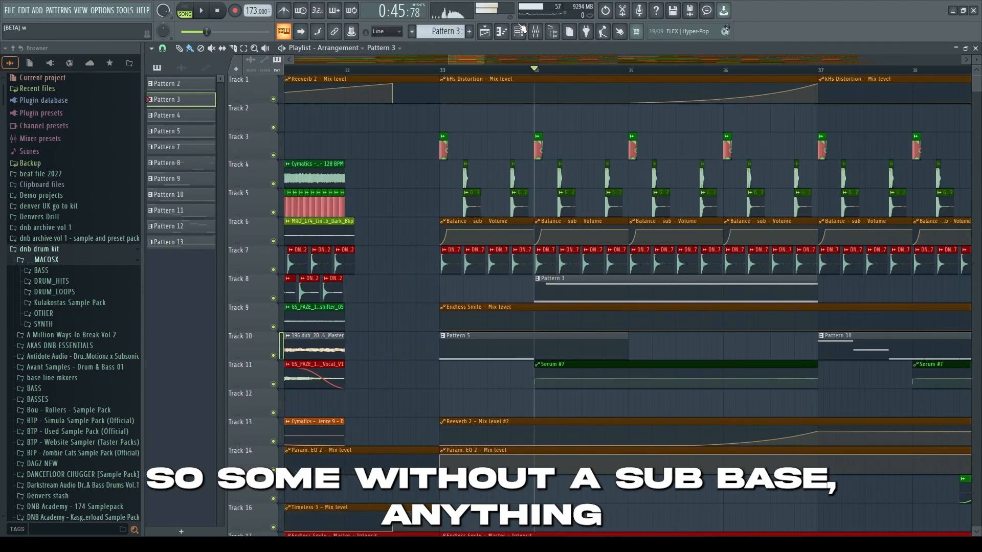
Mute Serum #26 and Serum #2 in Pattern 3's channel rack, audition from bar 34 and hide the rack
click(519, 32)
key(space)
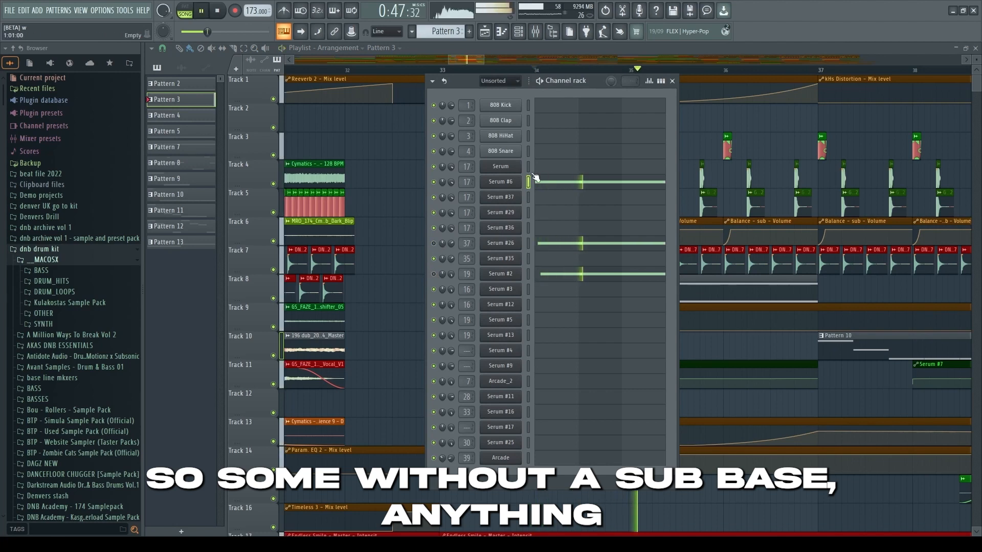
key(space)
key(F6)
Play from bar 34 while reviewing the automation clips from track 16 down, and reopen the channel rack
scroll(603, 312, down, 5)
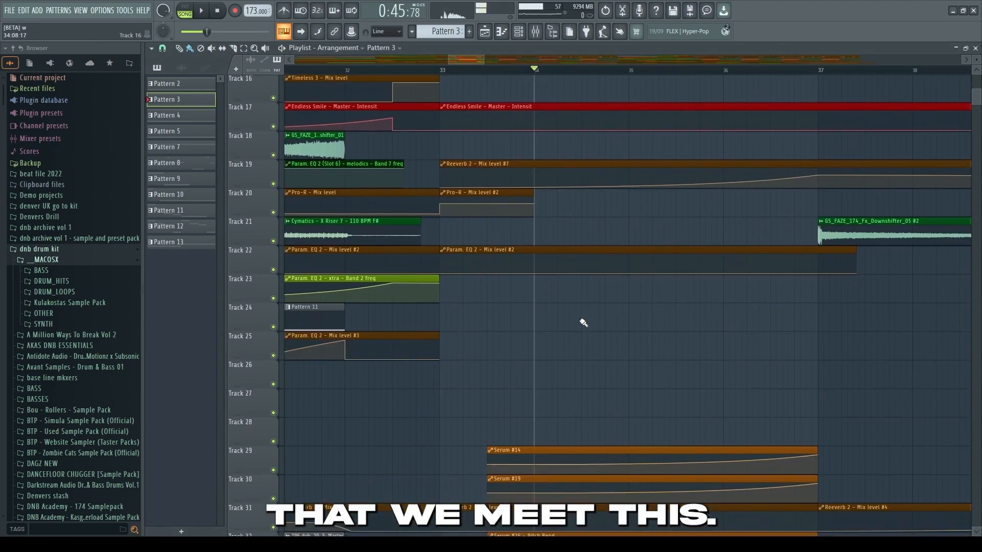
scroll(584, 323, down, 5)
key(space)
scroll(483, 258, up, 9)
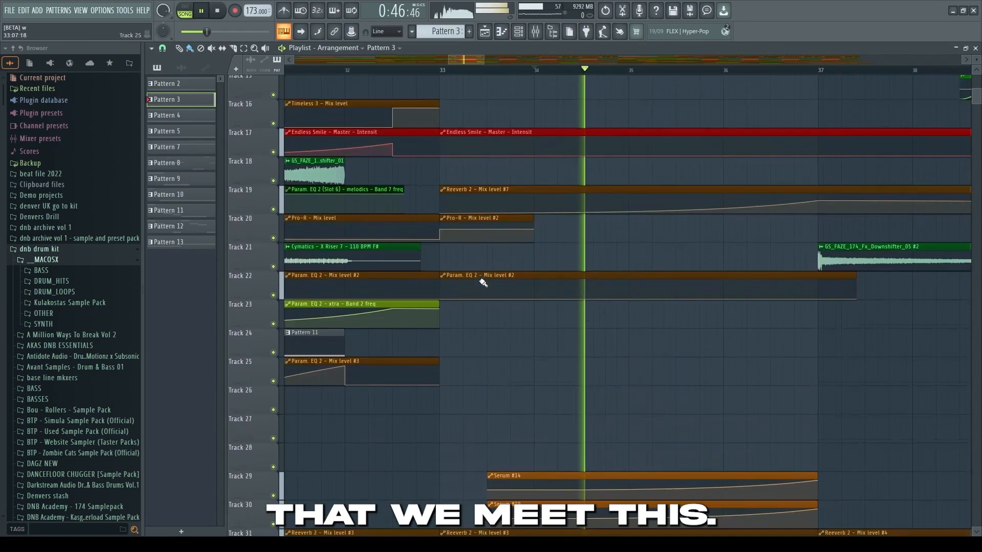
key(F6)
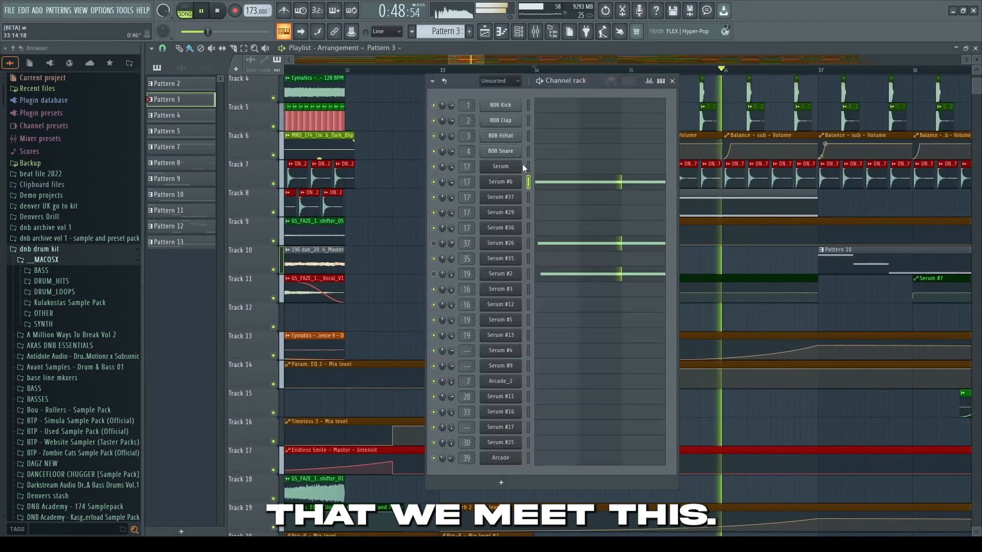
Stop playback and open the Serum #6 synth to examine its oscillators and FM setting while playing test notes
key(space)
click(501, 182)
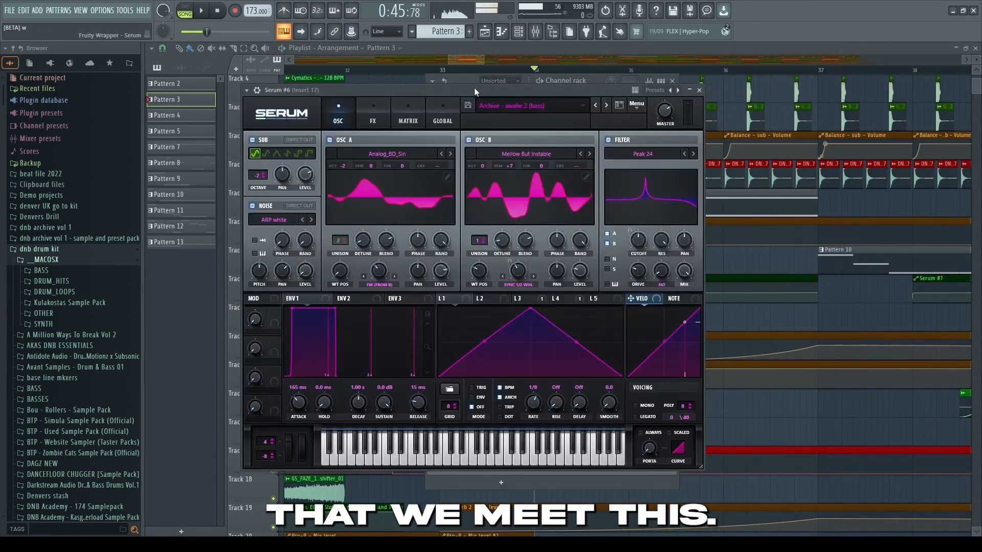
drag(474, 88, 545, 137)
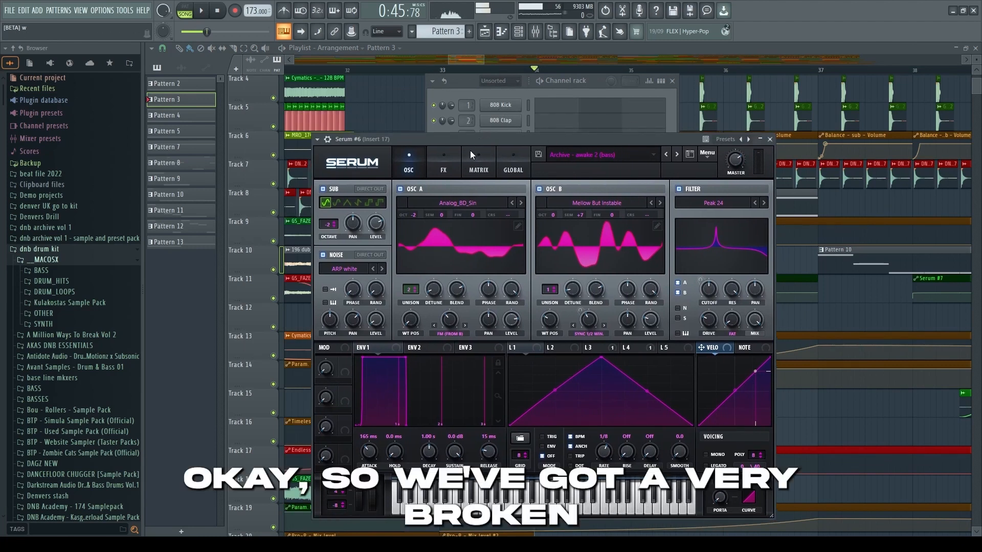
drag(468, 136, 501, 155)
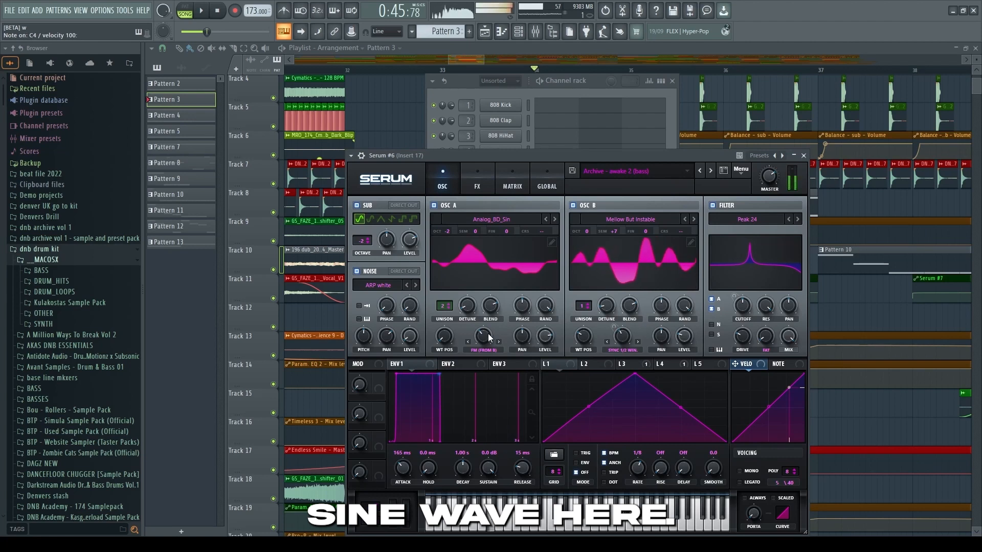
drag(539, 158, 517, 158)
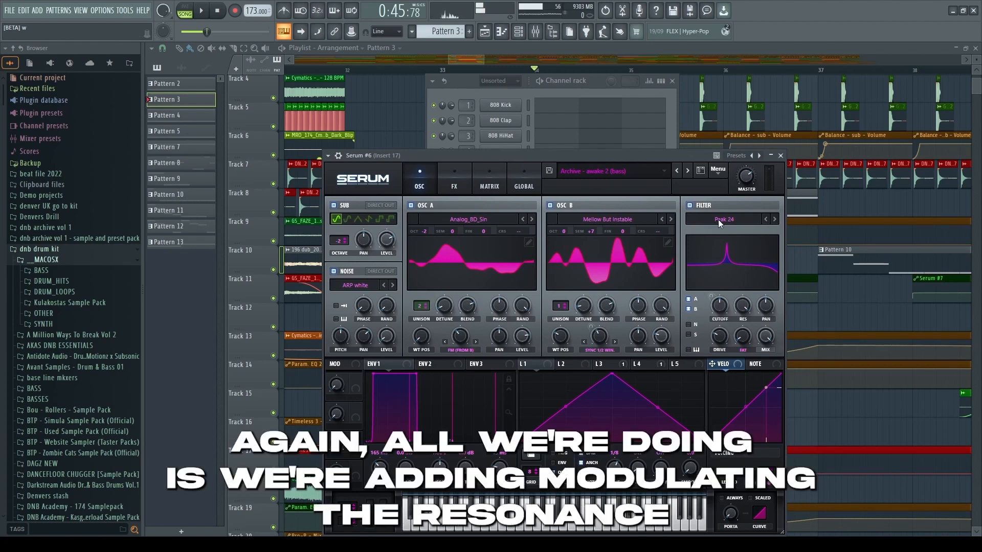
Bypass and re-enable Serum #6's Peak 24 filter, playing notes to compare the sound with and without it
click(704, 207)
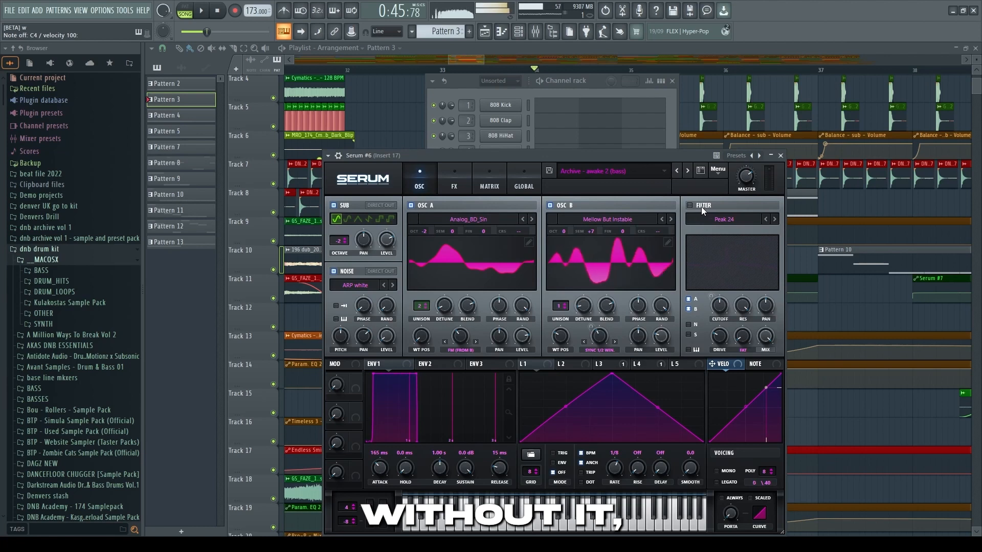
click(701, 206)
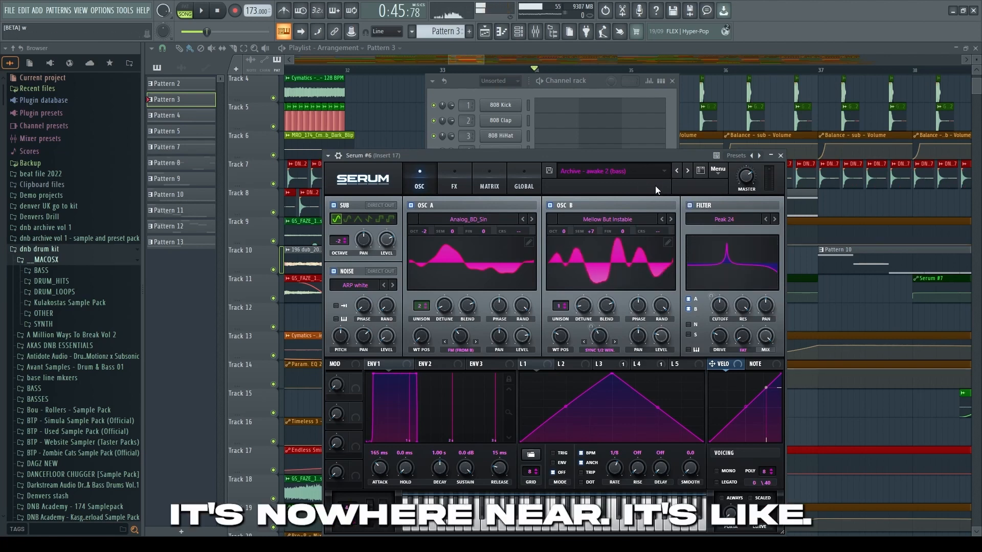
drag(656, 155, 645, 156)
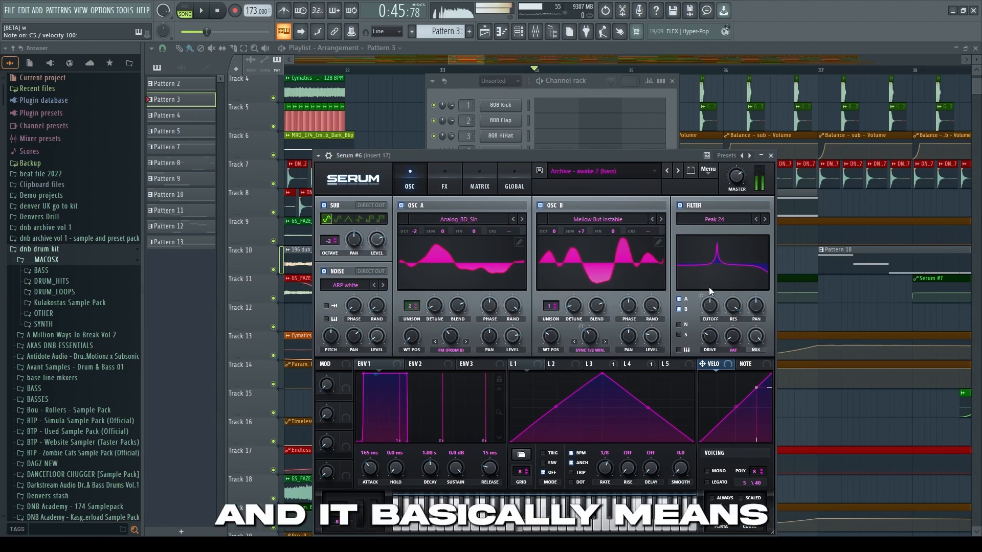
Inspect LFO 3 on the filter cutoff and LFO 4 on oscillator B's sync amount in Serum #6
click(600, 365)
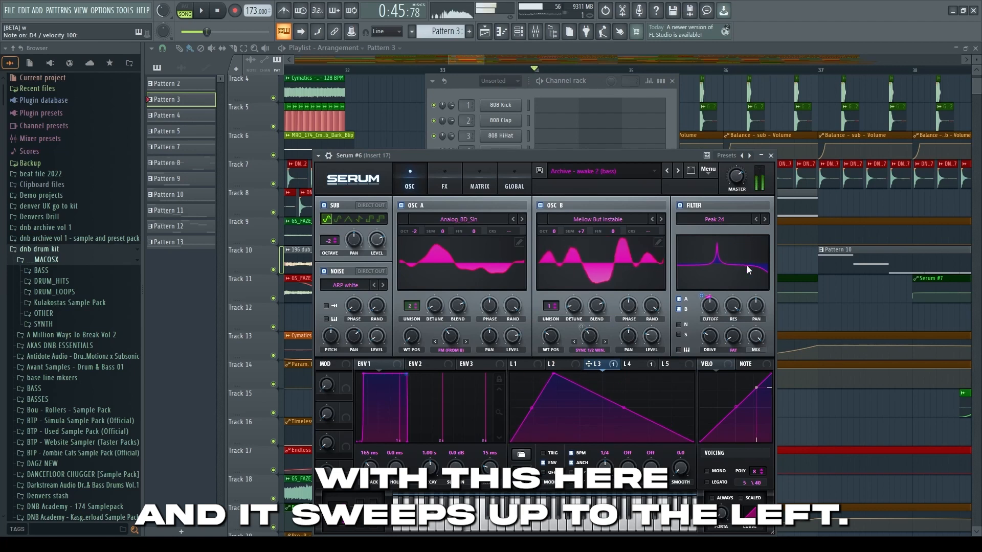
click(630, 368)
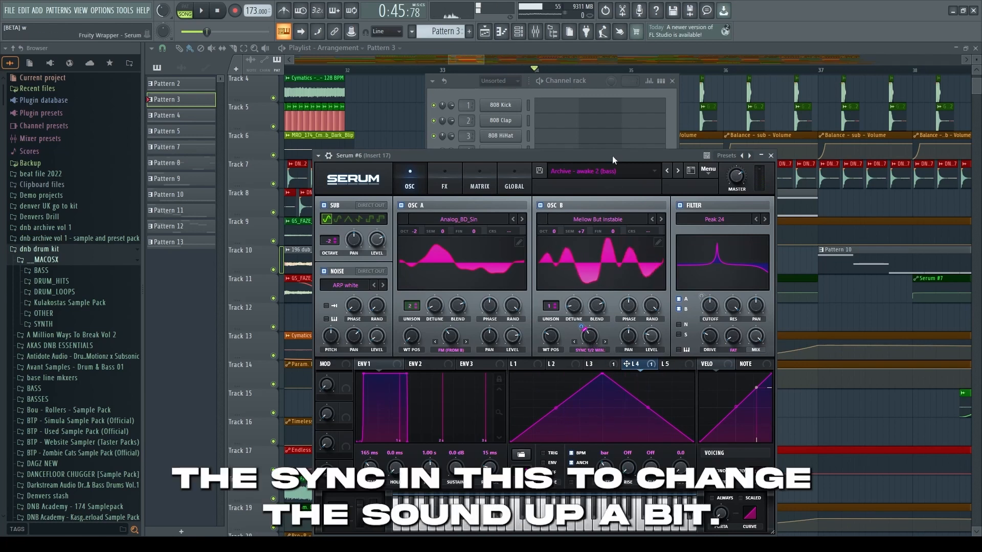
drag(613, 155, 633, 158)
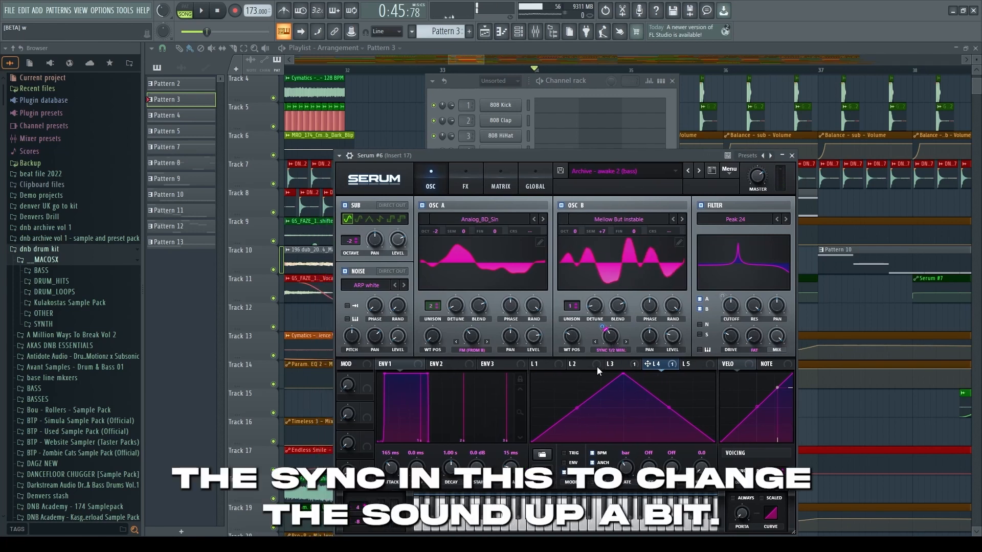
click(560, 366)
click(619, 364)
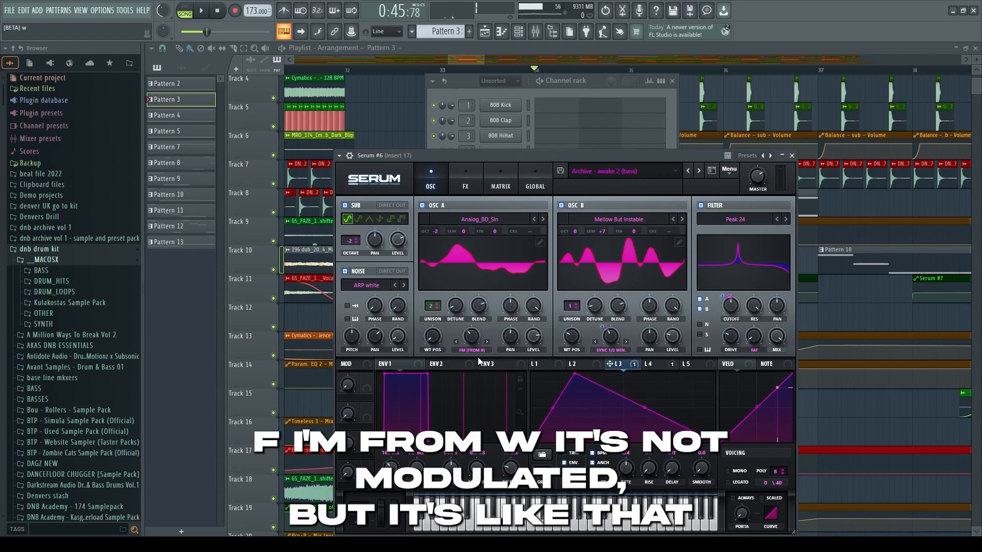
drag(506, 158, 486, 159)
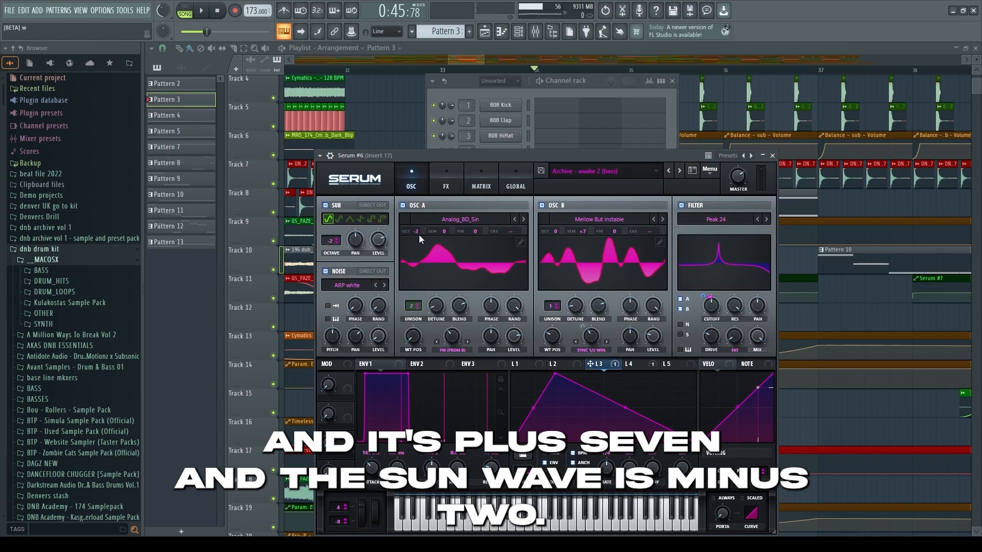
Examine oscillator A's Analog_BD_Sin waveform in the wavetable editor and return to the oscillator page
click(521, 242)
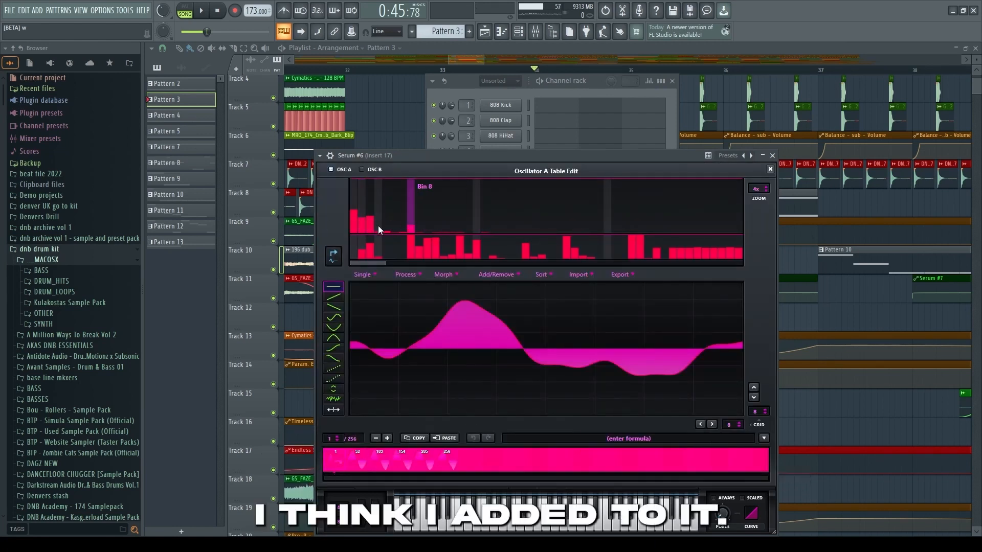
click(770, 170)
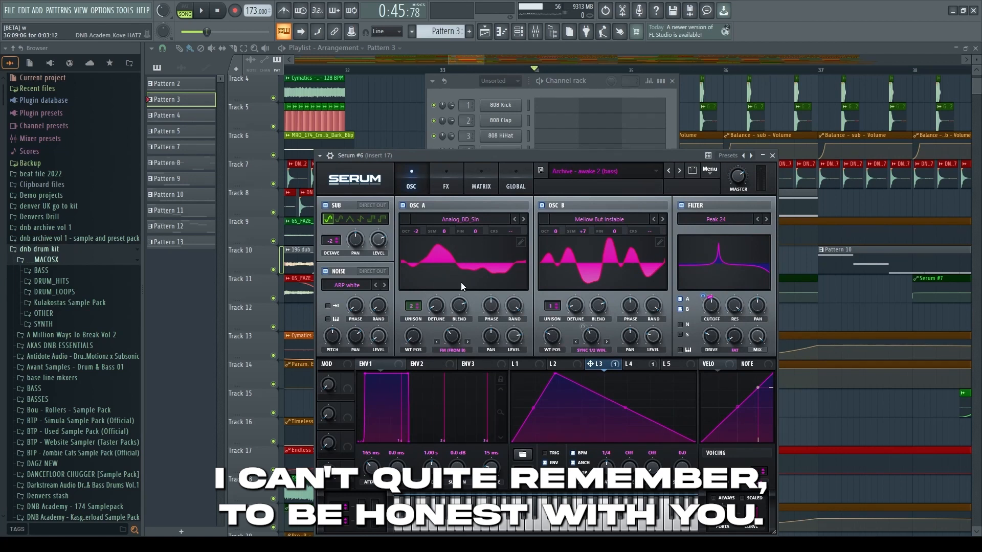
click(519, 243)
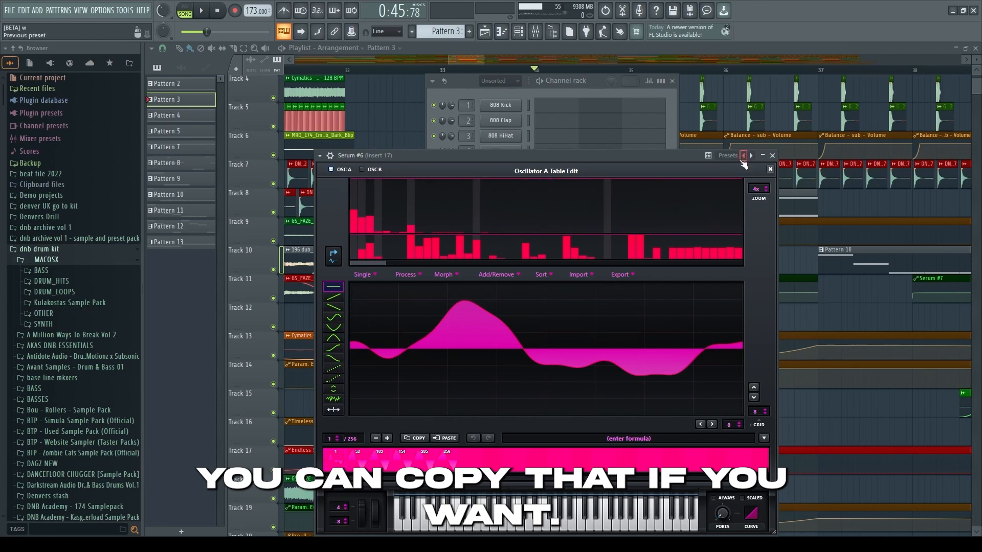
click(770, 169)
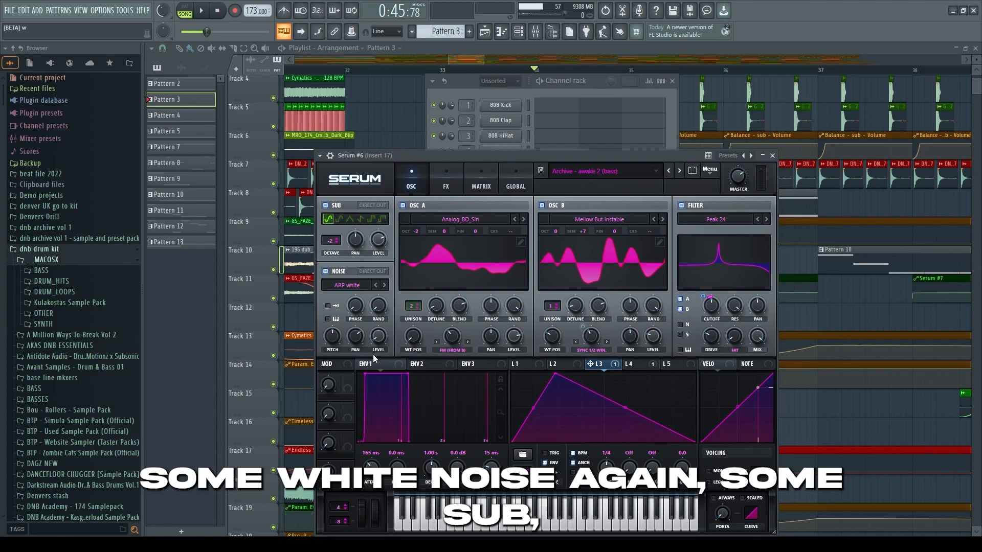
Review Serum #6's effects chain from Hyper and Distortion down to the EQ, and close the synth
click(440, 180)
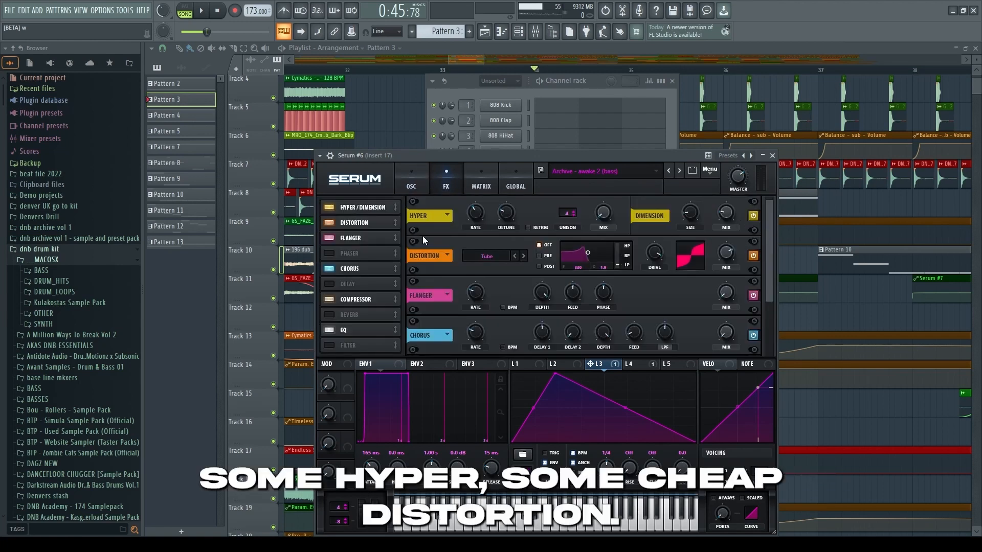
drag(769, 232, 778, 276)
drag(772, 273, 771, 291)
scroll(774, 287, down, 2)
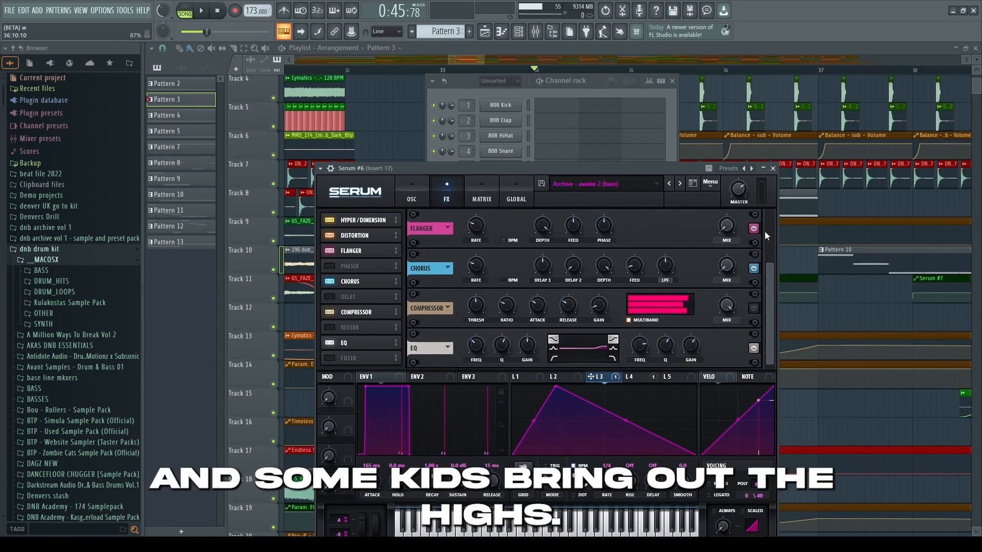
click(773, 170)
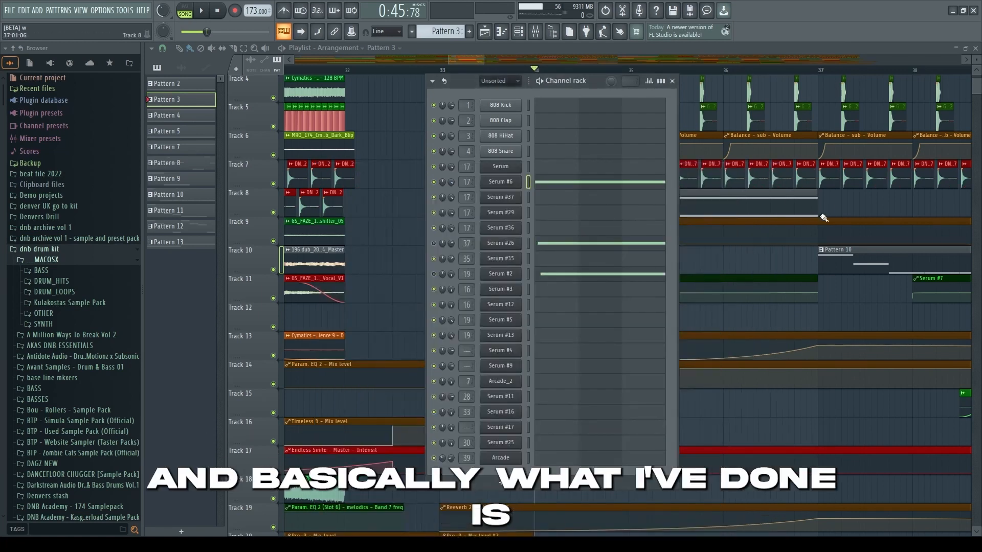
Hide the channel rack and examine the pitch bend automation clips on tracks 29 to 32 of the playlist
key(F6)
scroll(541, 341, down, 2)
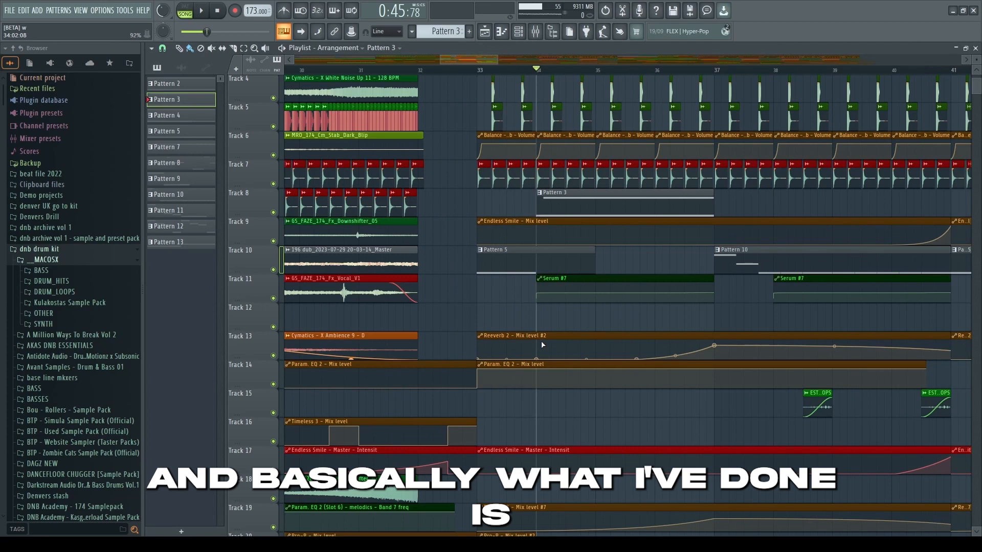
scroll(542, 341, down, 3)
scroll(543, 338, down, 6)
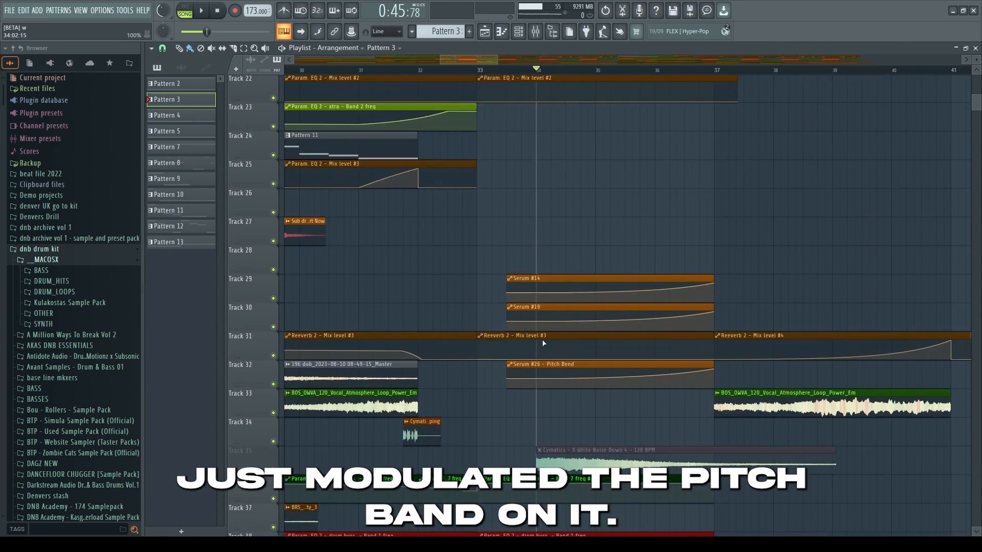
scroll(542, 329, up, 3)
scroll(549, 401, down, 3)
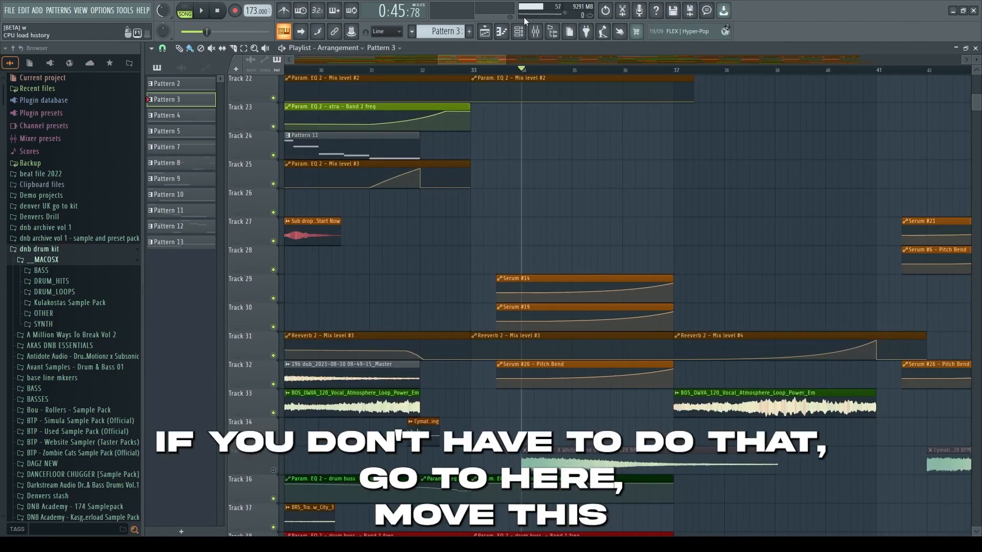
Reopen Serum #6 from the channel rack to show the pitch wheel used for automation, and close it again
click(526, 32)
click(512, 183)
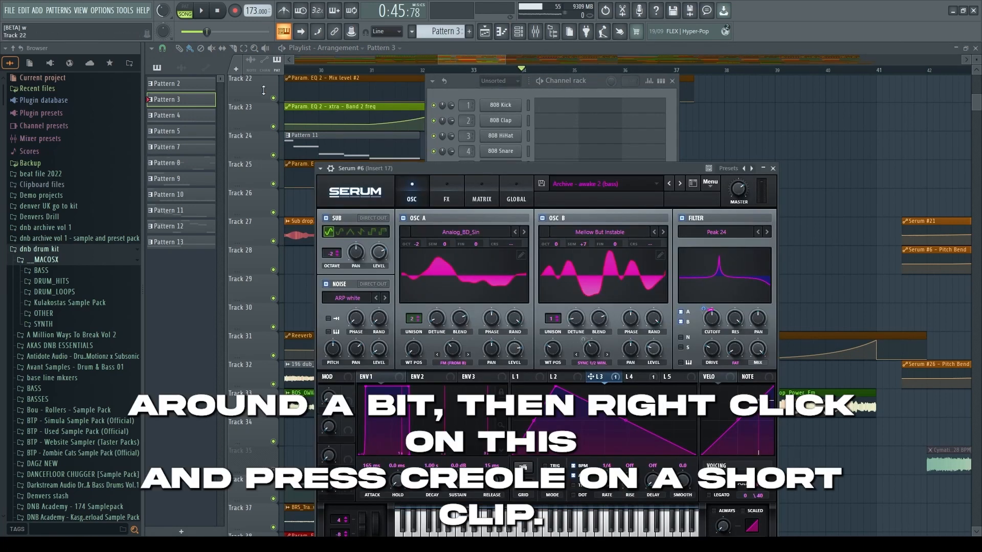
click(792, 113)
Play from bar 34 to hear the pitch bend, and look through the playlist's lower and upper tracks
key(space)
scroll(532, 267, up, 2)
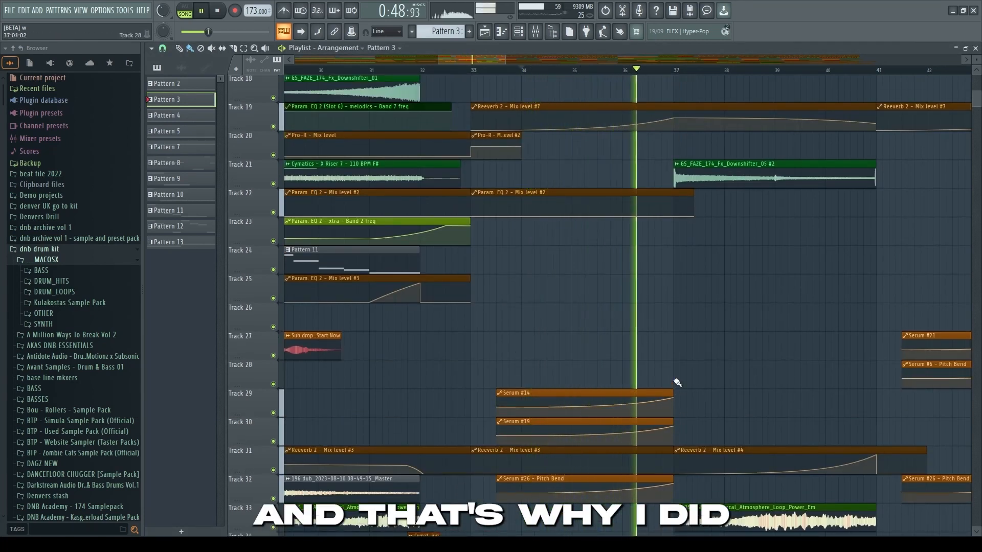
scroll(658, 404, down, 5)
scroll(659, 389, down, 7)
scroll(669, 465, down, 9)
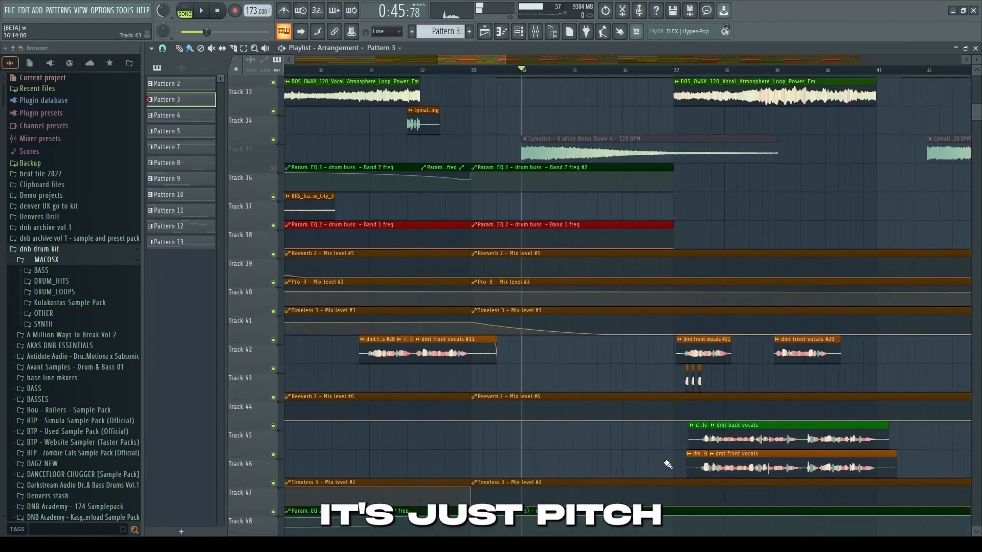
scroll(665, 453, up, 12)
scroll(660, 423, up, 20)
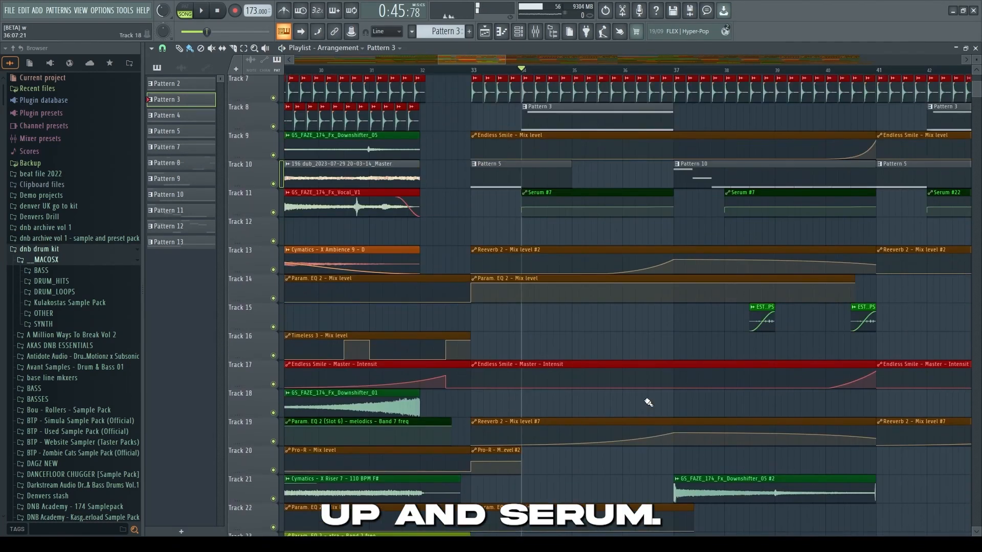
scroll(595, 380, up, 3)
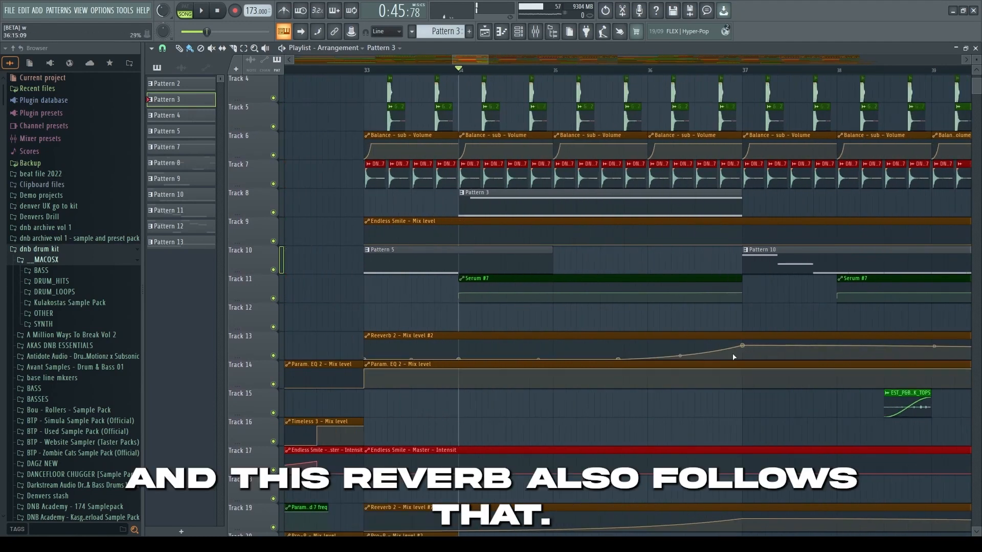
Play the section from bar 34 to hear the Reeverb 2 mix level automation on track 13, and stop playback
key(space)
scroll(551, 379, down, 3)
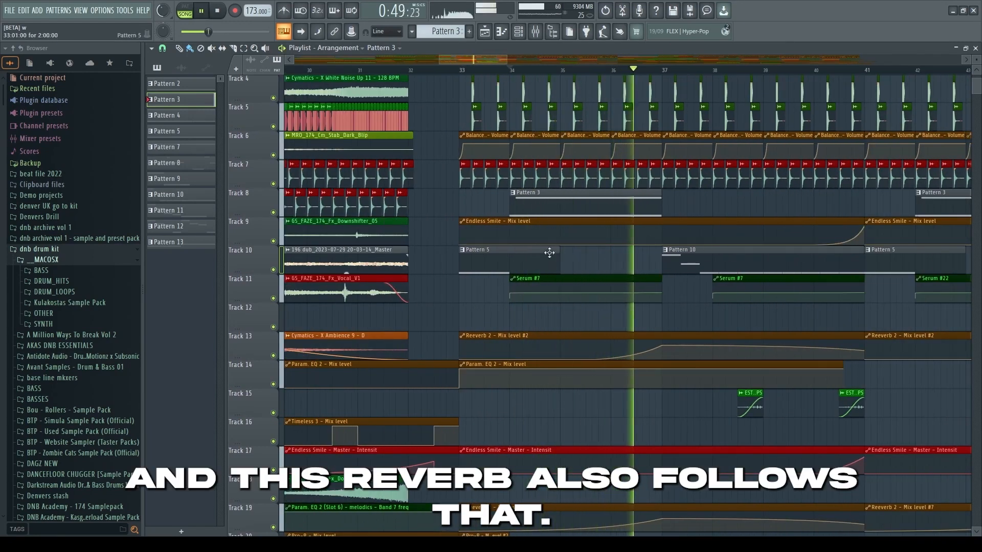
scroll(553, 269, up, 3)
key(space)
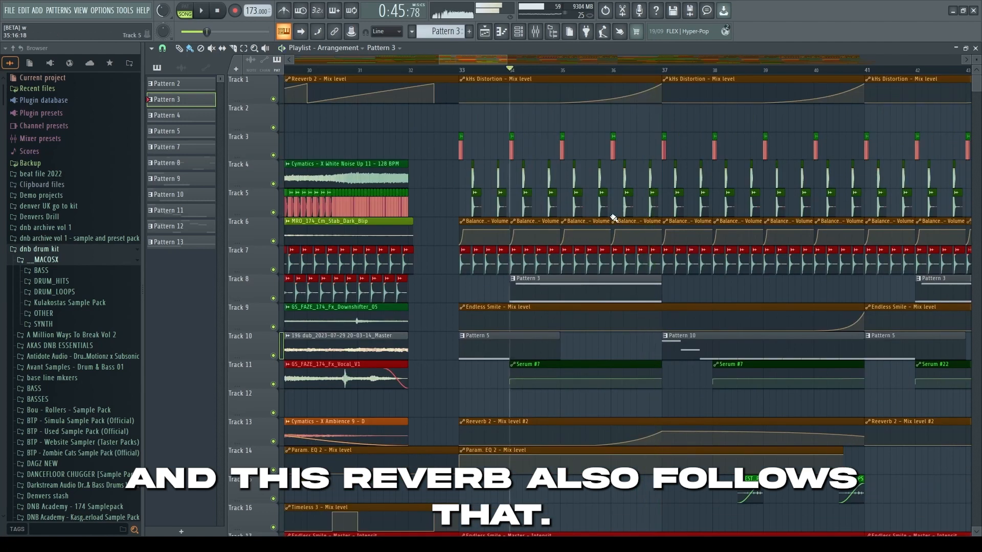
Unmute Serum #26 in the channel rack and view its synth patch while playing from bar 34
click(526, 34)
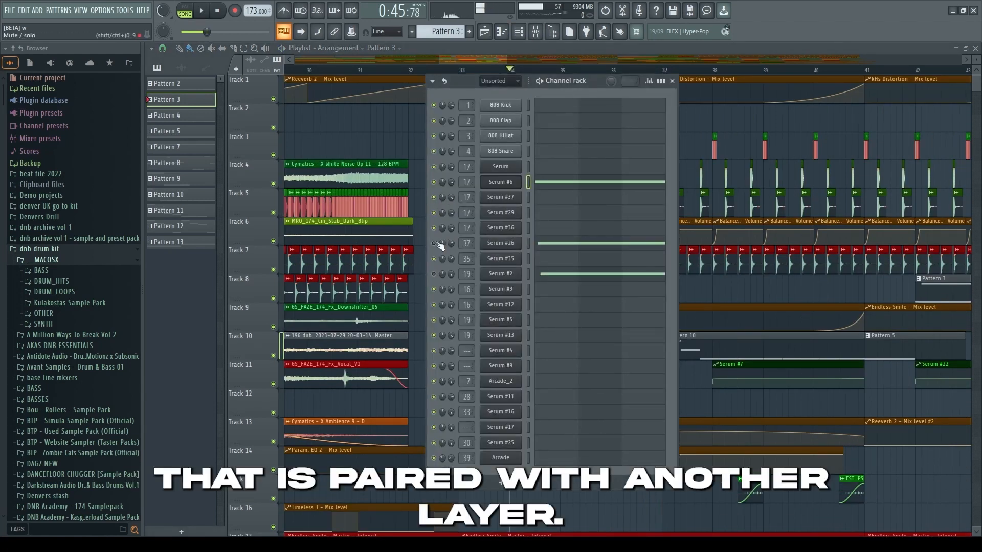
click(490, 243)
key(space)
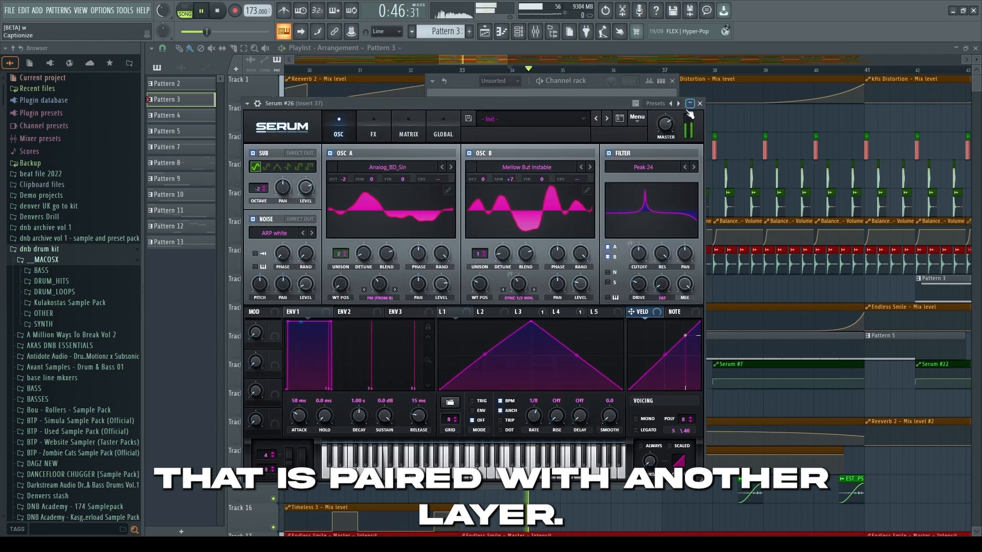
click(702, 104)
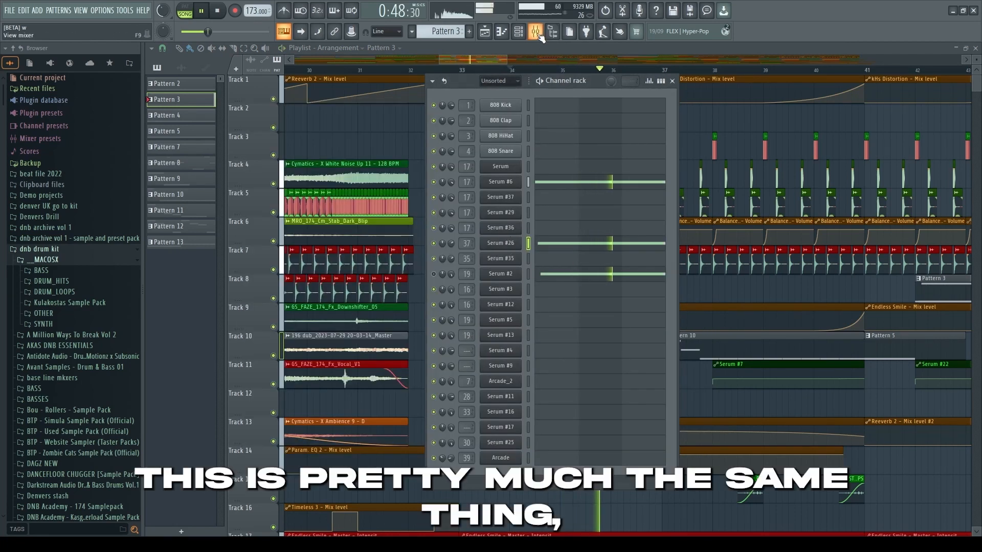
Open the mixer, solo Insert 37 to audition the Serum #26 layer, and restore the other mixer tracks
key(F9)
key(space)
click(732, 306)
key(space)
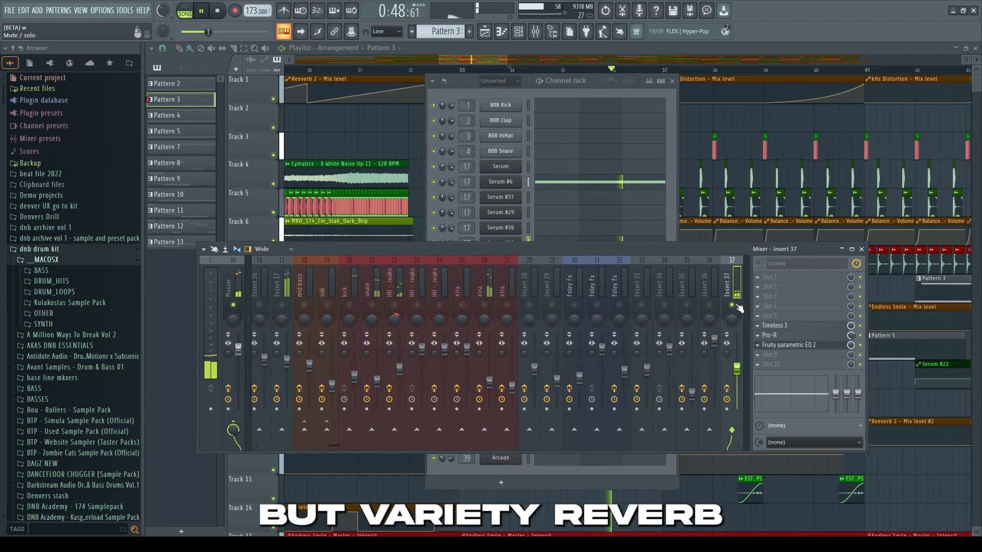
right_click(732, 306)
key(space)
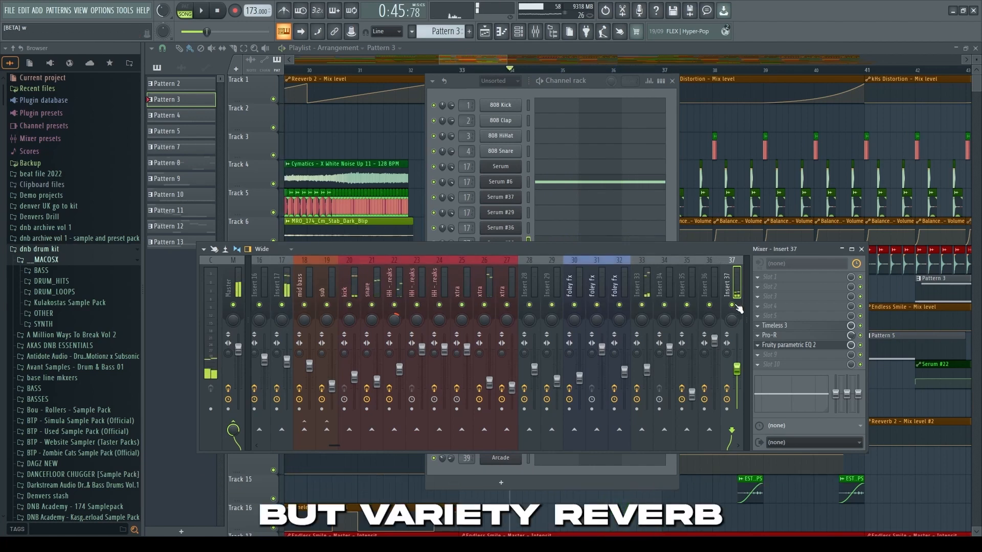
View the Timeless 3, Pro-R and Fruity parametric EQ 2 effects on Insert 37, and close all windows
click(787, 326)
click(787, 326)
click(787, 336)
click(788, 336)
click(789, 346)
click(787, 342)
key(F12)
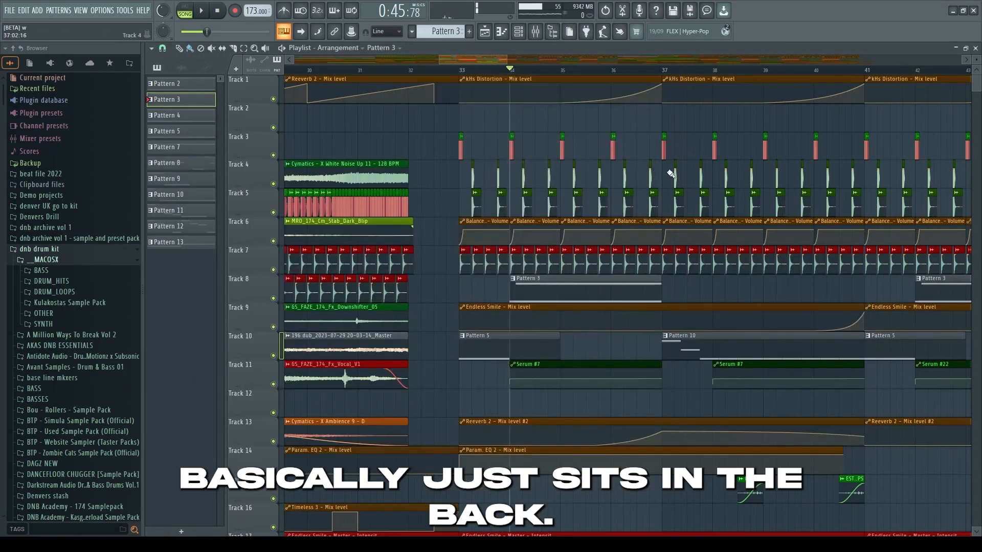
Play briefly from bar 34, open the Serum #2 sub patch from the channel rack, and inspect oscillator A's wavetable in the table editor
key(F6)
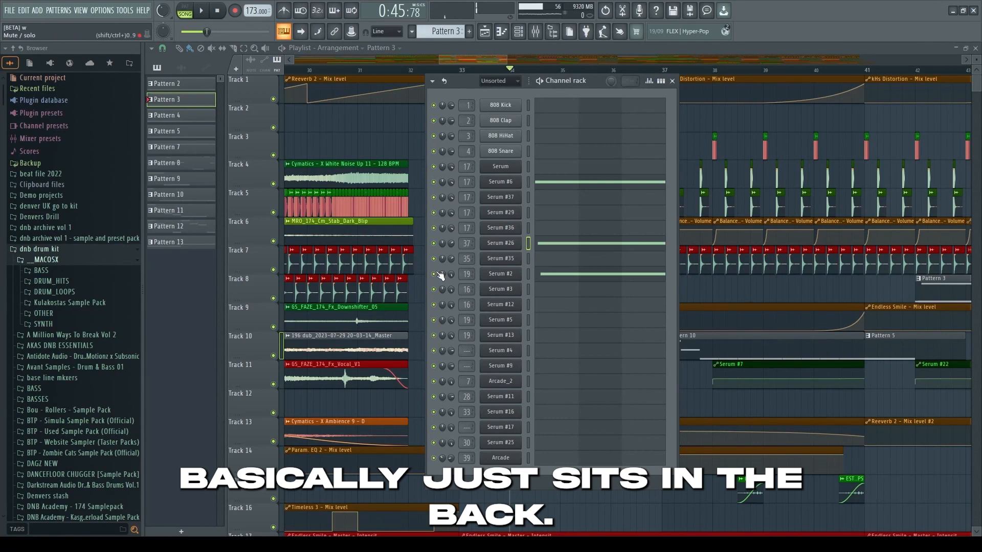
key(F9)
key(space)
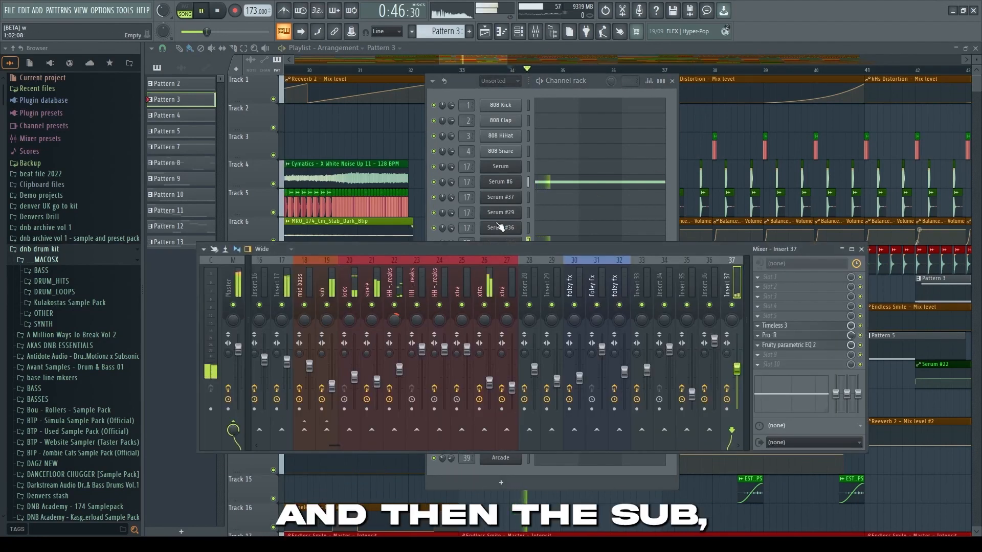
key(space)
click(502, 279)
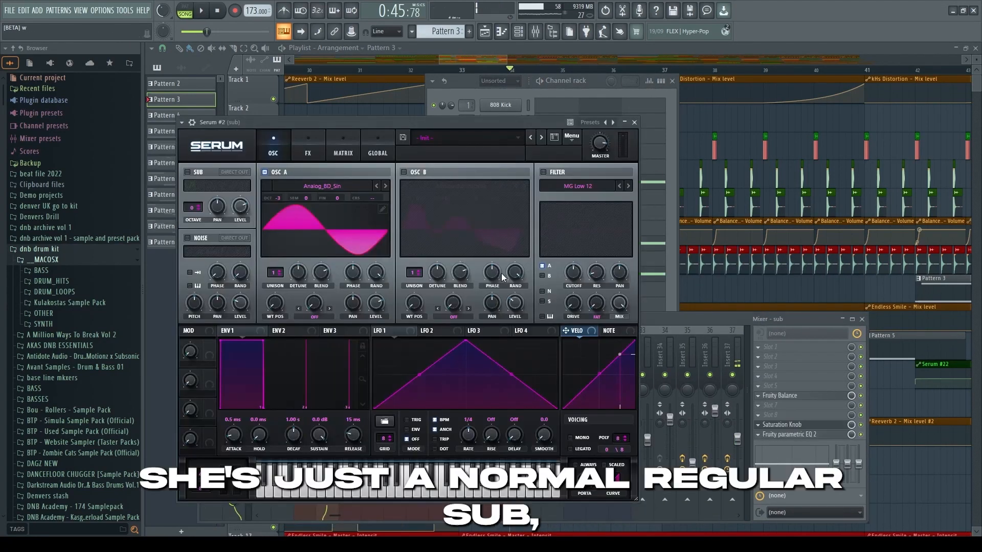
drag(330, 122, 485, 165)
click(537, 251)
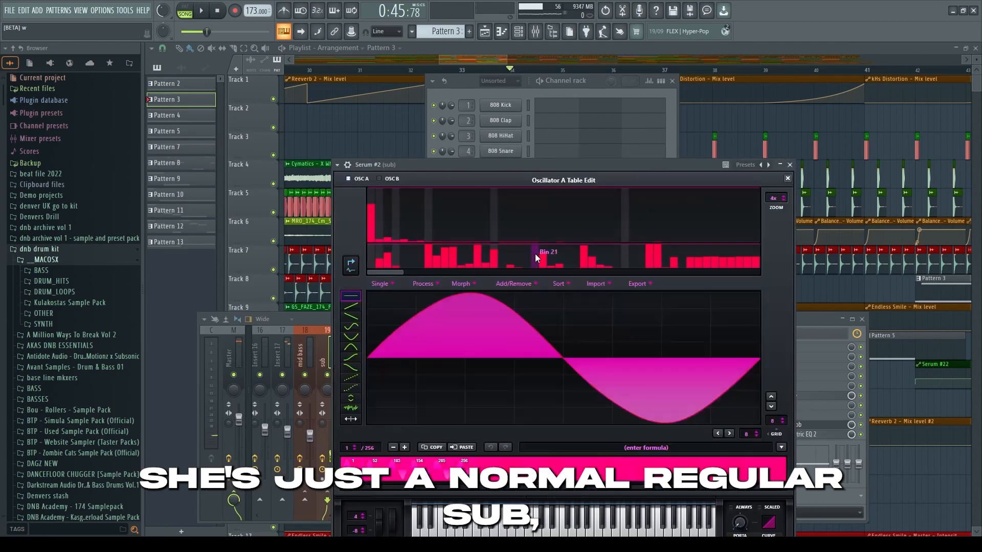
click(788, 179)
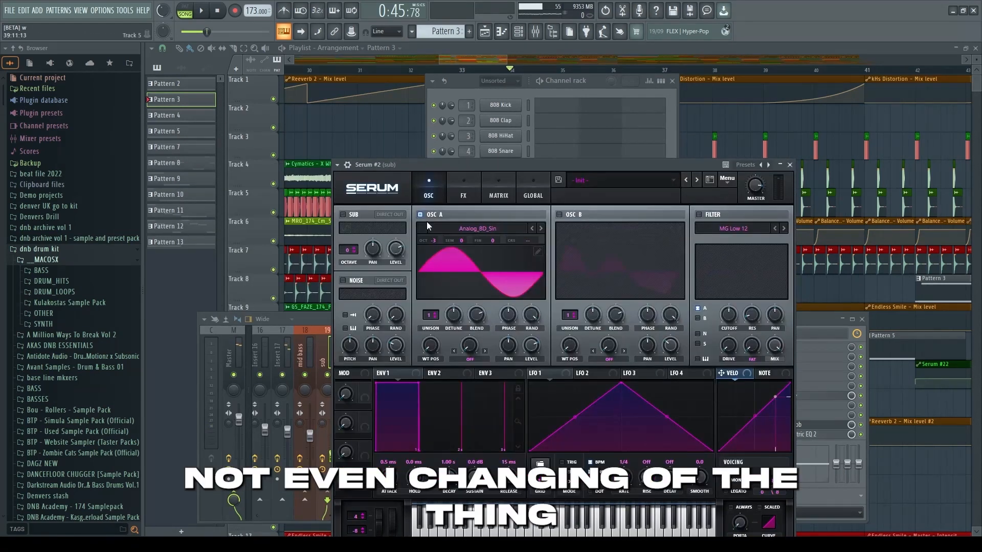
View the distortion and EQ effects of the Serum #2 sub patch, return to its oscillators, and close the plugin window
click(449, 182)
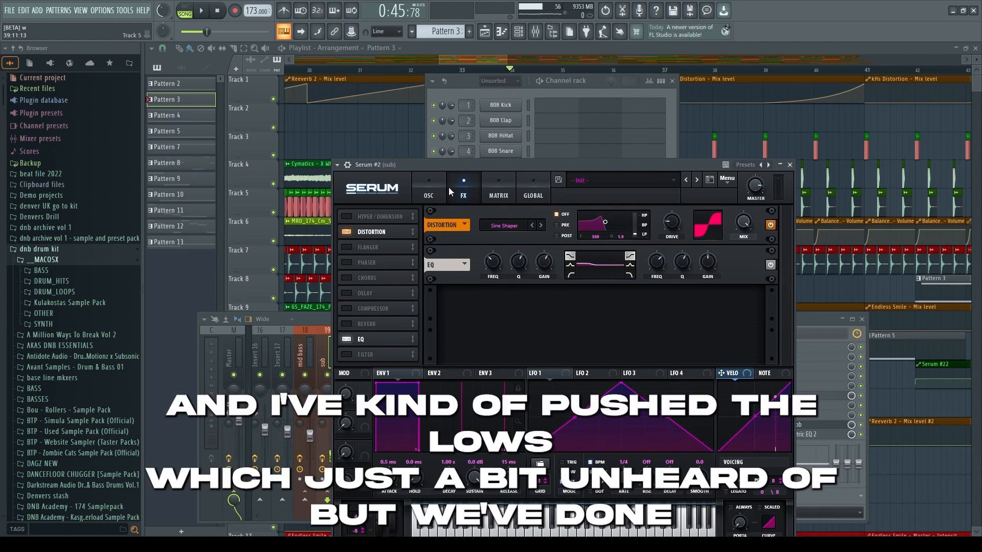
click(435, 194)
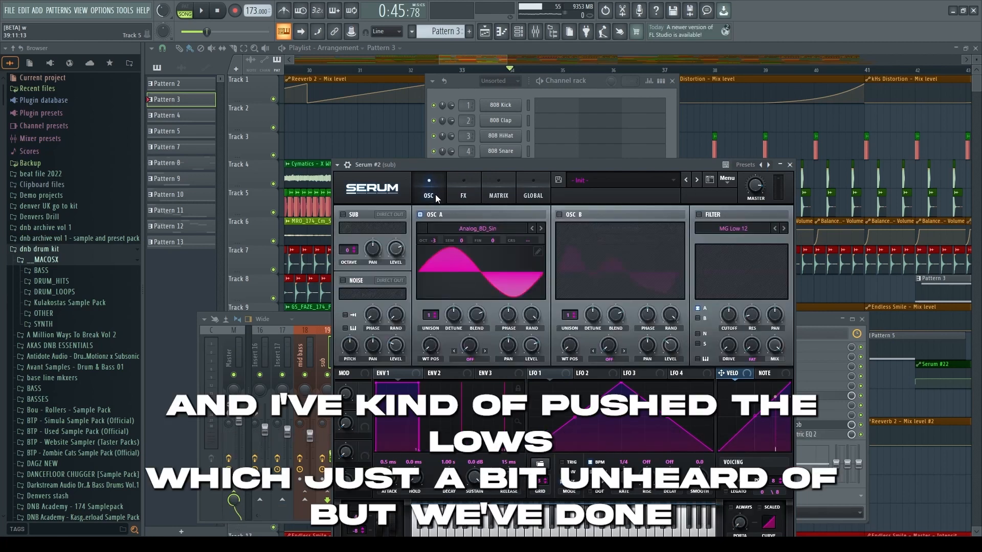
click(790, 165)
click(696, 135)
Play the second drop from bar 81 to hear the last bass variation, with the mixer open, and stop playback
scroll(584, 286, down, 5)
scroll(514, 288, up, 10)
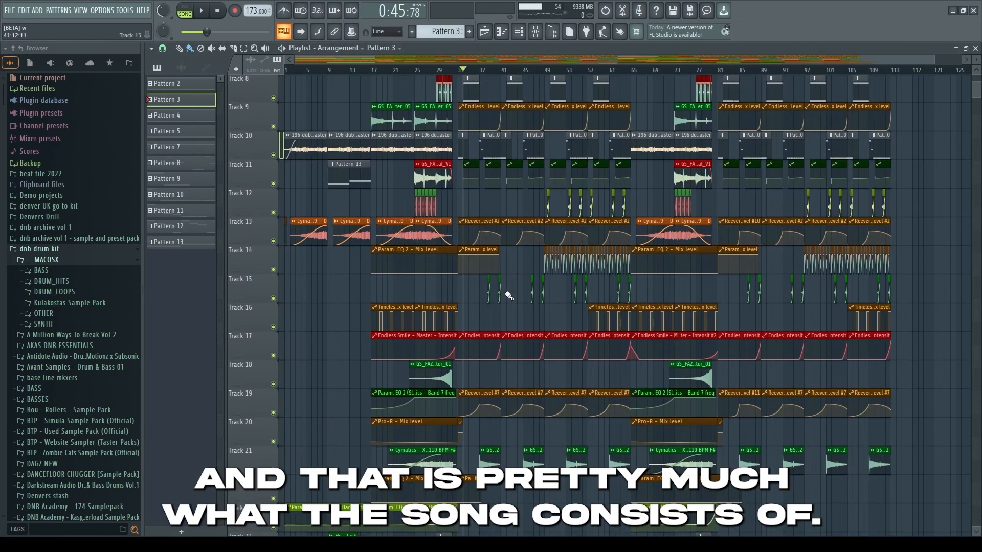
scroll(634, 306, down, 8)
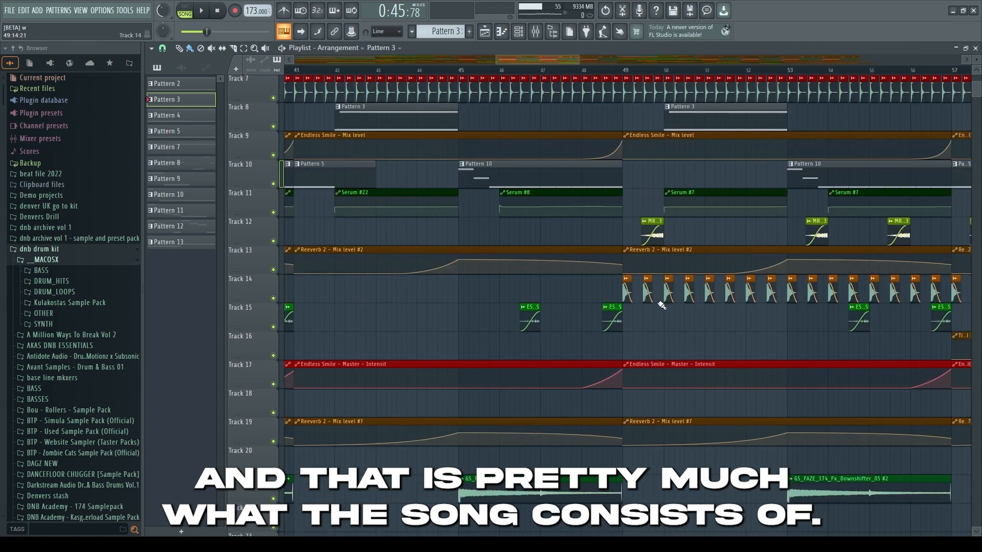
scroll(605, 270, up, 5)
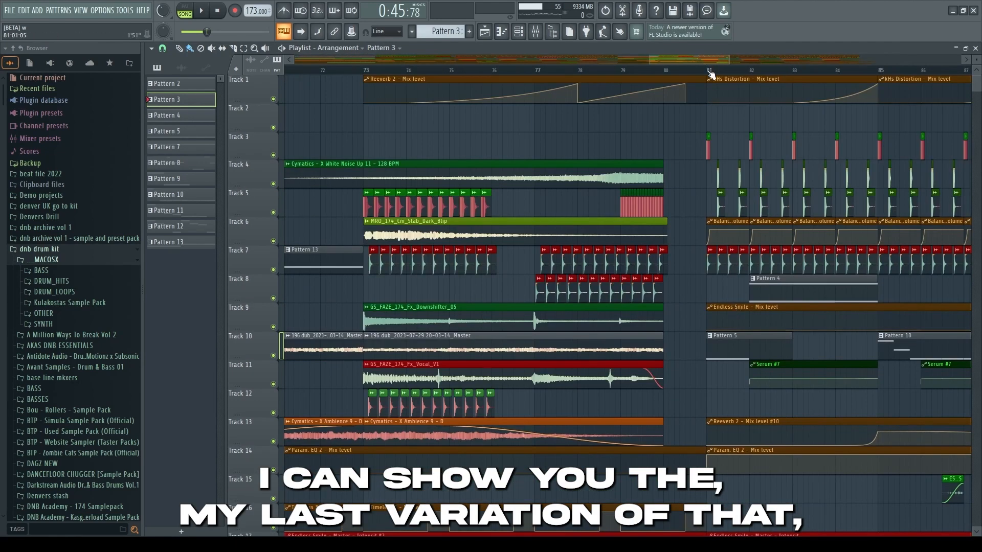
click(708, 71)
scroll(506, 282, down, 2)
scroll(601, 302, up, 2)
key(space)
scroll(599, 316, down, 2)
scroll(613, 333, up, 2)
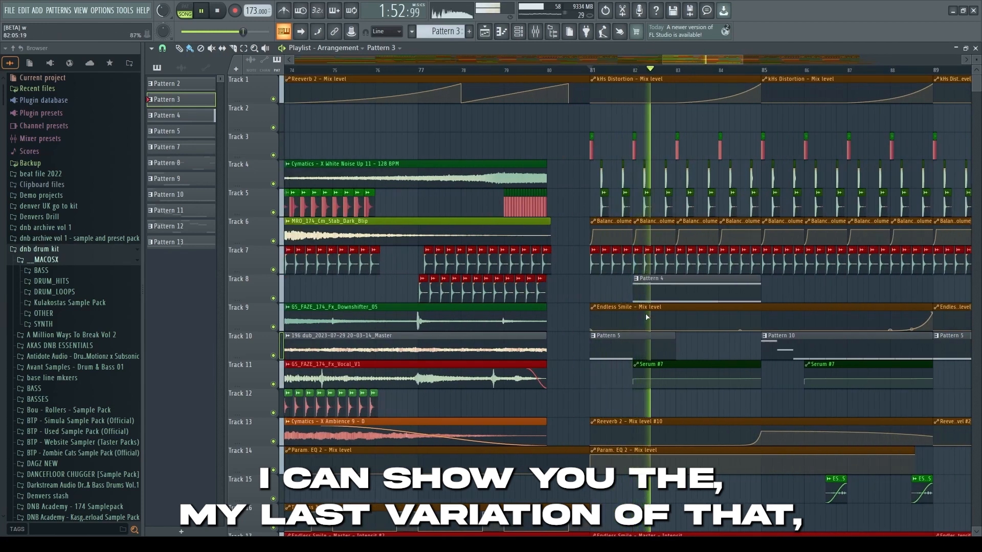
key(F9)
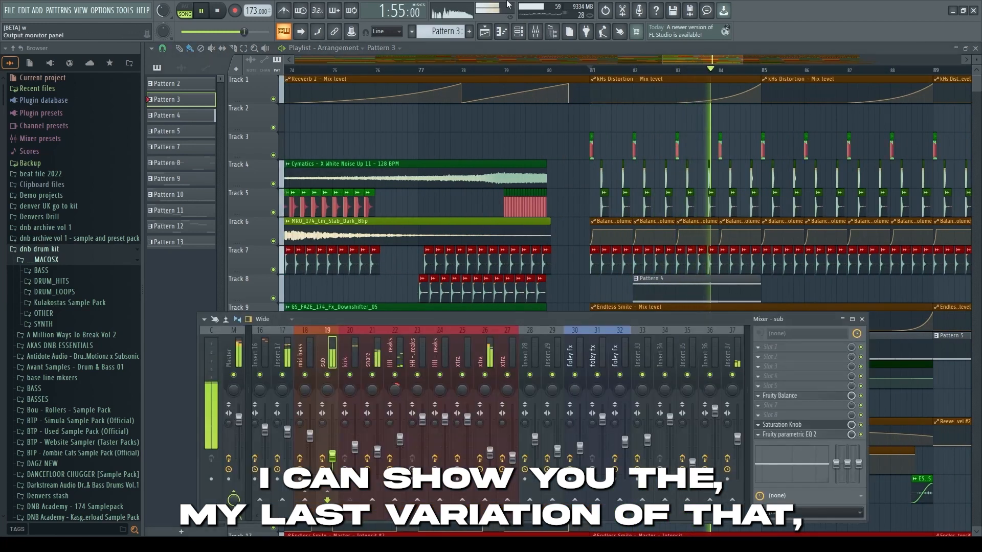
key(space)
Close the mixer, move the playhead to bar 82, and select Pattern 4 on track 8
click(519, 33)
click(519, 33)
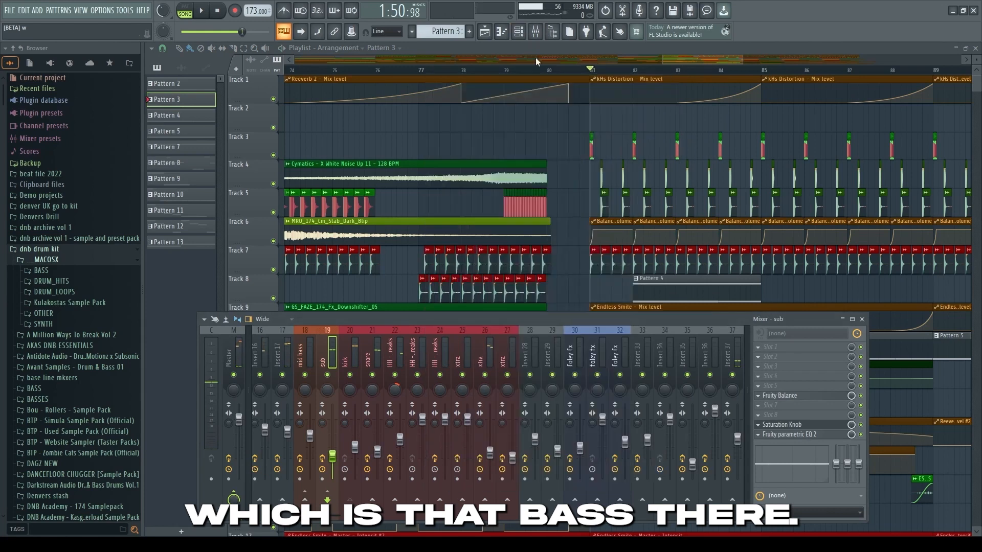
click(861, 319)
scroll(670, 294, up, 3)
click(585, 69)
scroll(617, 298, up, 2)
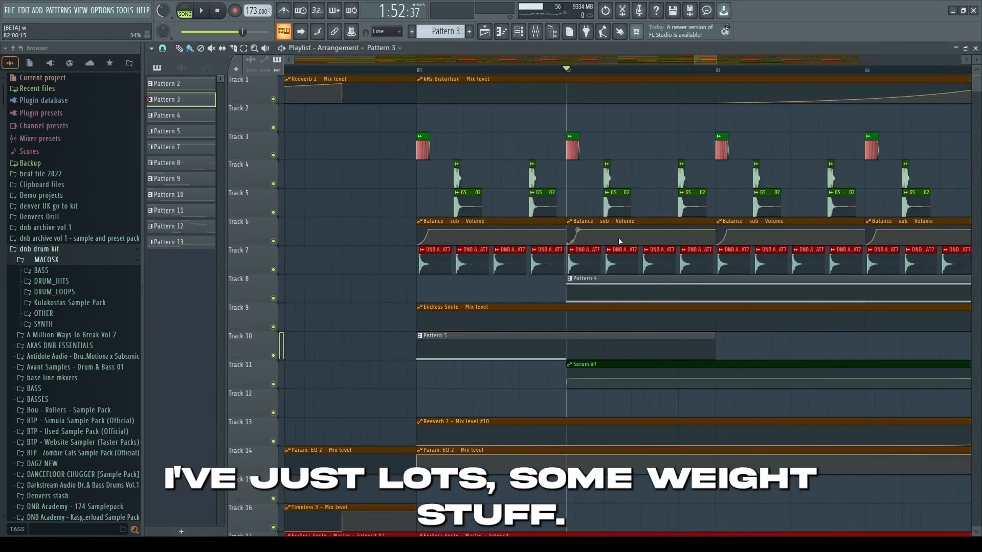
click(619, 296)
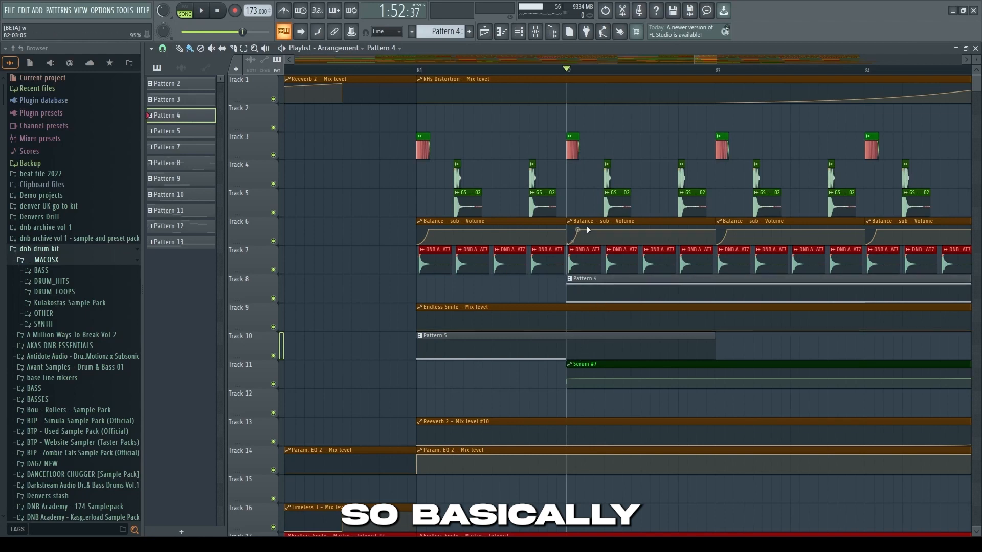
Open Serum #29 from Pattern 4's channel rack and play from bar 82 to watch LFO 1 modulate the levels, FM and filter resonance
key(F6)
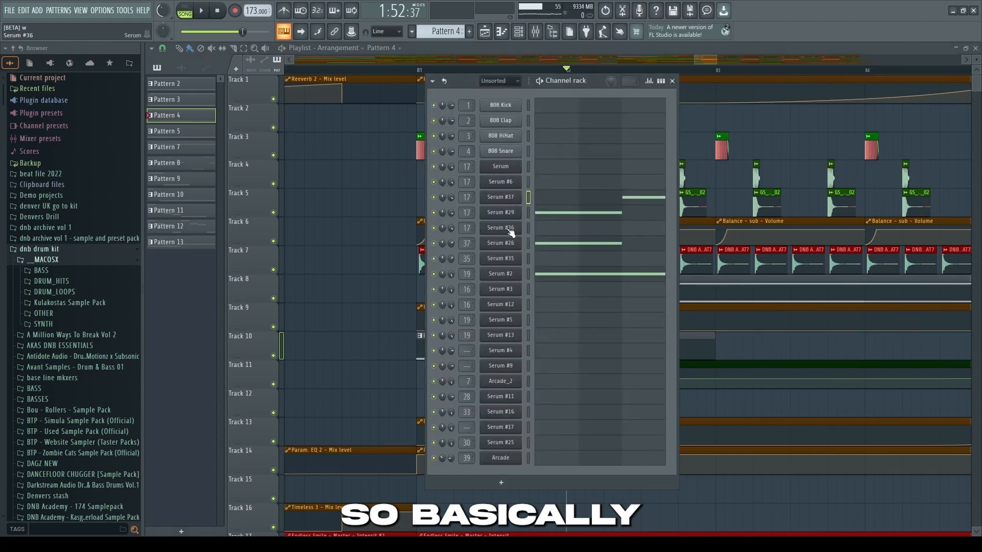
click(498, 212)
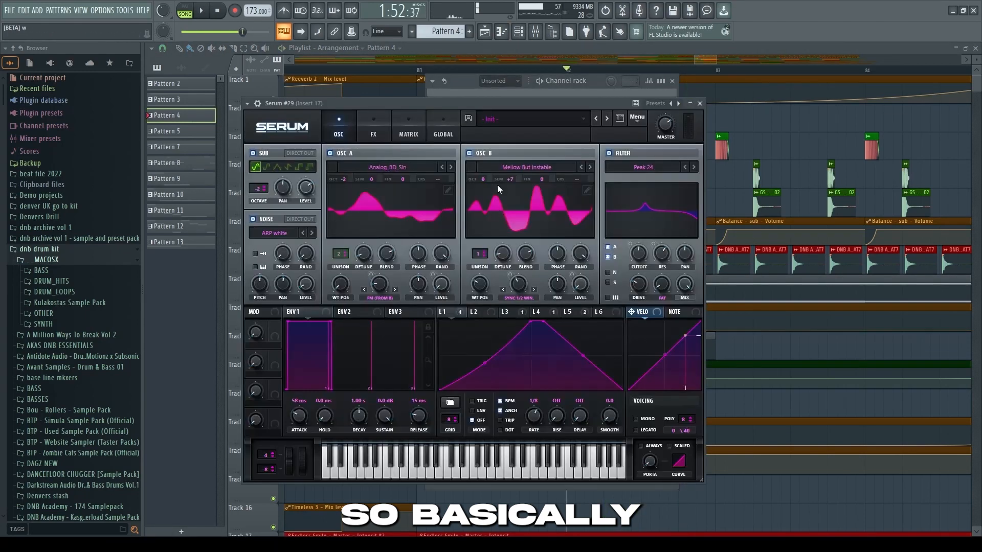
drag(465, 103, 478, 104)
click(519, 312)
click(462, 315)
key(space)
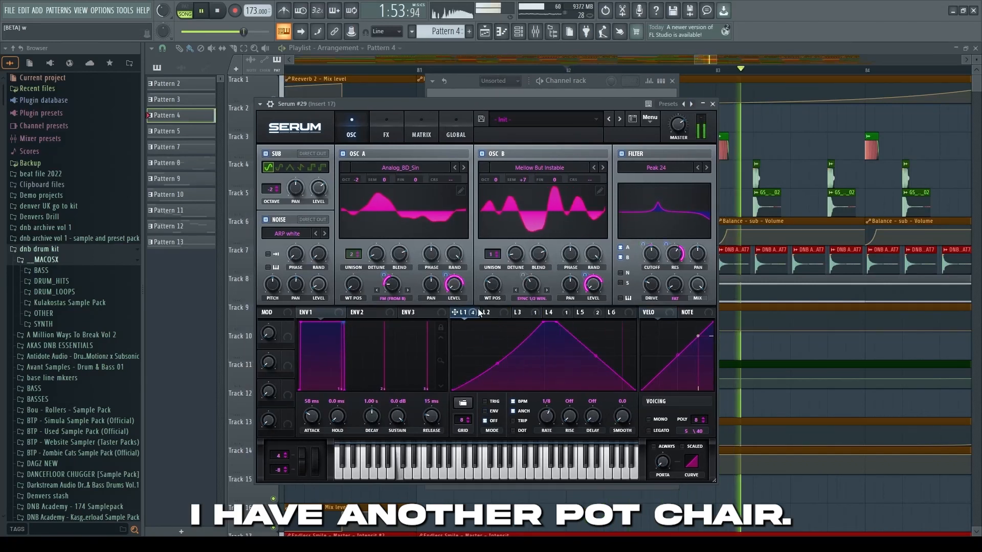
key(space)
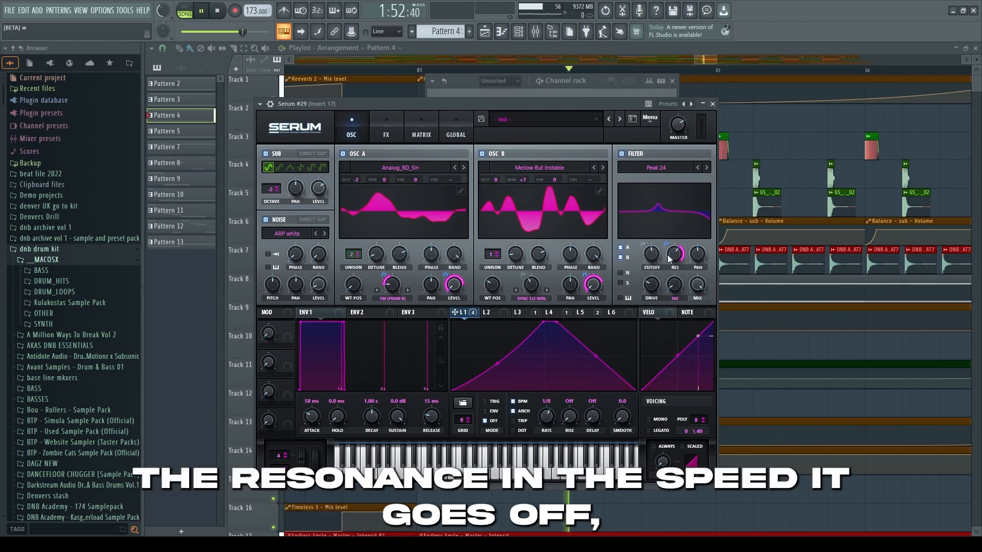
key(space)
key(space)
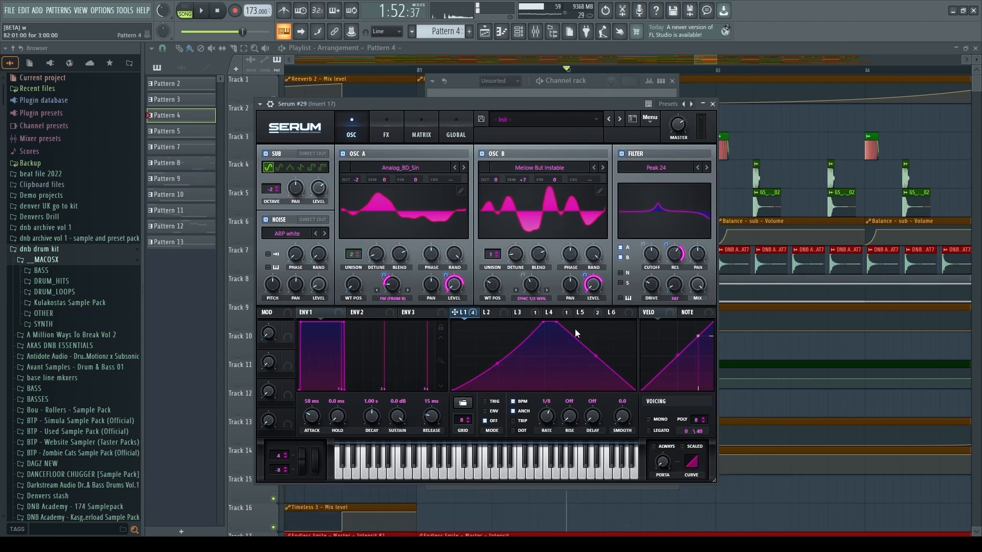
Compare the Serum #29 bass with its filter bypassed and re-enabled during playback, check LFO 4 and LFO 1, and stop
click(624, 154)
key(space)
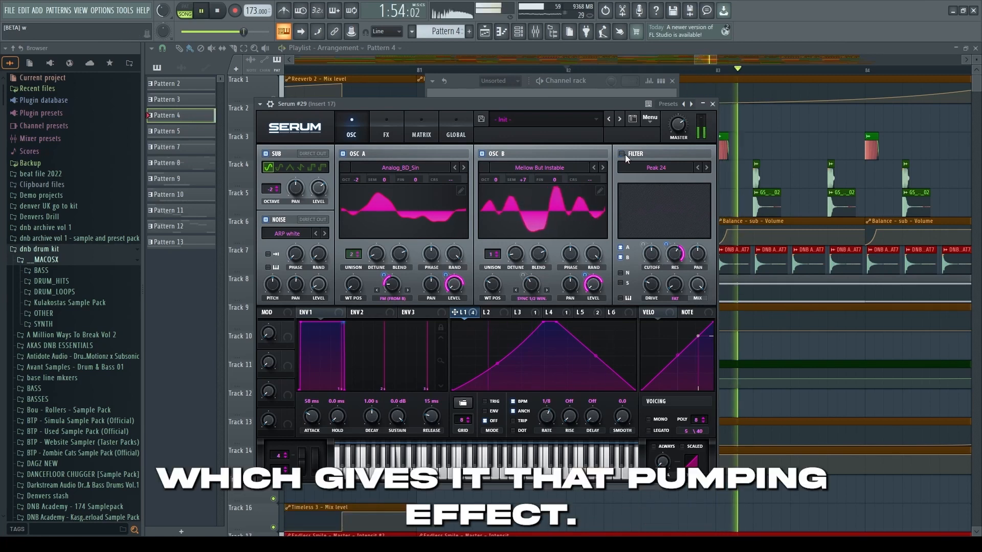
click(624, 153)
click(558, 312)
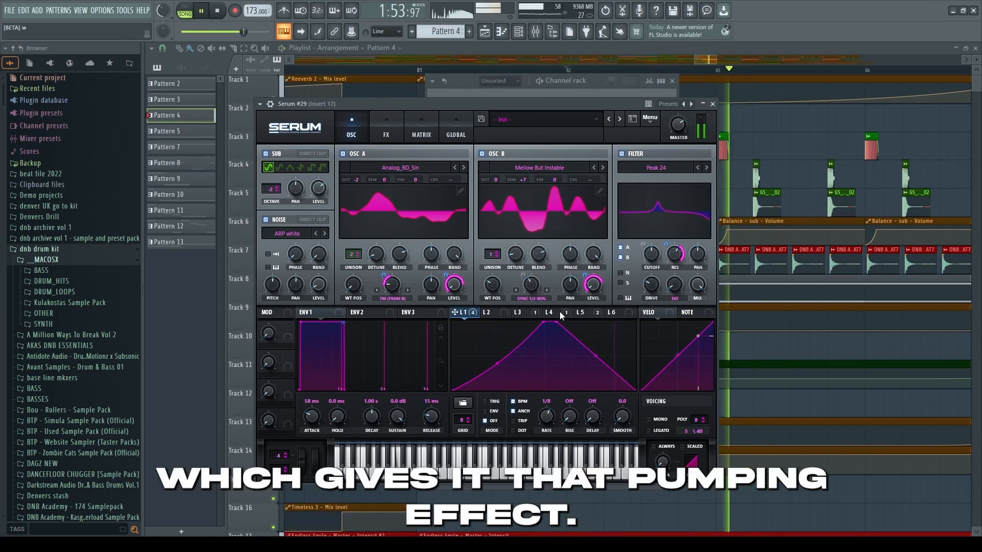
click(455, 312)
key(space)
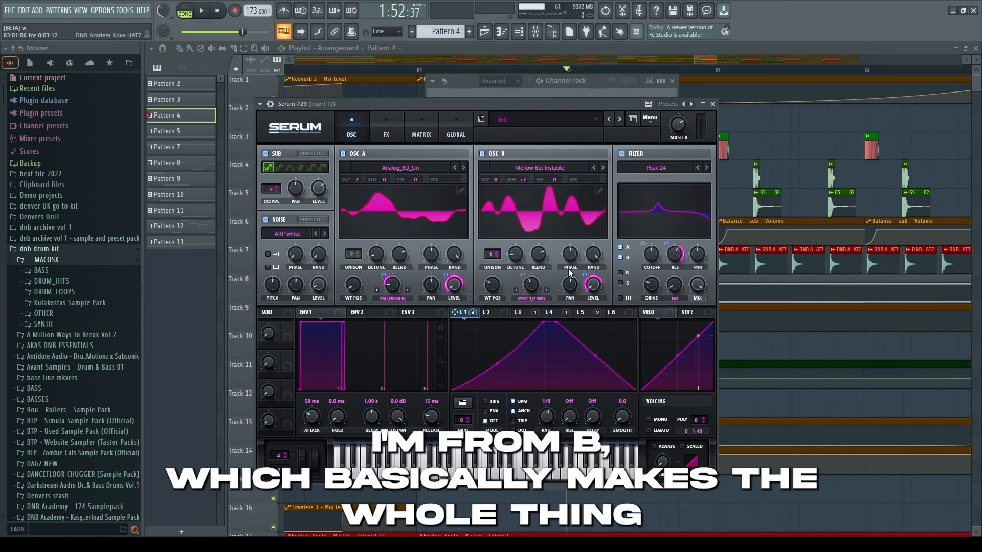
Close Serum #29, view the Serum #37 patch used at the end of Pattern 4, and close all windows
click(712, 103)
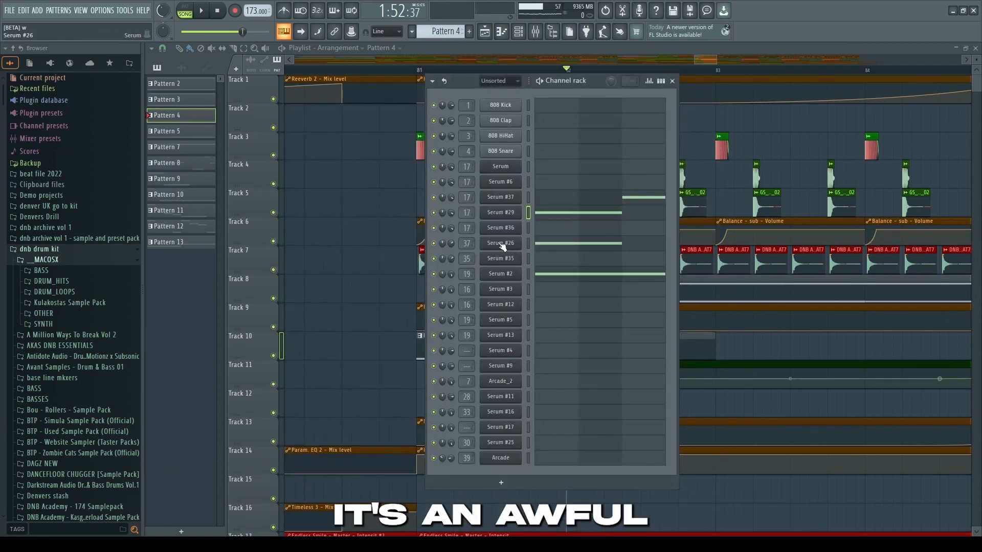
click(509, 201)
drag(529, 106, 476, 293)
right_click(721, 116)
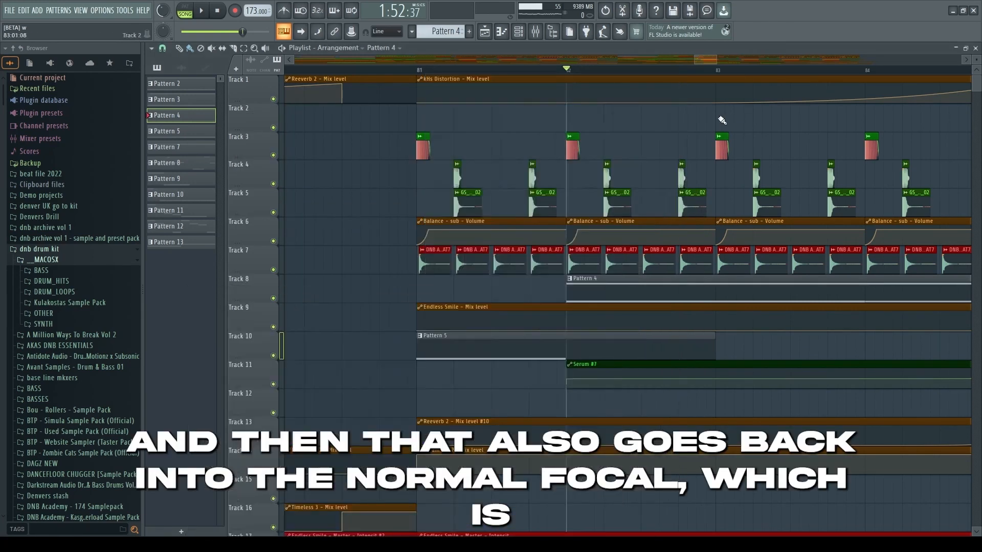
Play the second drop from bar 82 to hear Pattern 4 in context, and stop playback
scroll(606, 279, down, 4)
key(space)
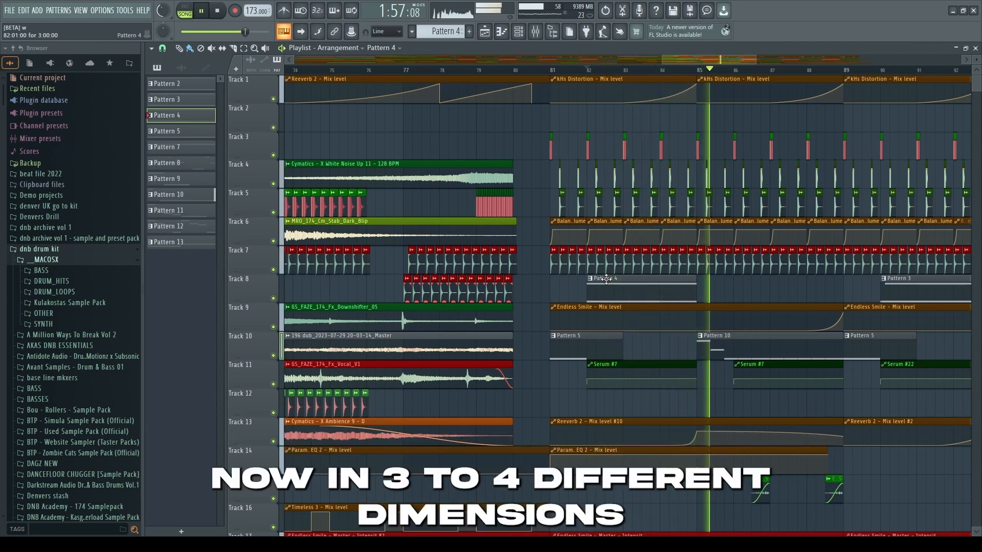
scroll(606, 279, down, 4)
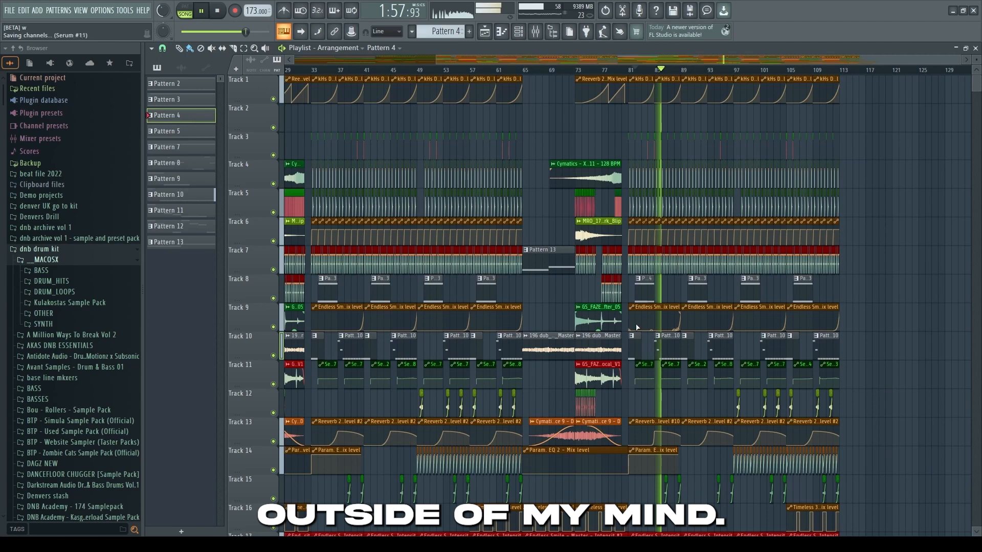
key(space)
Examine the first drop's lower playlist tracks, focusing on the front and back vocal clips on tracks 42 to 46 around bar 37
scroll(512, 353, down, 1)
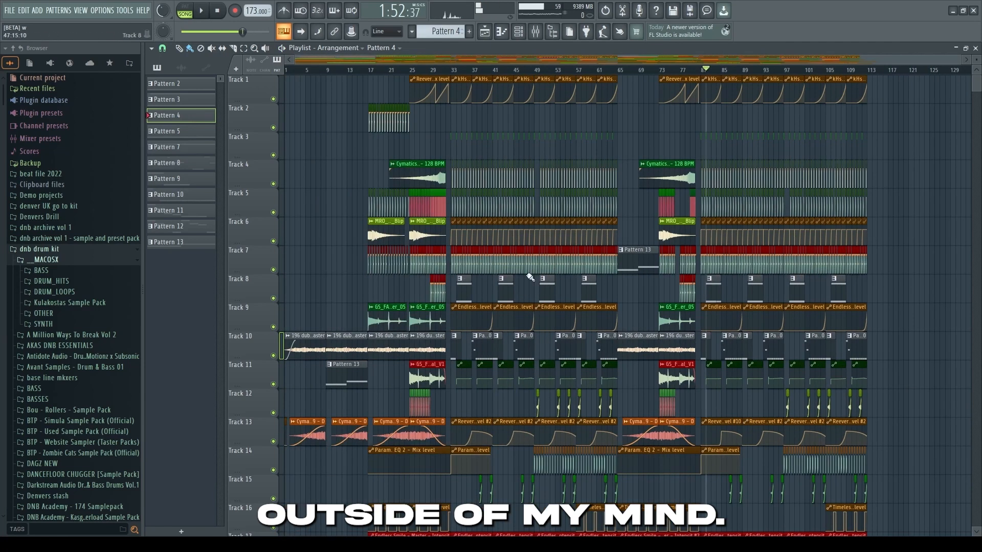
scroll(438, 357, up, 4)
scroll(640, 376, down, 3)
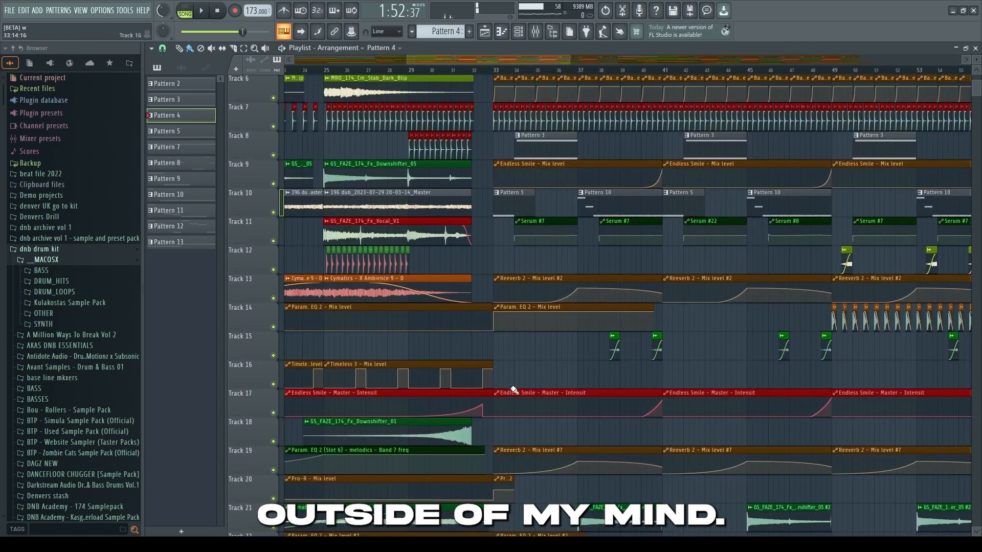
scroll(605, 376, down, 12)
scroll(602, 386, down, 5)
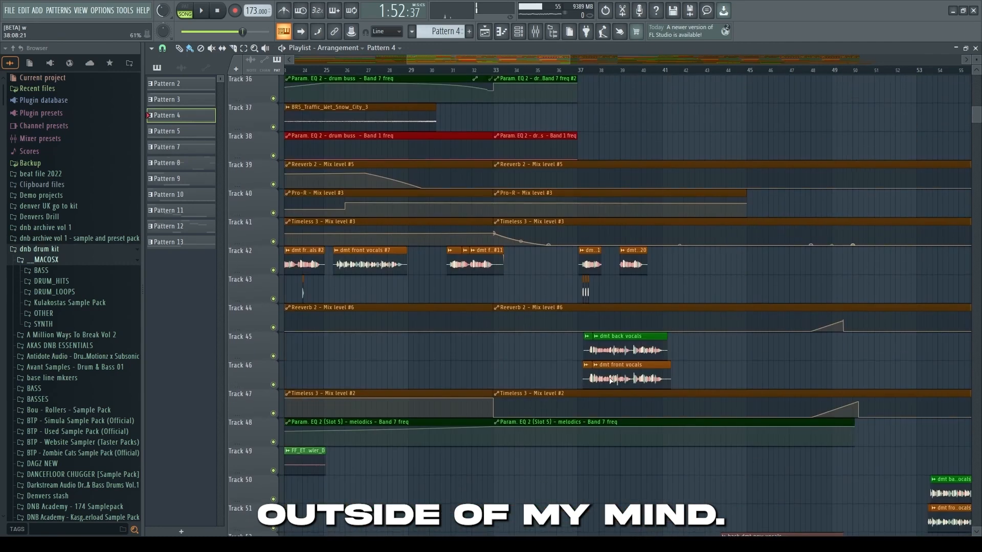
scroll(578, 393, up, 3)
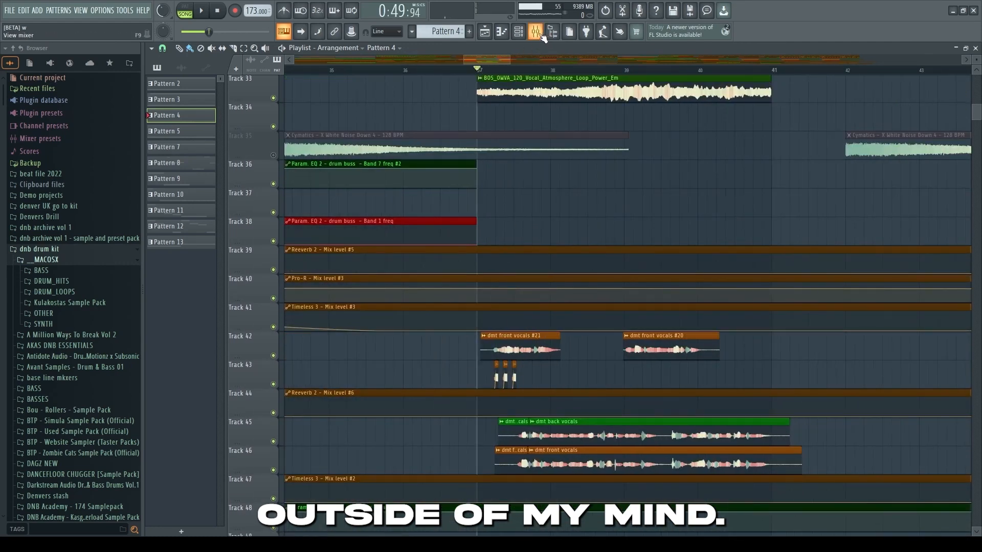
scroll(517, 381, up, 3)
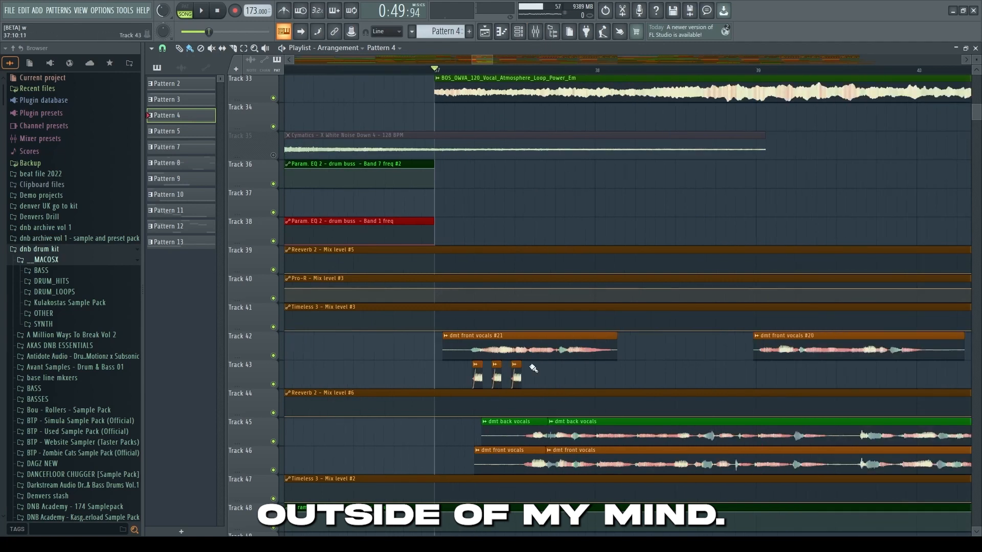
scroll(529, 359, down, 3)
Mute the vocal tracks 42 and 43 and play from bar 37 to hear the vocals on tracks 45 and 46
click(273, 356)
key(space)
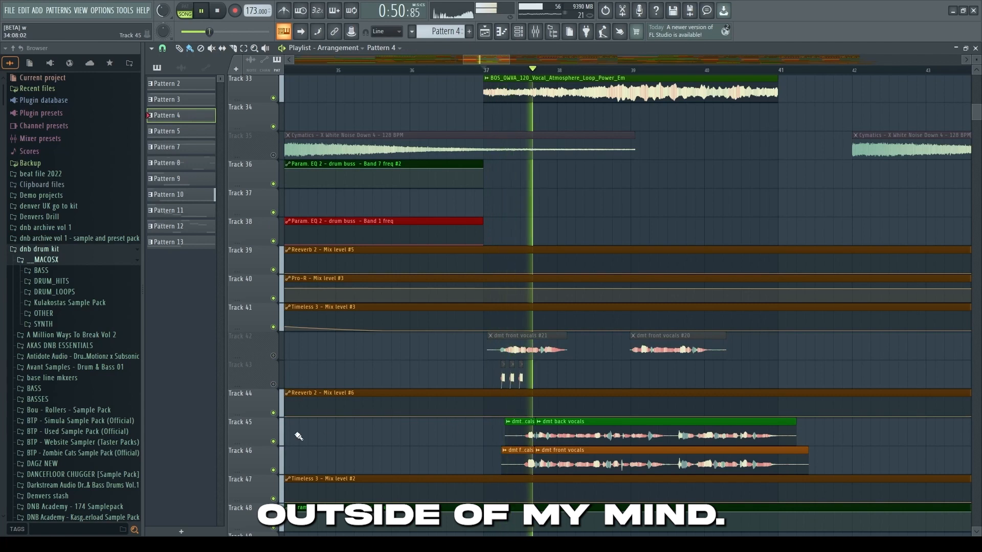
key(space)
Play from bar 37 with the mixer open, audition the melodics track on Insert 8, and close the mixer and stop playback
key(F9)
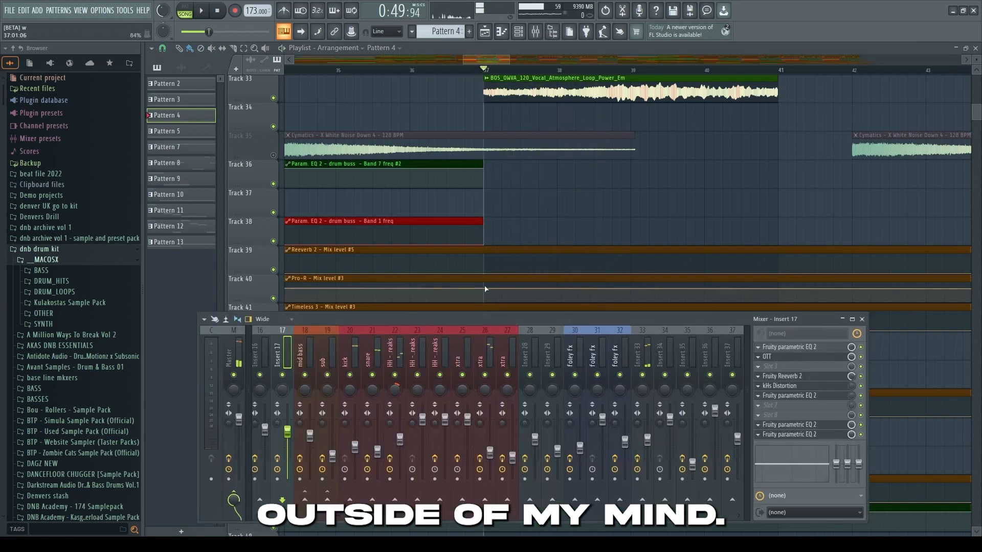
key(space)
scroll(409, 373, up, 5)
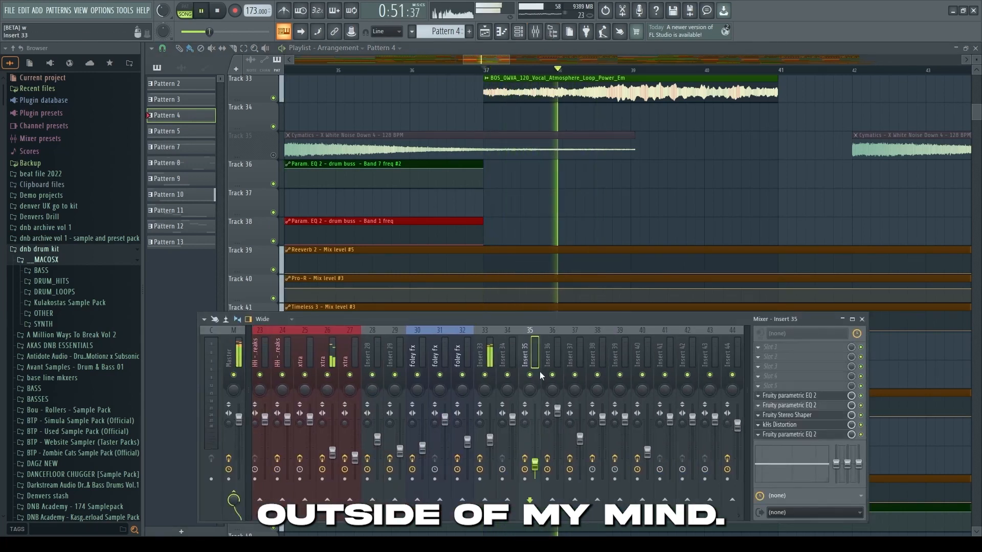
click(325, 358)
click(421, 358)
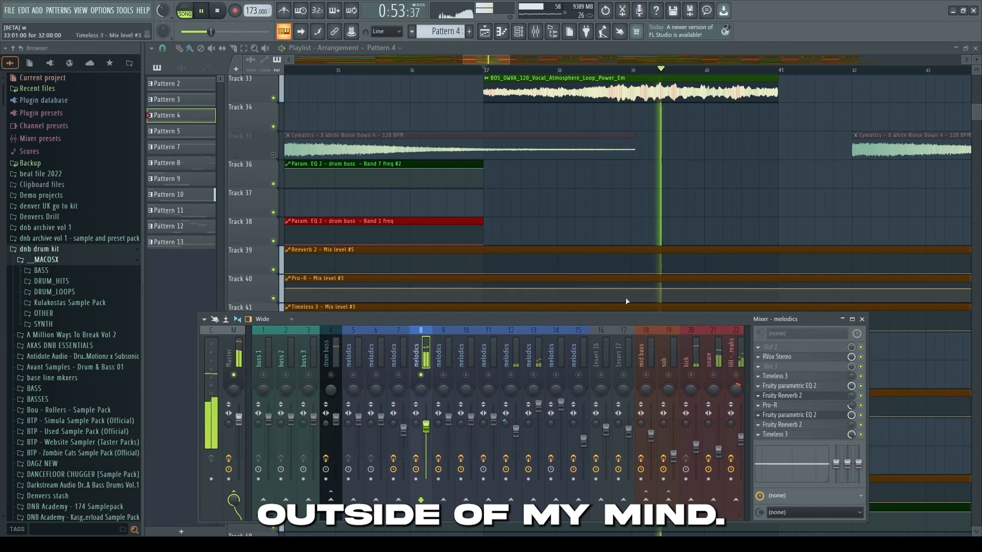
key(F9)
scroll(665, 373, down, 3)
key(space)
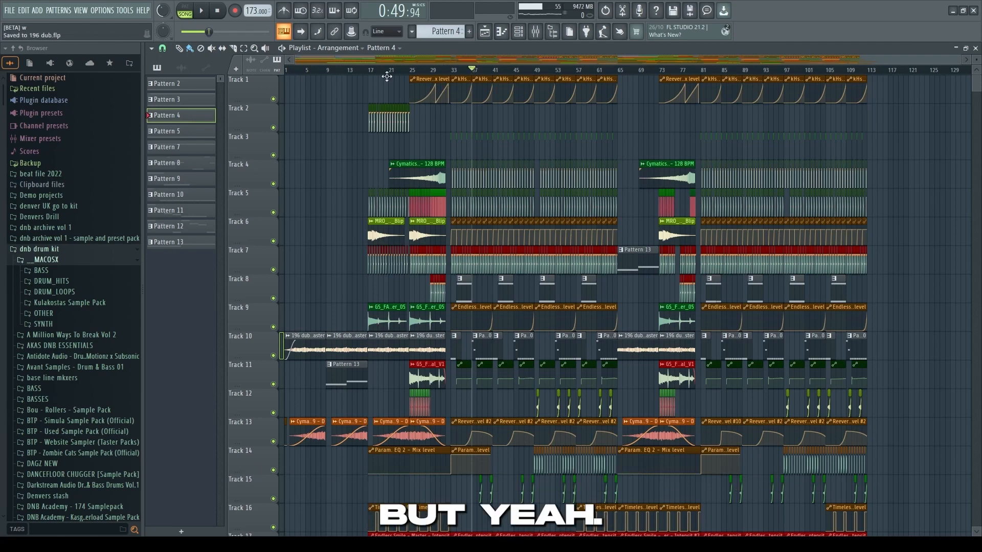
Move the playhead to bar 17 and play the finished track from there
click(366, 76)
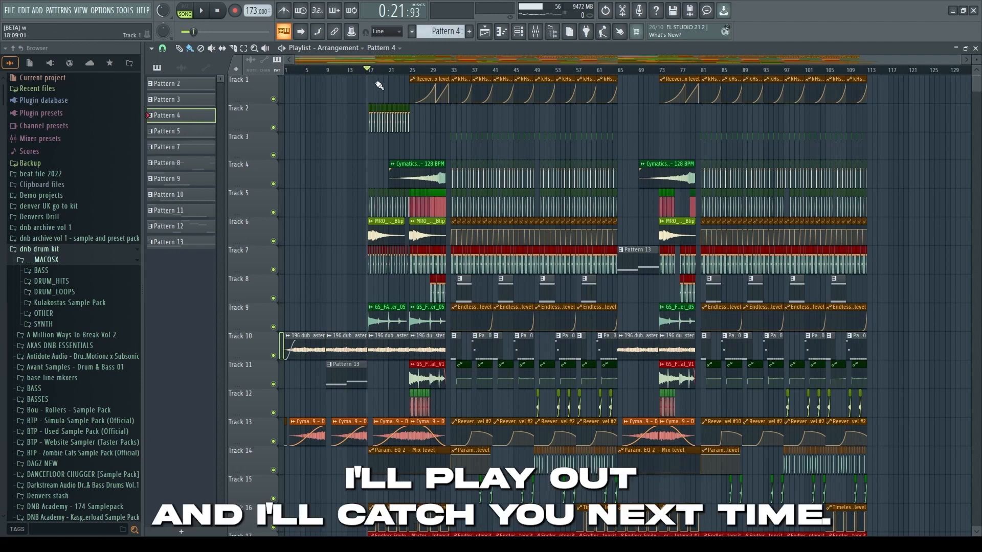
key(space)
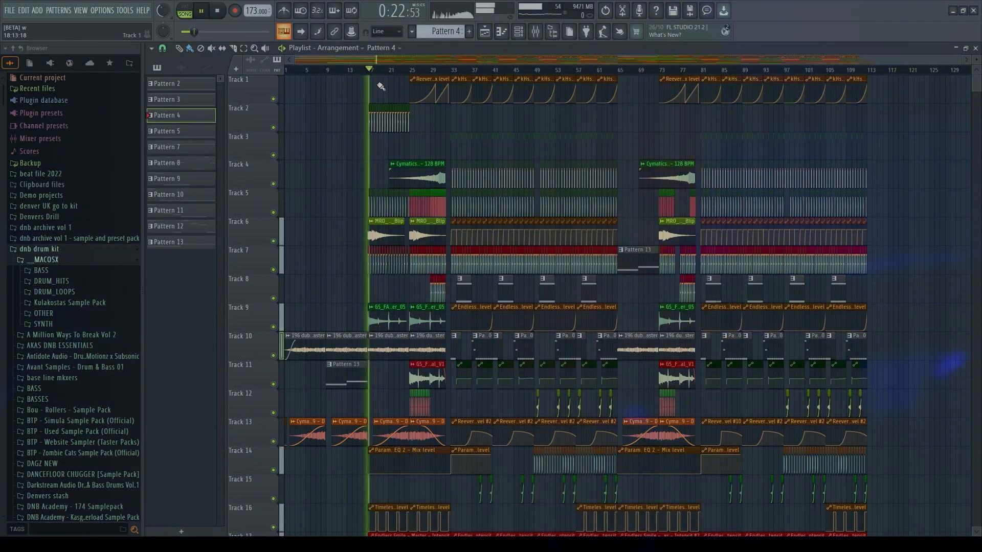